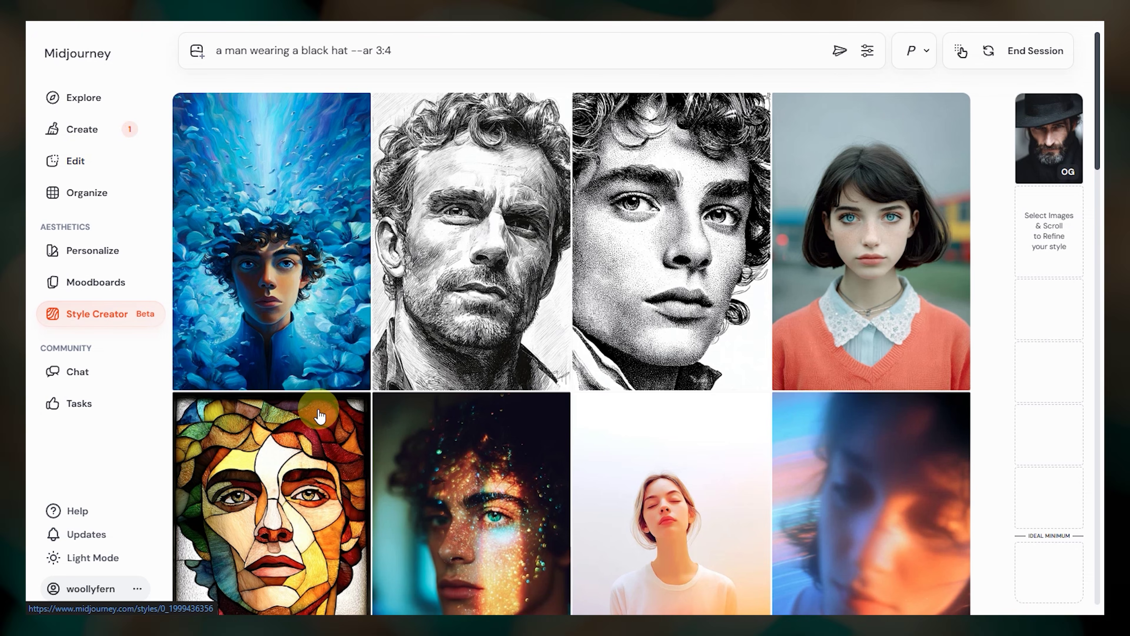
{"action": "scroll", "coordinate": [306, 422], "scroll_direction": "down", "scroll_amount": 8}
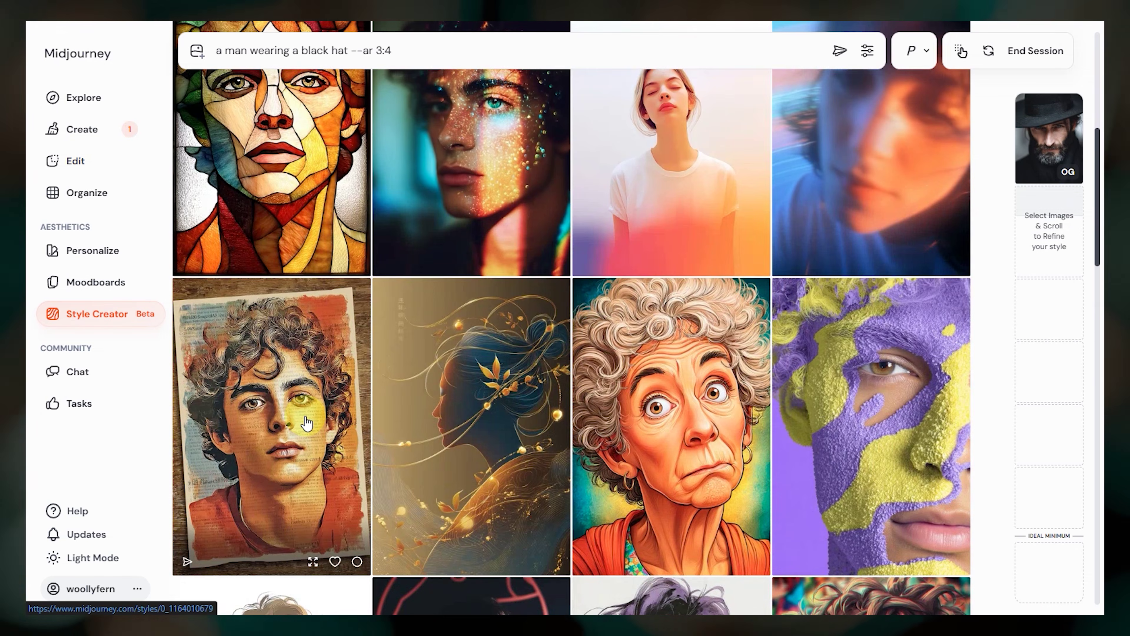
{"action": "scroll", "coordinate": [306, 422], "scroll_direction": "up", "scroll_amount": 7}
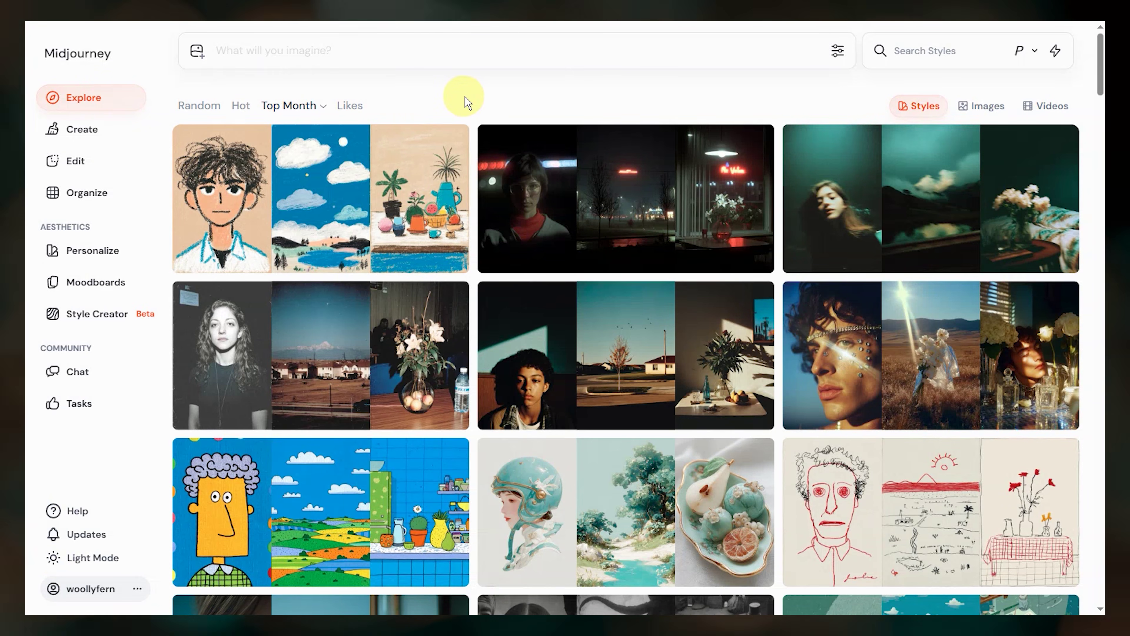
{"action": "left_click", "coordinate": [372, 375]}
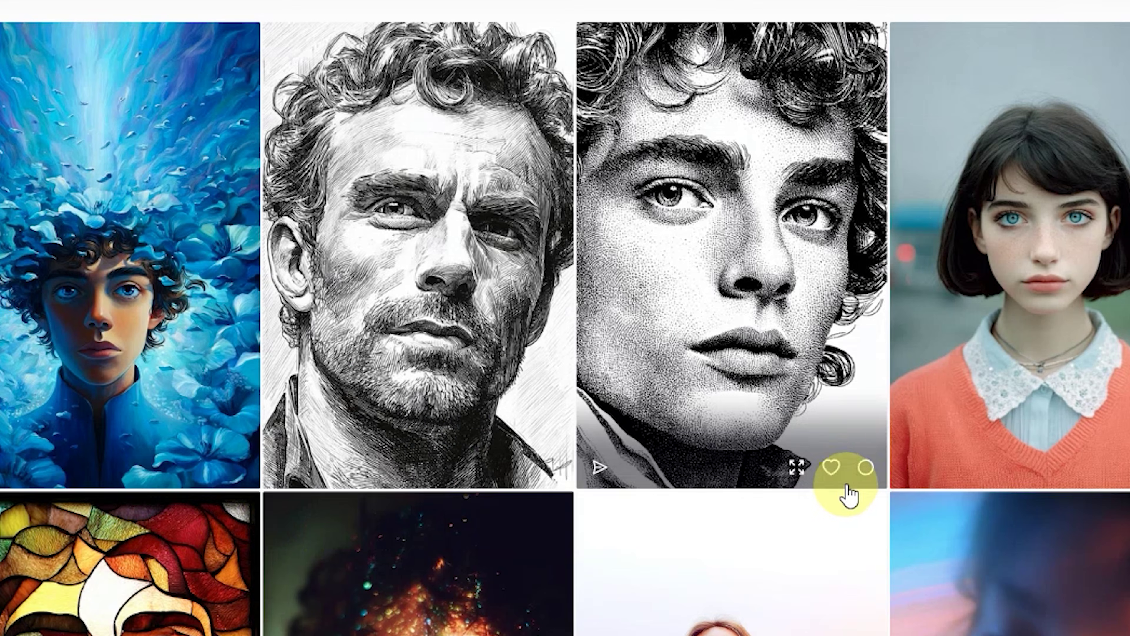
Examine the stippled black-and-white portrait style in its enlarged view with sample images, and close that view
{"action": "mouse_move", "coordinate": [742, 384]}
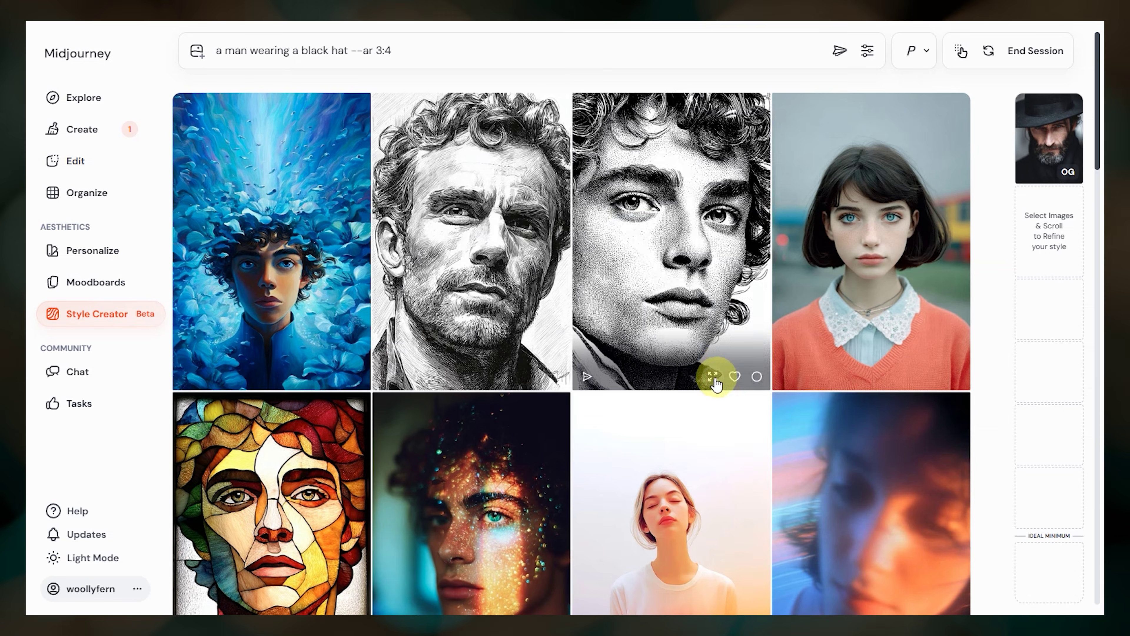
{"action": "left_click", "coordinate": [713, 377]}
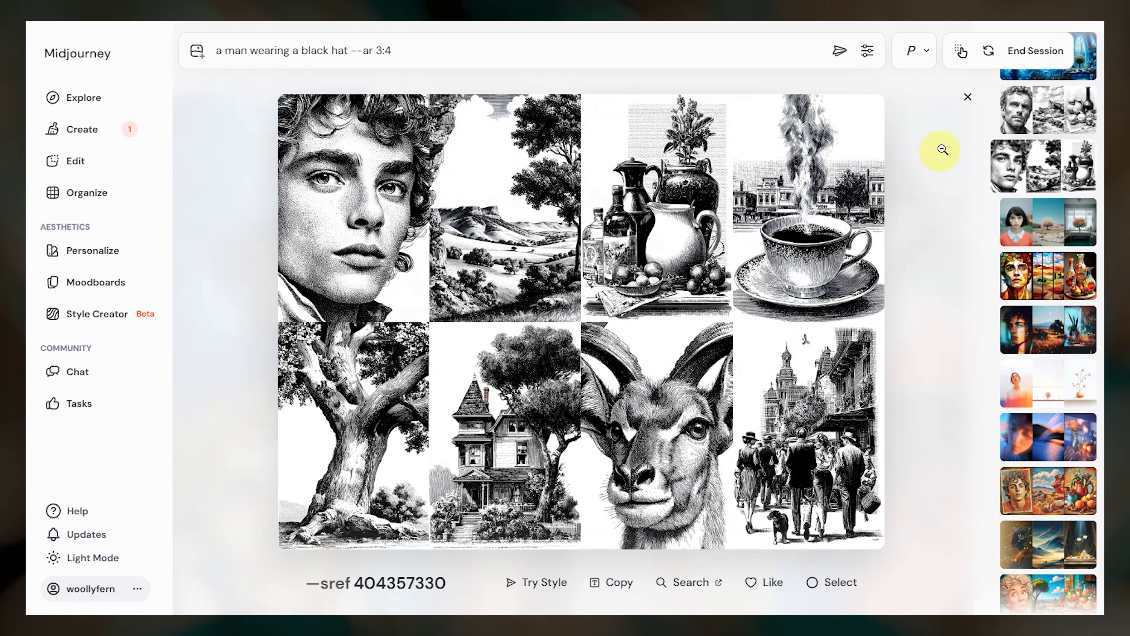
{"action": "left_click", "coordinate": [968, 98]}
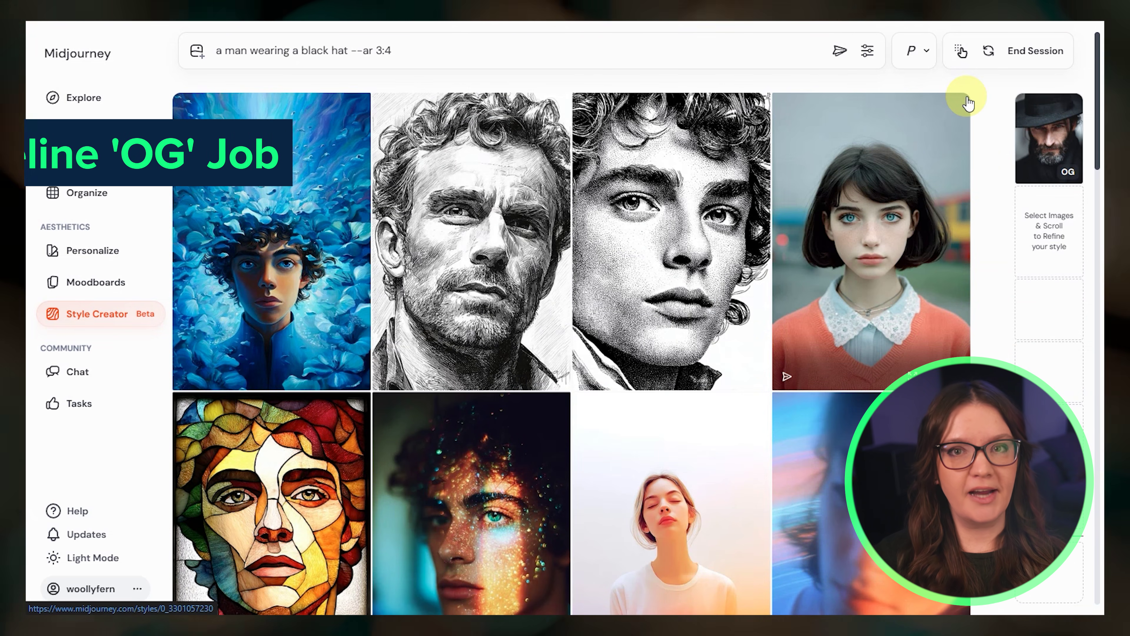
Pin the preview of the OG black hat job beside the style grid, and unpin it again
{"action": "mouse_move", "coordinate": [1059, 138]}
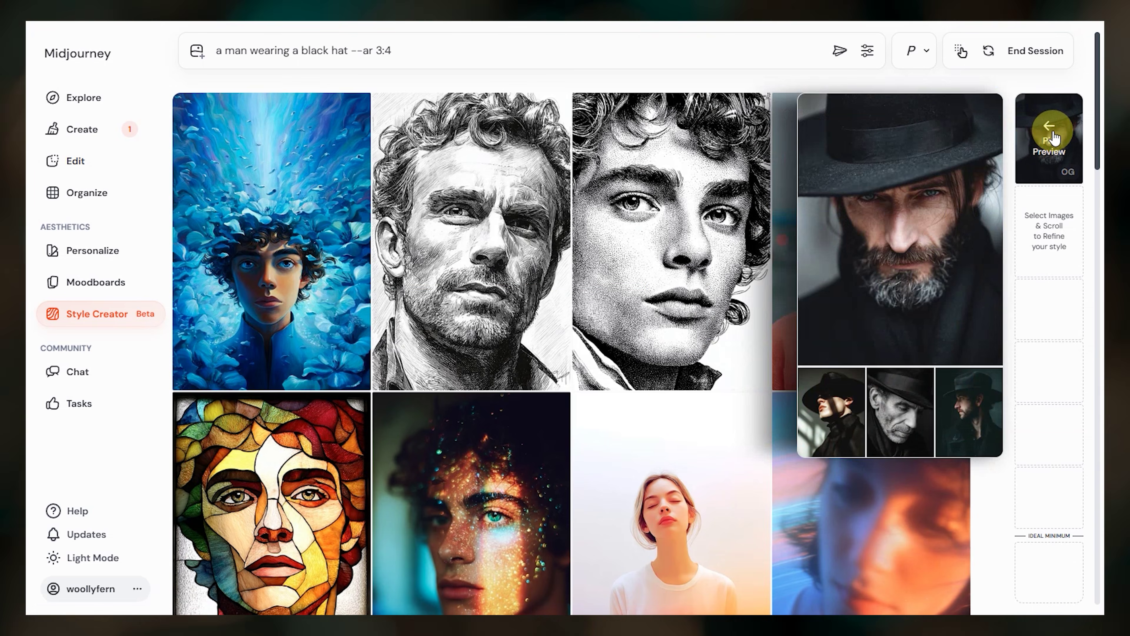
{"action": "left_click", "coordinate": [1052, 137]}
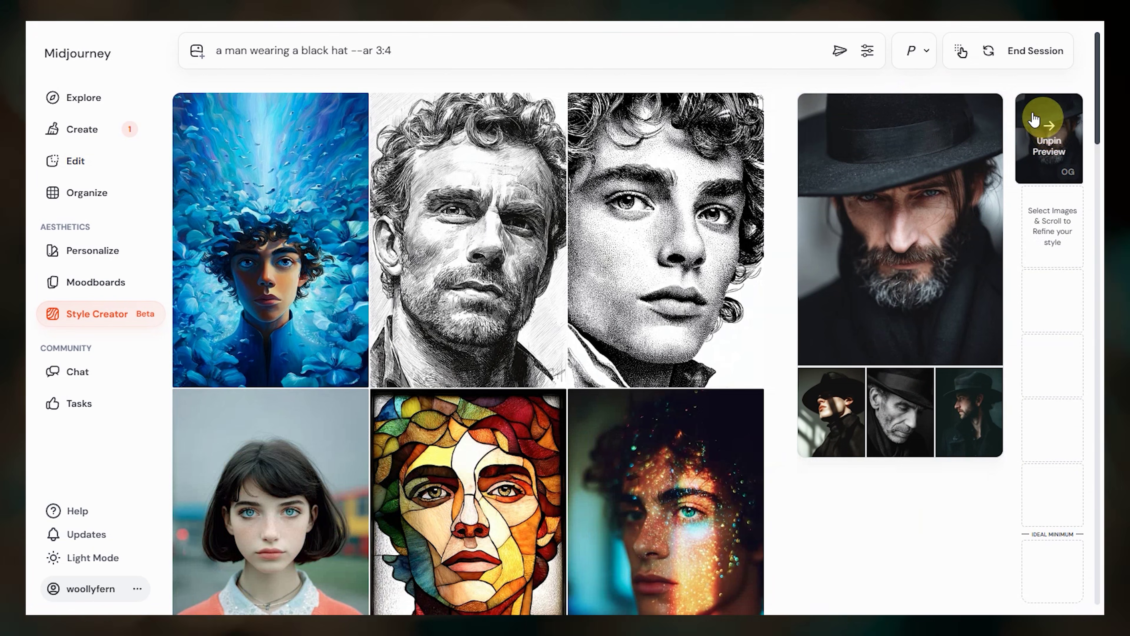
{"action": "left_click", "coordinate": [1048, 151]}
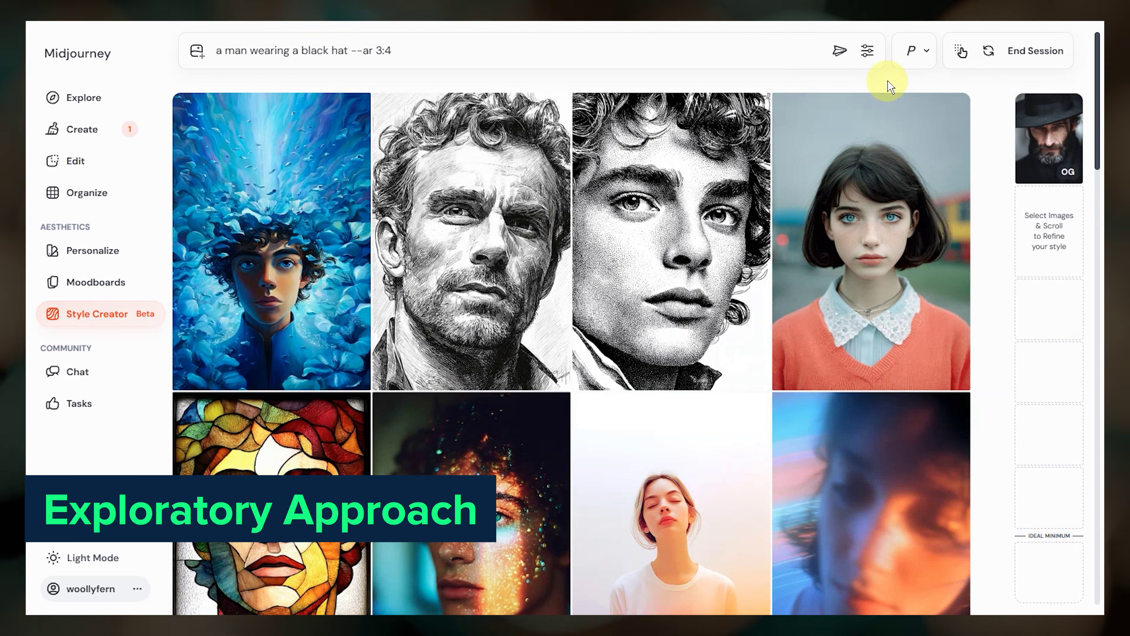
Select the coral-sweater girl, the glitter-lit face and the blurred blue portrait styles, and generate refinement 1
{"action": "left_click", "coordinate": [874, 270]}
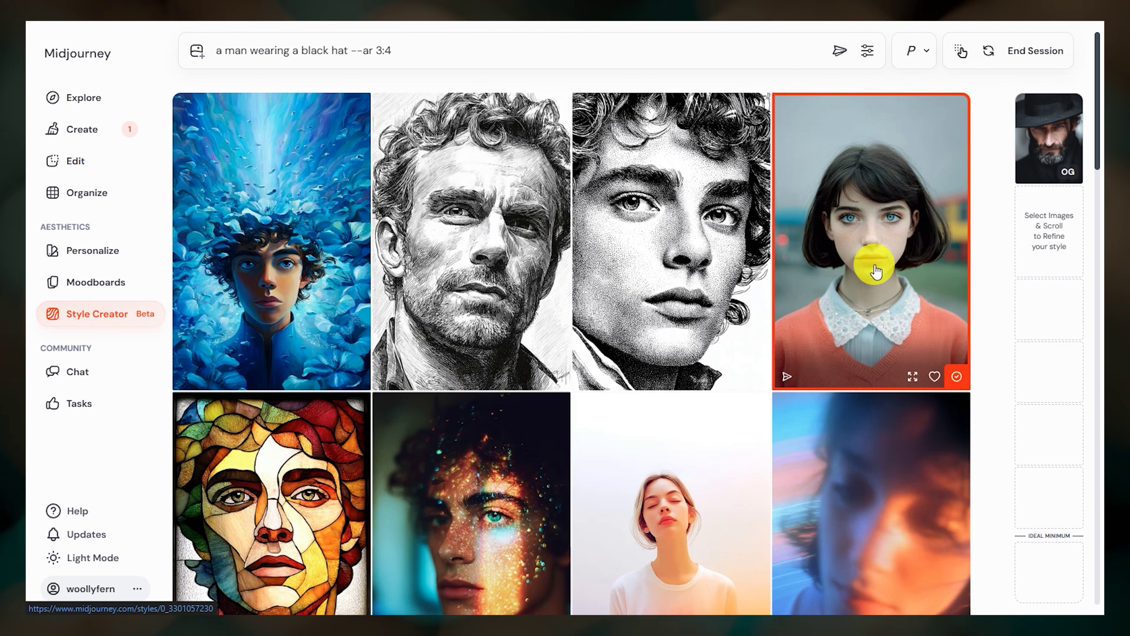
{"action": "scroll", "coordinate": [872, 312], "scroll_direction": "down", "scroll_amount": 5}
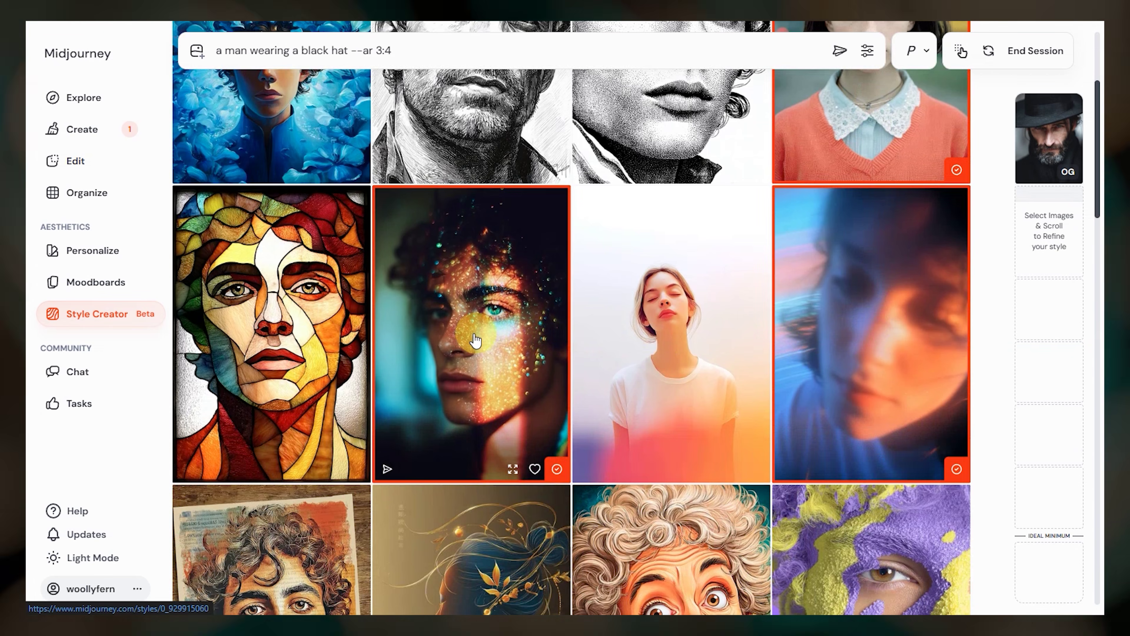
{"action": "scroll", "coordinate": [479, 341], "scroll_direction": "down", "scroll_amount": 10}
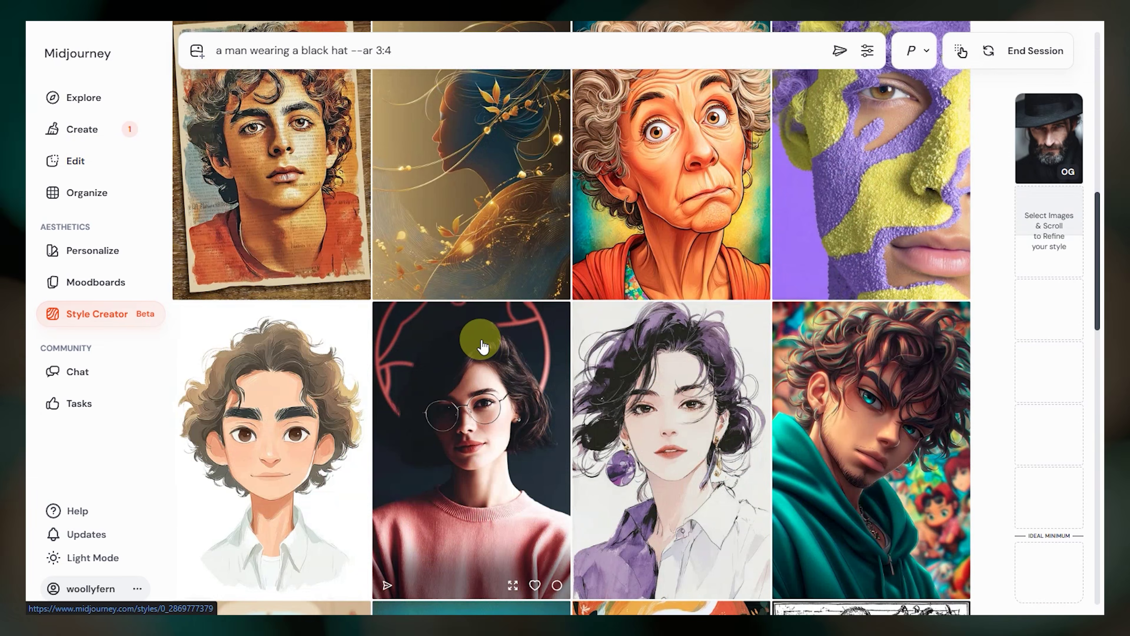
{"action": "scroll", "coordinate": [483, 345], "scroll_direction": "down", "scroll_amount": 10}
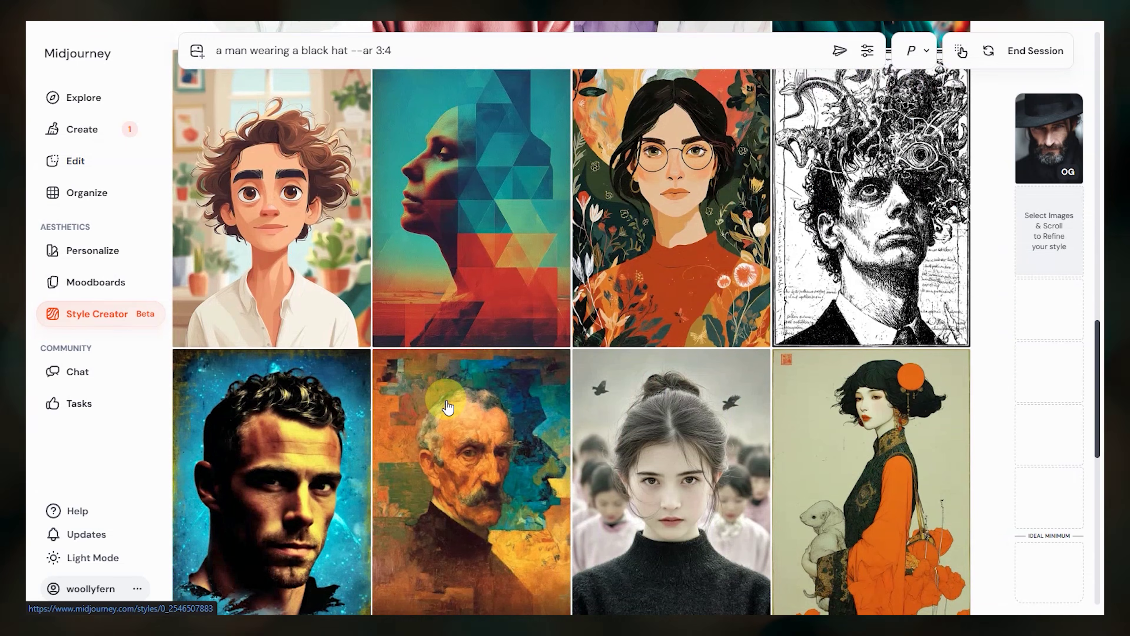
{"action": "scroll", "coordinate": [448, 408], "scroll_direction": "down", "scroll_amount": 15}
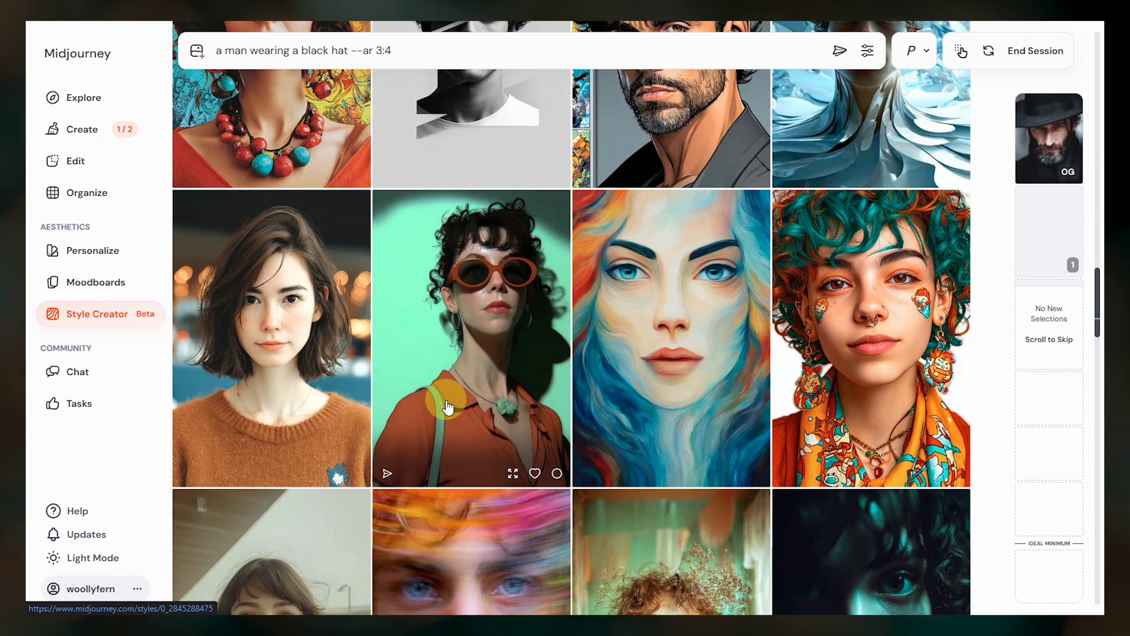
Select the blue neon portrait, the woman in a pale turtleneck and the orange-lit redhead styles, and generate refinement 2
{"action": "scroll", "coordinate": [448, 407], "scroll_direction": "down", "scroll_amount": 16}
{"action": "scroll", "coordinate": [300, 356], "scroll_direction": "up", "scroll_amount": 4}
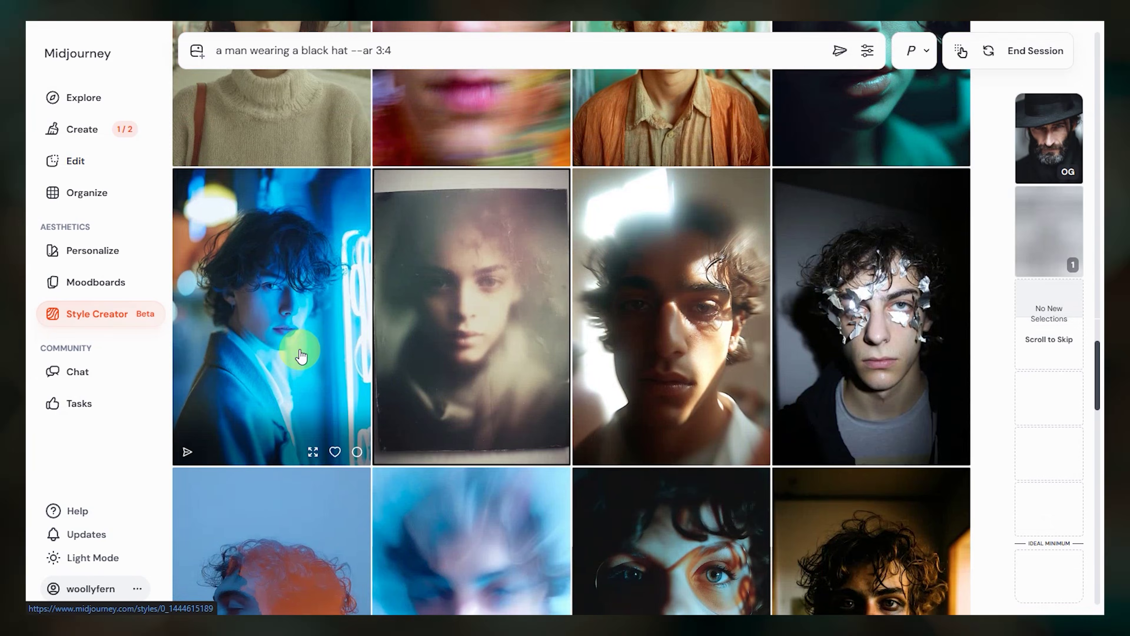
{"action": "left_click", "coordinate": [301, 356]}
{"action": "scroll", "coordinate": [462, 366], "scroll_direction": "down", "scroll_amount": 12}
{"action": "left_click", "coordinate": [657, 313]}
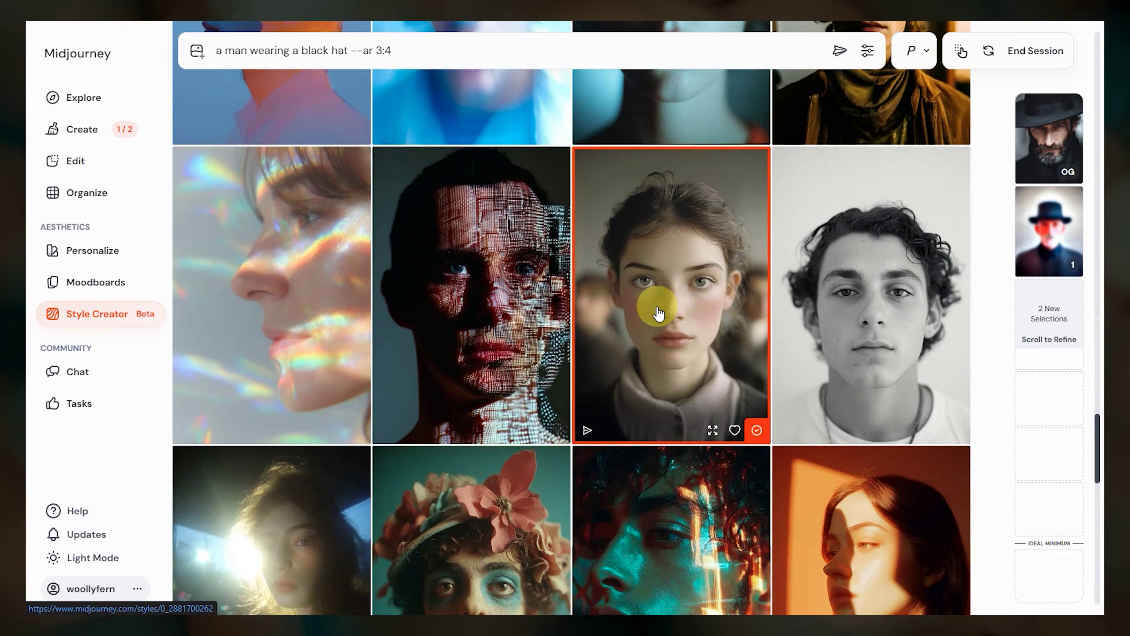
{"action": "scroll", "coordinate": [658, 314], "scroll_direction": "down", "scroll_amount": 6}
{"action": "left_click", "coordinate": [957, 453]}
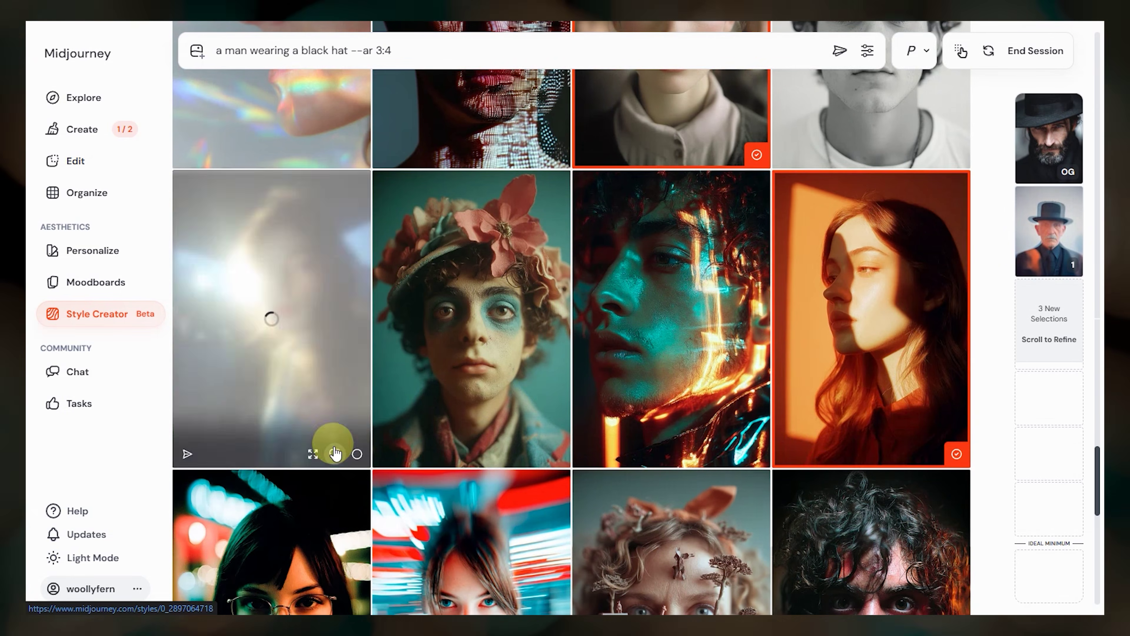
{"action": "scroll", "coordinate": [492, 383], "scroll_direction": "down", "scroll_amount": 18}
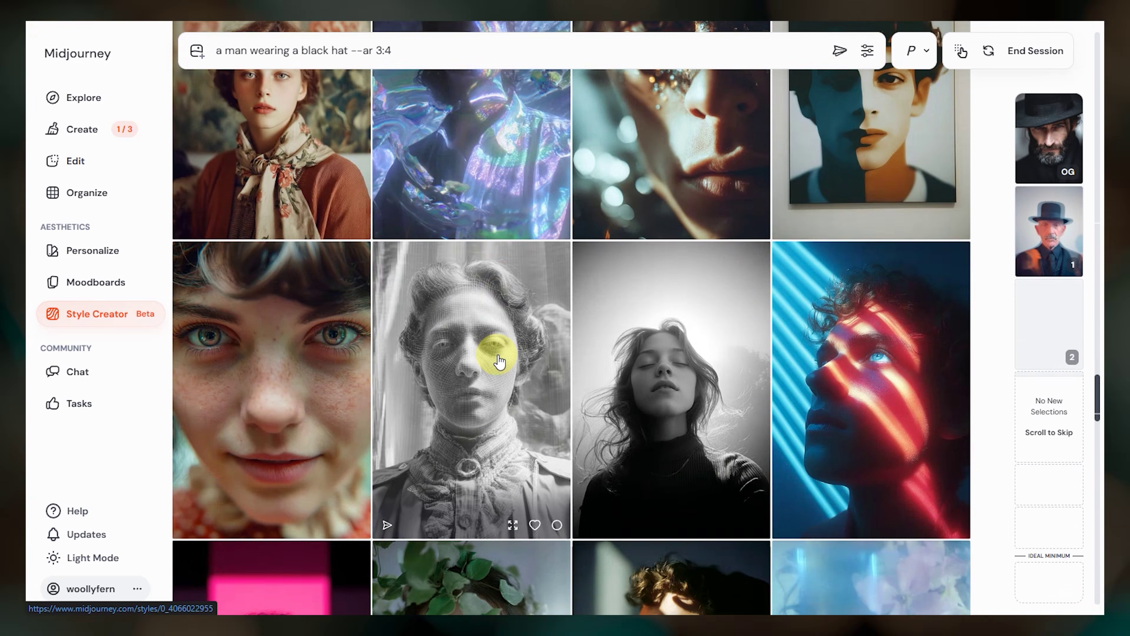
Select the backlit black-and-white woman, the flower-faced man, the window-shadow profile and the sunlit long-haired woman as styles for the third refinement
{"action": "scroll", "coordinate": [500, 361], "scroll_direction": "down", "scroll_amount": 2}
{"action": "left_click", "coordinate": [756, 455]}
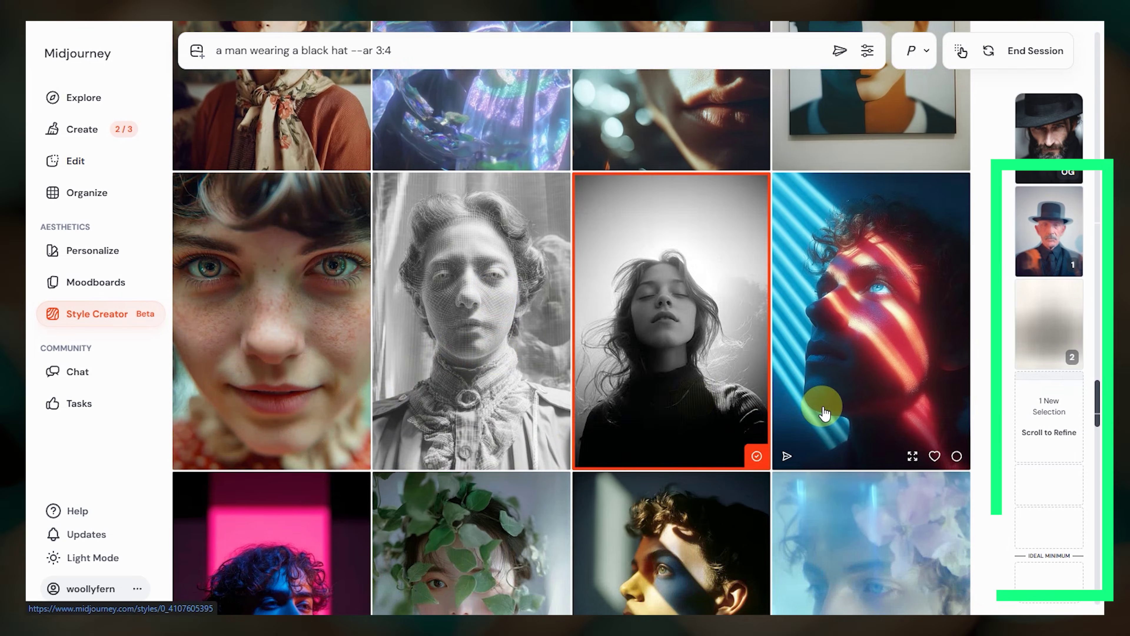
{"action": "scroll", "coordinate": [824, 414], "scroll_direction": "down", "scroll_amount": 17}
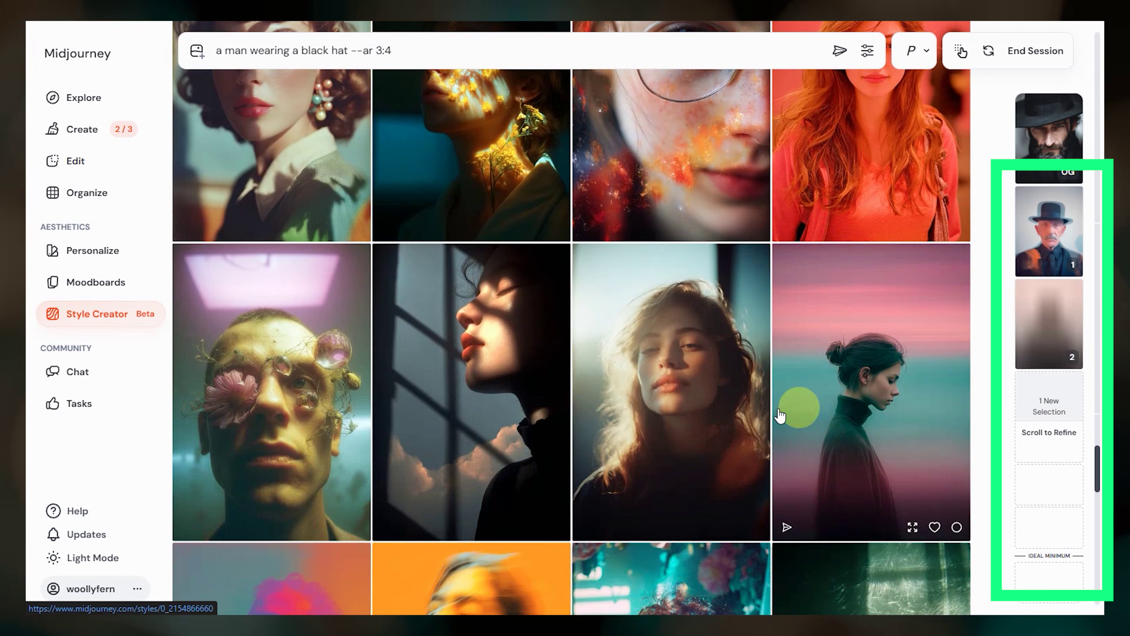
{"action": "left_click", "coordinate": [328, 525]}
{"action": "left_click", "coordinate": [515, 512]}
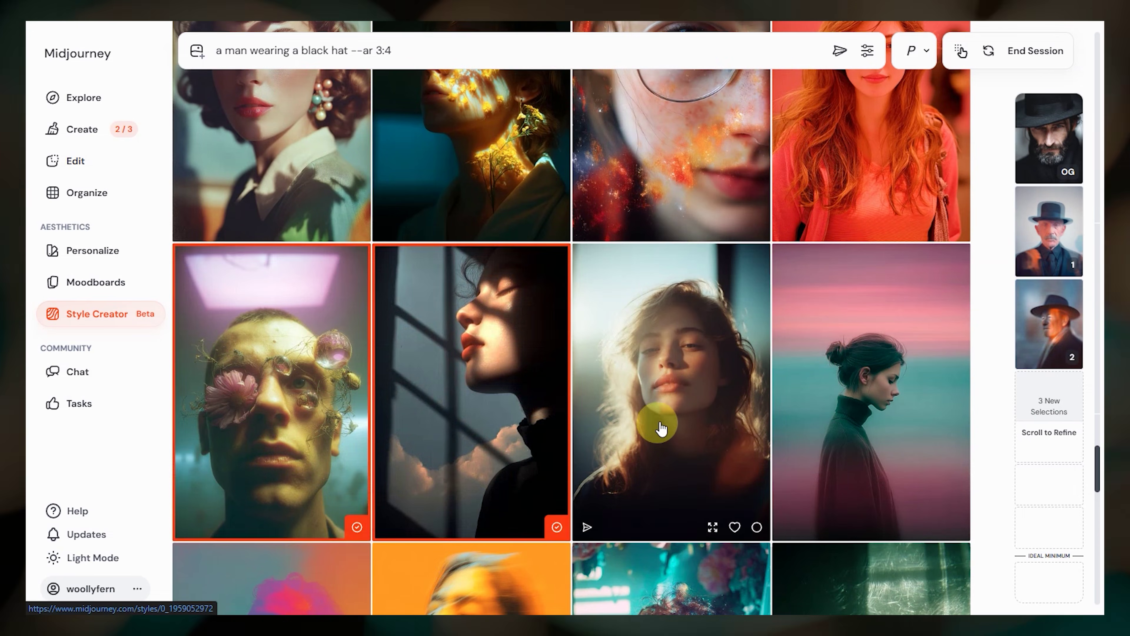
{"action": "left_click", "coordinate": [647, 436]}
Add the curly-haired, blue-eyed portrait in a patterned coat to the selected styles, and generate refinement 3
{"action": "scroll", "coordinate": [703, 512], "scroll_direction": "down", "scroll_amount": 9}
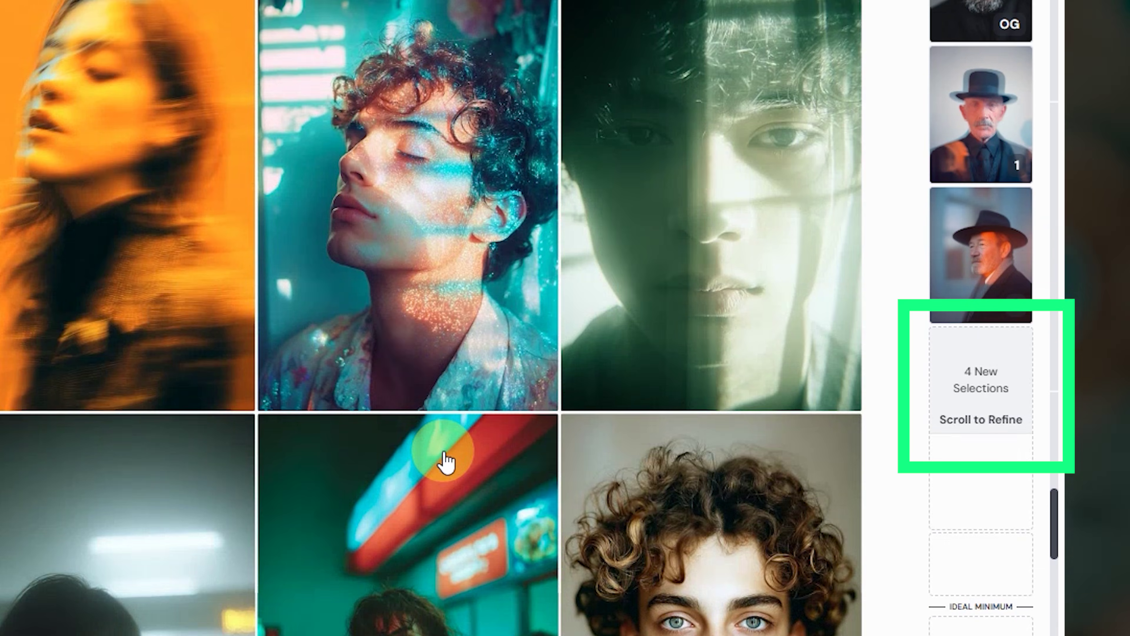
{"action": "scroll", "coordinate": [445, 463], "scroll_direction": "down", "scroll_amount": 7}
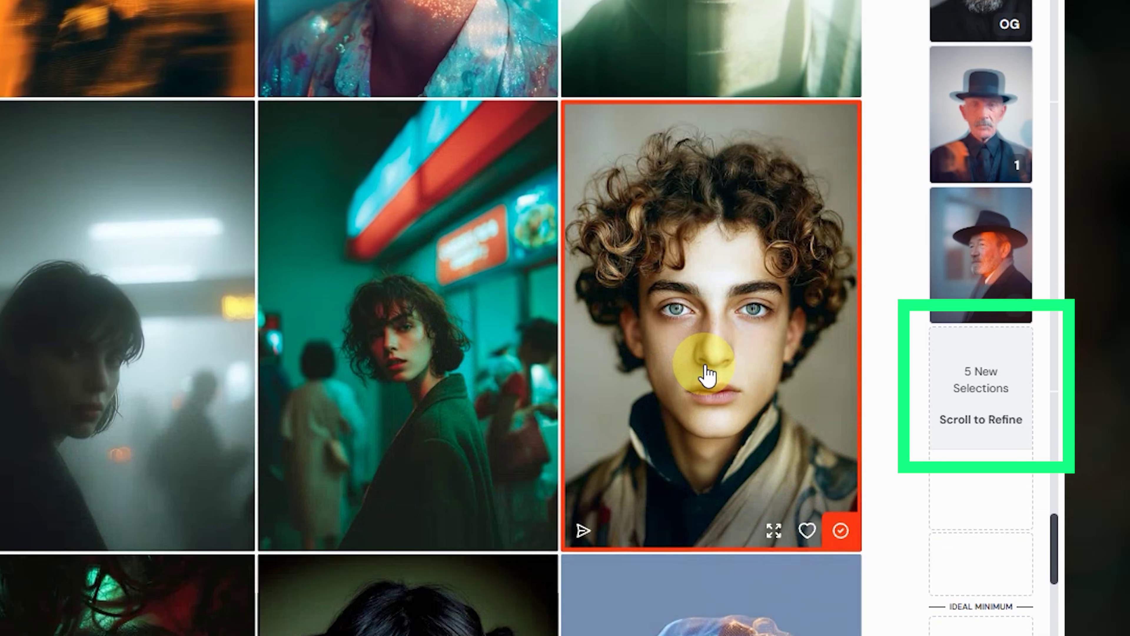
{"action": "scroll", "coordinate": [670, 351], "scroll_direction": "down", "scroll_amount": 9}
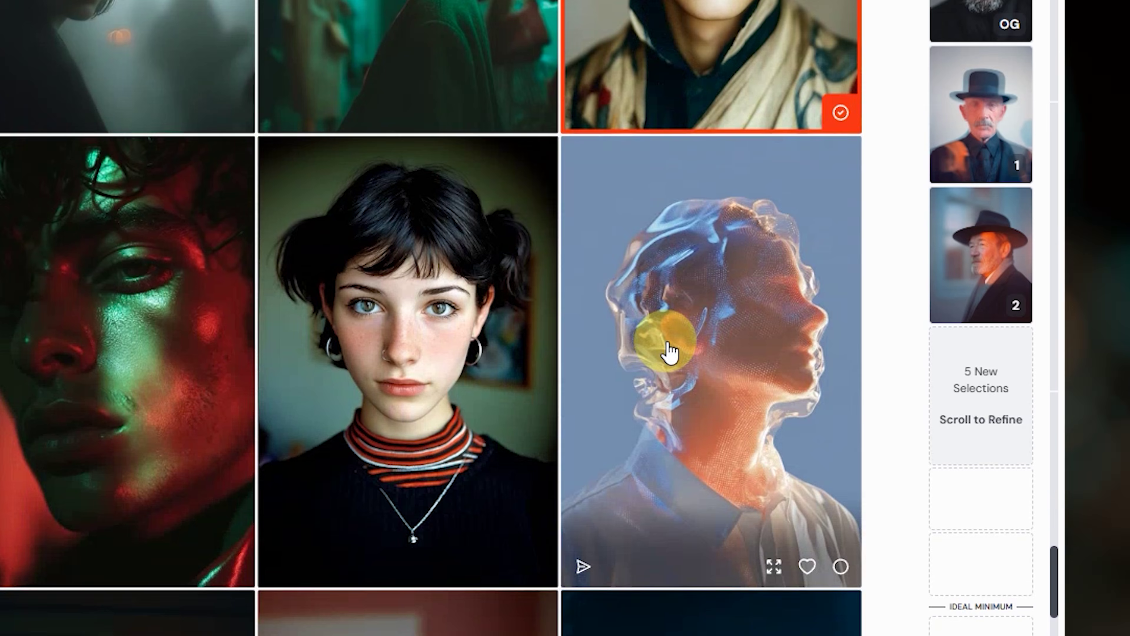
{"action": "scroll", "coordinate": [669, 350], "scroll_direction": "down", "scroll_amount": 10}
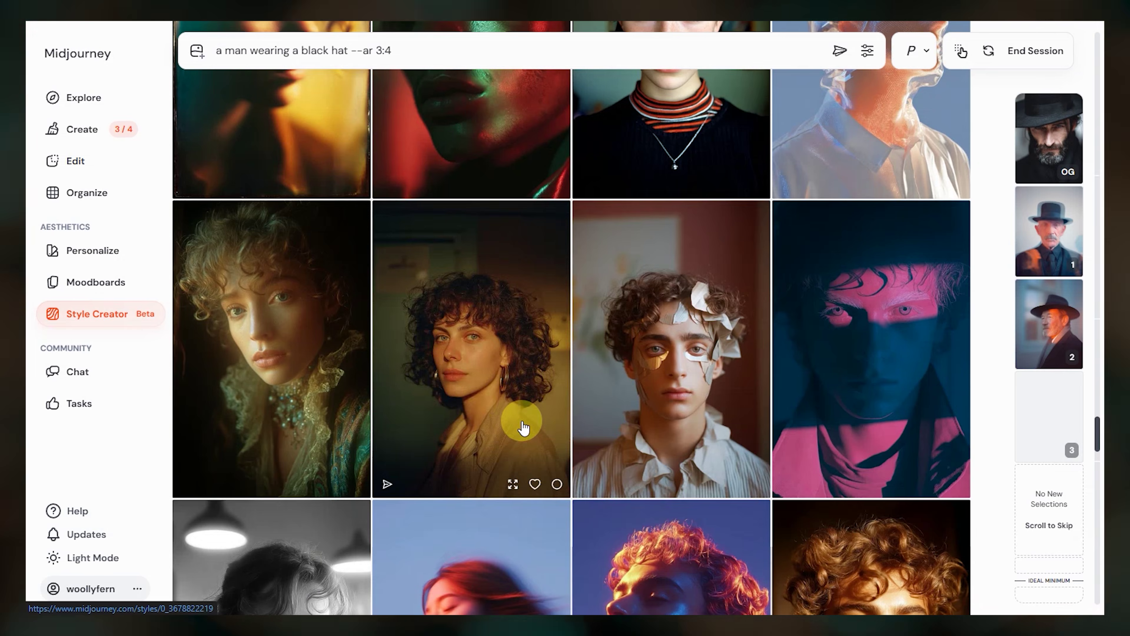
Select the curly-haired woman in olive light, the leaf-shadowed face and the woman in a green misty field as styles, and generate refinement 4
{"action": "left_click", "coordinate": [522, 418]}
{"action": "scroll", "coordinate": [621, 399], "scroll_direction": "down", "scroll_amount": 3}
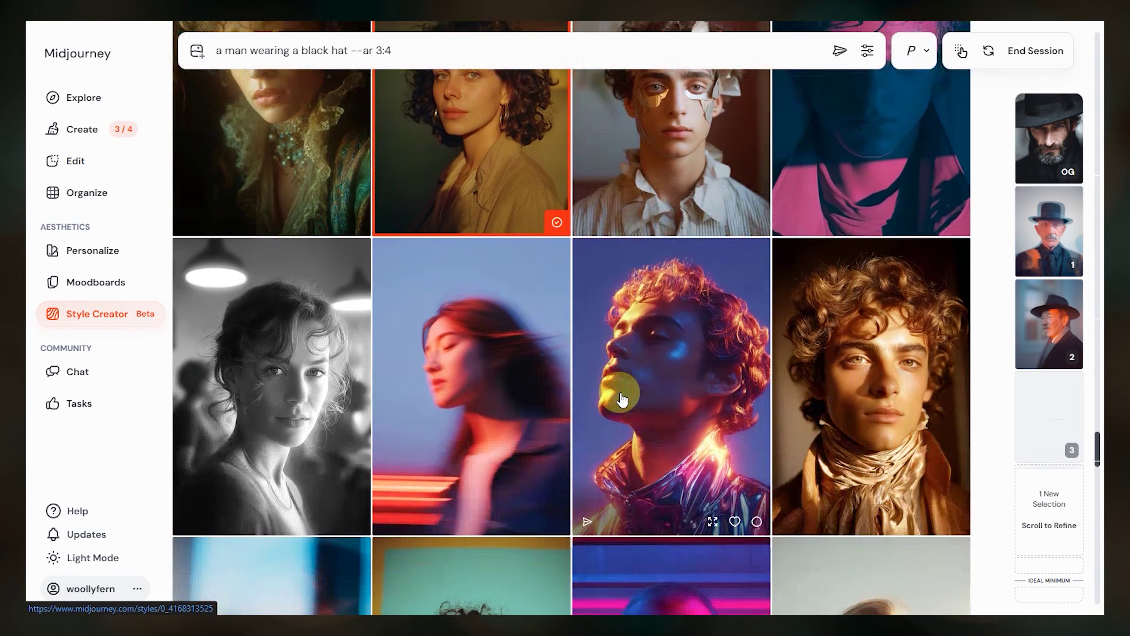
{"action": "scroll", "coordinate": [622, 399], "scroll_direction": "down", "scroll_amount": 15}
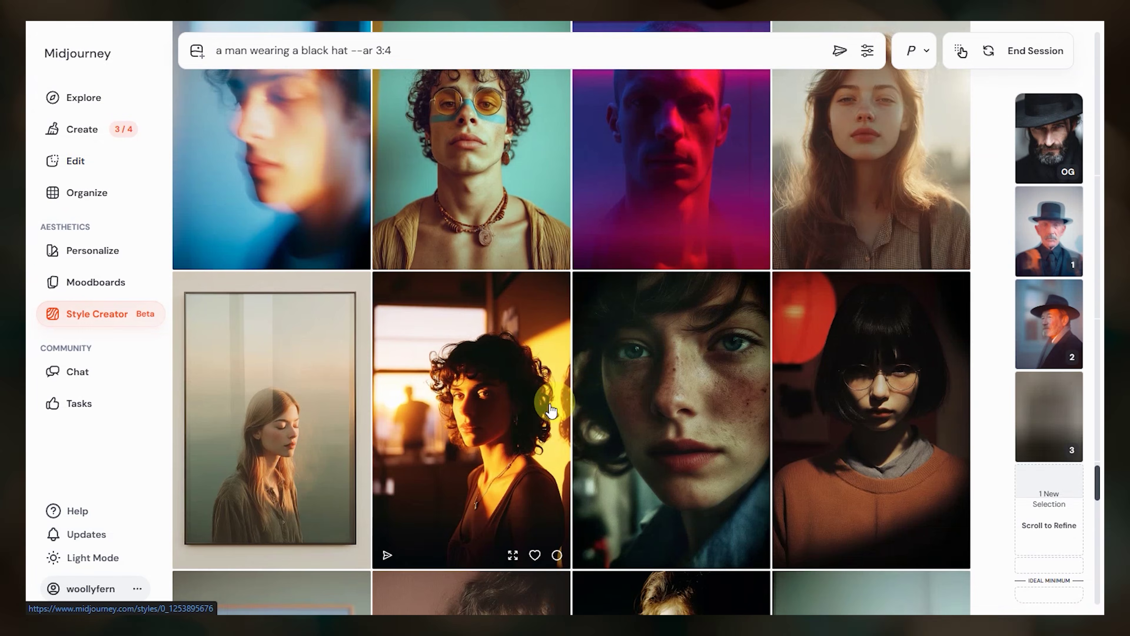
{"action": "scroll", "coordinate": [640, 380], "scroll_direction": "down", "scroll_amount": 9}
{"action": "left_click", "coordinate": [556, 440]}
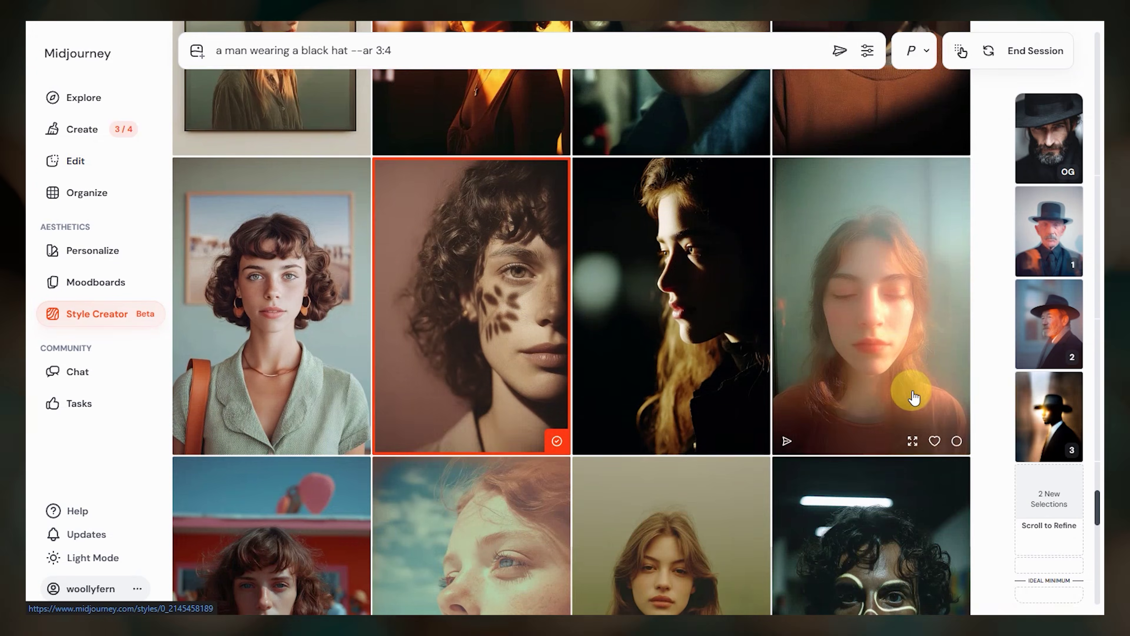
{"action": "scroll", "coordinate": [914, 398], "scroll_direction": "down", "scroll_amount": 6}
{"action": "left_click", "coordinate": [707, 379]}
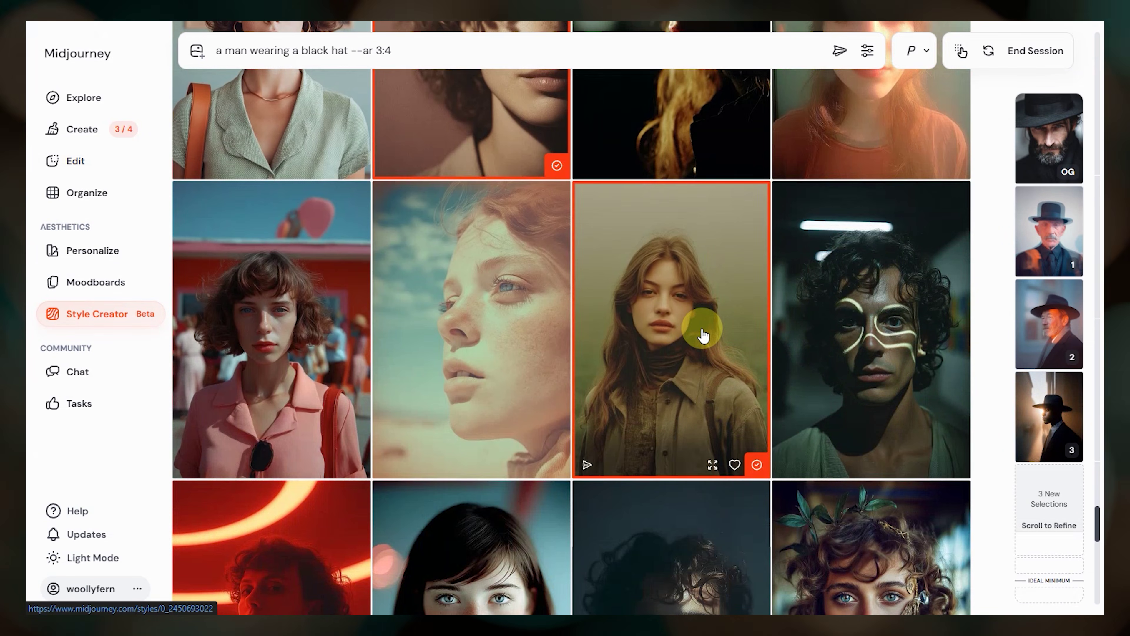
{"action": "scroll", "coordinate": [701, 330], "scroll_direction": "down", "scroll_amount": 10}
{"action": "mouse_move", "coordinate": [1051, 414]}
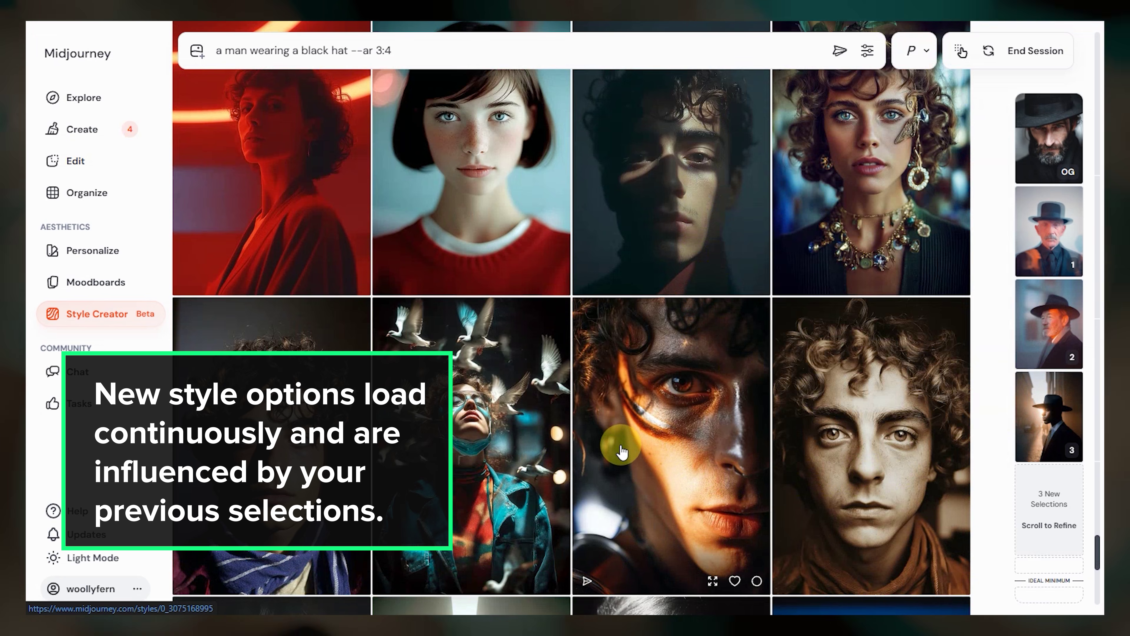
{"action": "scroll", "coordinate": [622, 451], "scroll_direction": "down", "scroll_amount": 9}
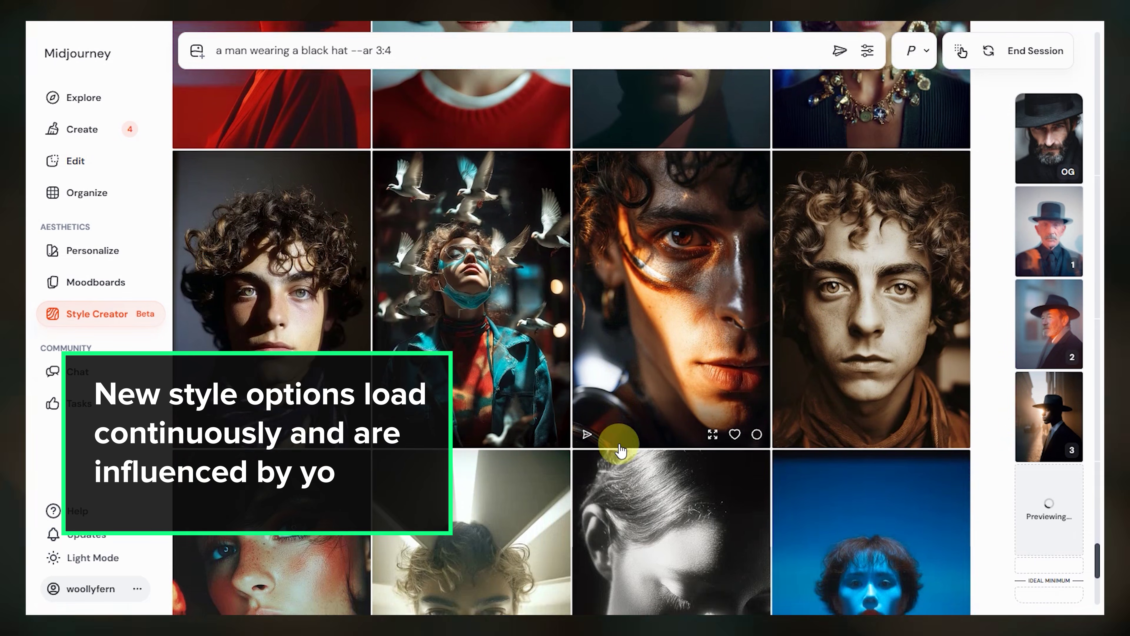
{"action": "scroll", "coordinate": [629, 444], "scroll_direction": "down", "scroll_amount": 6}
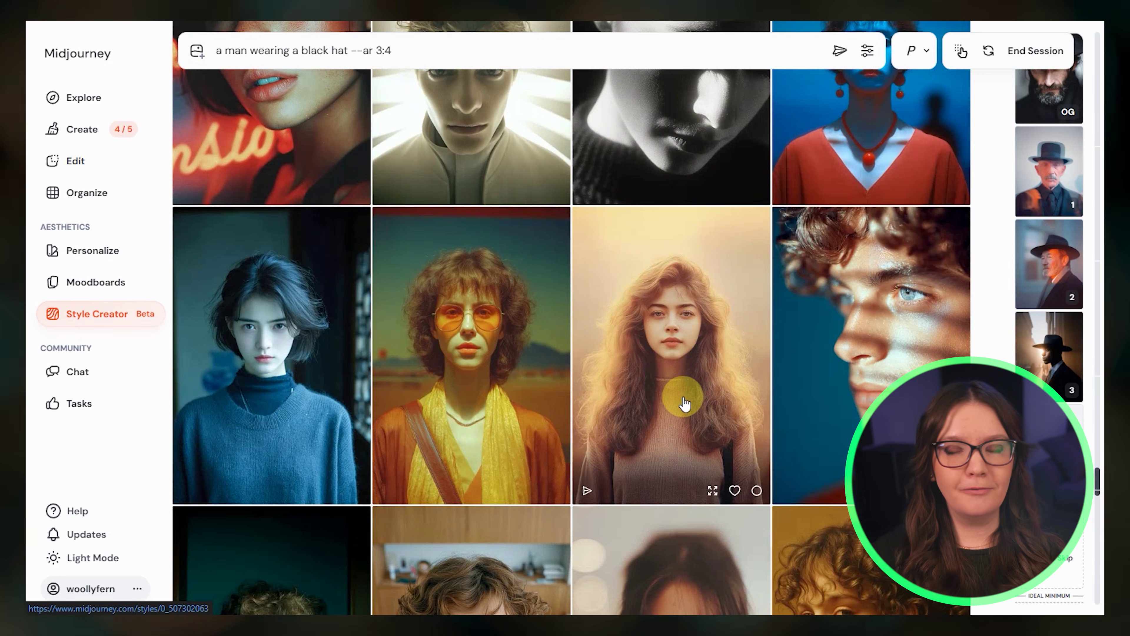
Select the blue-sweater woman, the golden long-haired woman, the close-up sunlit profile and the dark teal curly-haired portrait styles
{"action": "left_click", "coordinate": [717, 402]}
{"action": "scroll", "coordinate": [301, 398], "scroll_direction": "down", "scroll_amount": 8}
{"action": "left_click", "coordinate": [346, 384]}
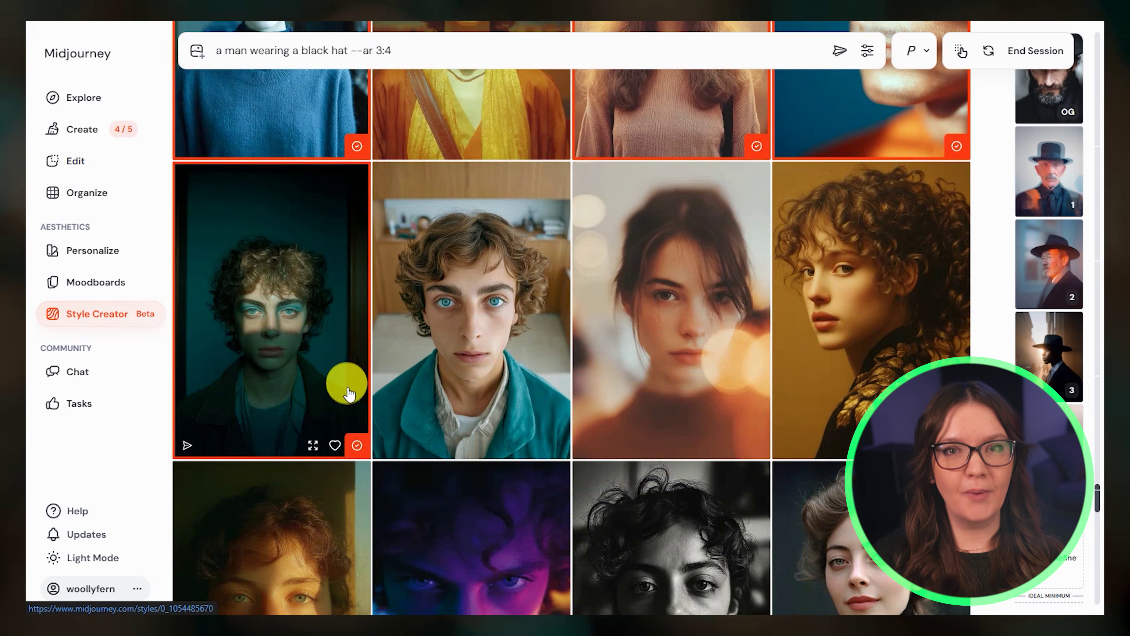
Add the teal-jacketed young man, the soft bokeh portrait and the woman in a grey scarf to the selected styles
{"action": "scroll", "coordinate": [623, 289], "scroll_direction": "down", "scroll_amount": 3}
{"action": "left_click", "coordinate": [537, 191]}
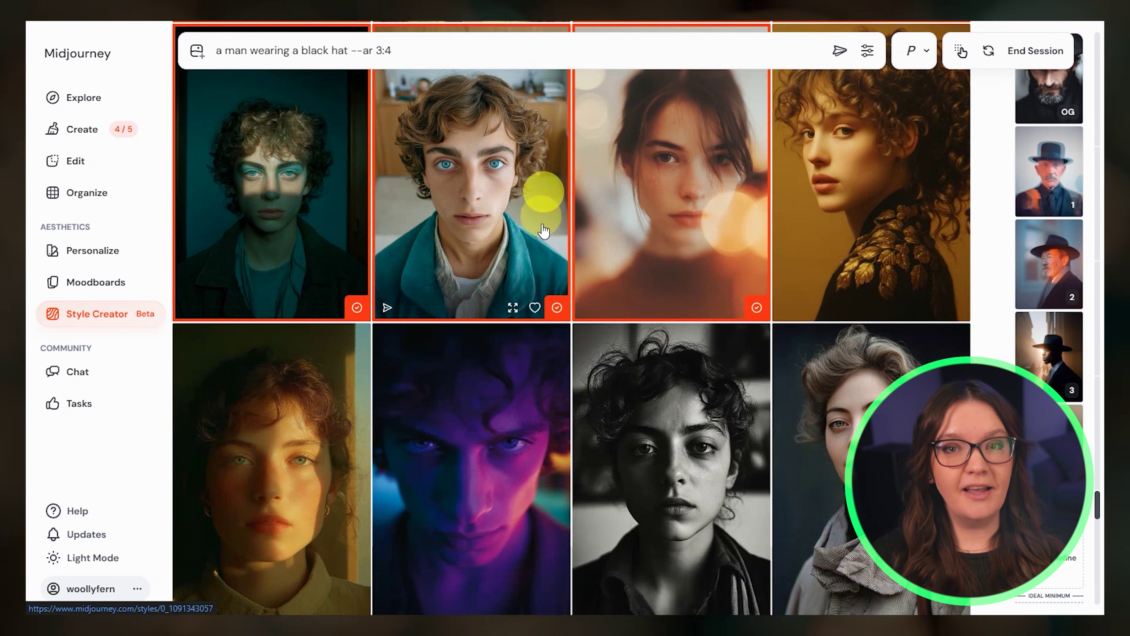
{"action": "scroll", "coordinate": [623, 312], "scroll_direction": "down", "scroll_amount": 4}
{"action": "scroll", "coordinate": [686, 393], "scroll_direction": "down", "scroll_amount": 12}
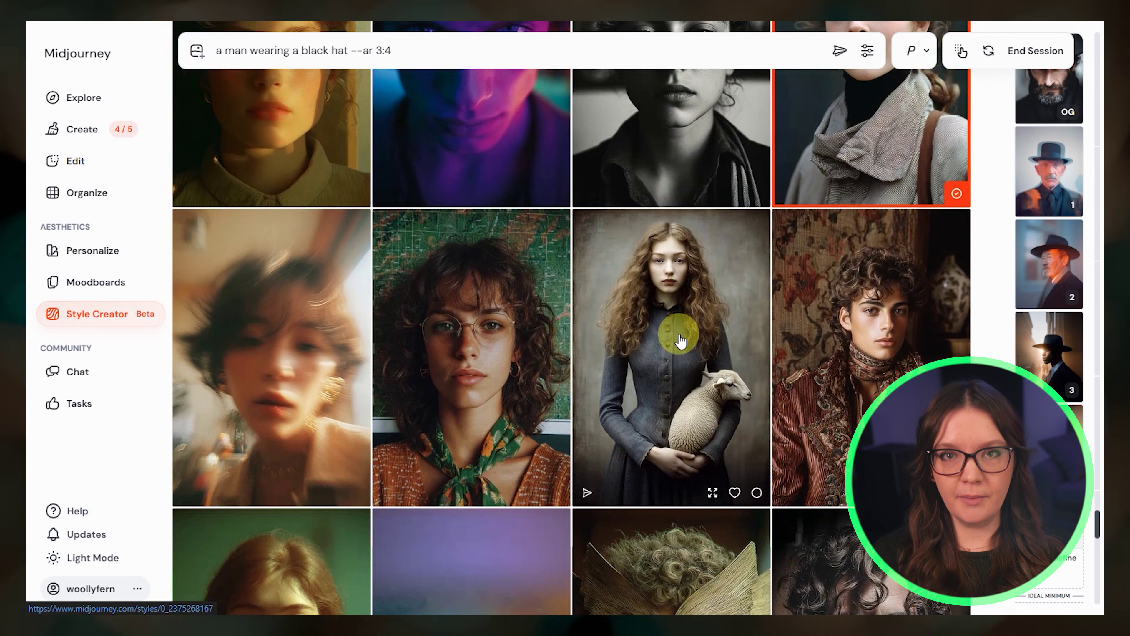
Generate refinement 5 from the currently selected style images
{"action": "scroll", "coordinate": [680, 341], "scroll_direction": "down", "scroll_amount": 10}
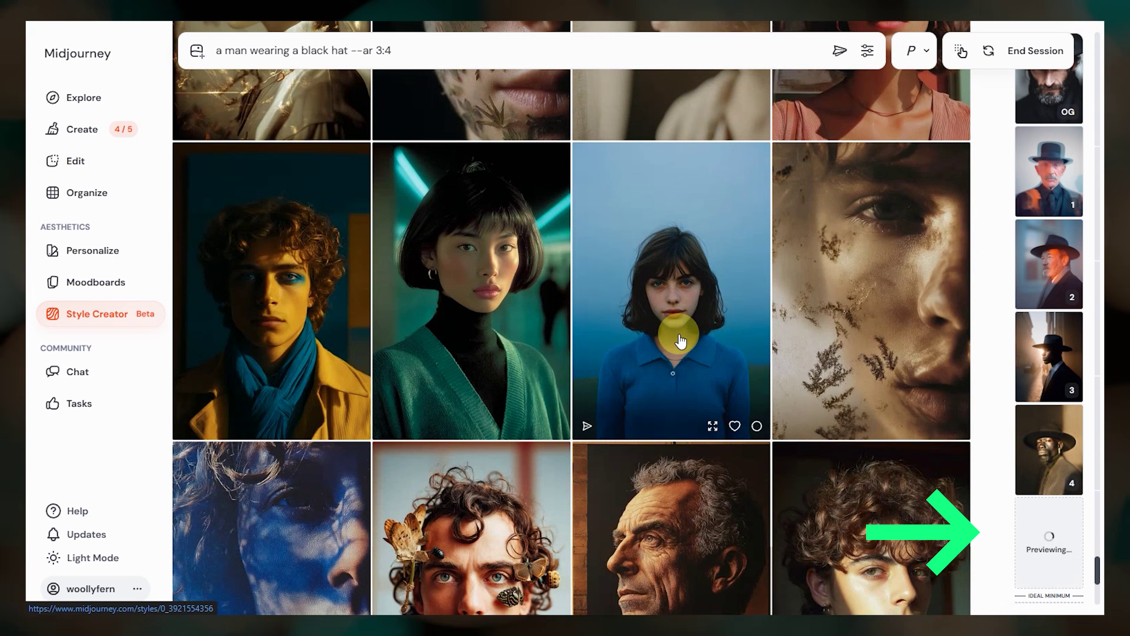
{"action": "scroll", "coordinate": [679, 342], "scroll_direction": "down", "scroll_amount": 5}
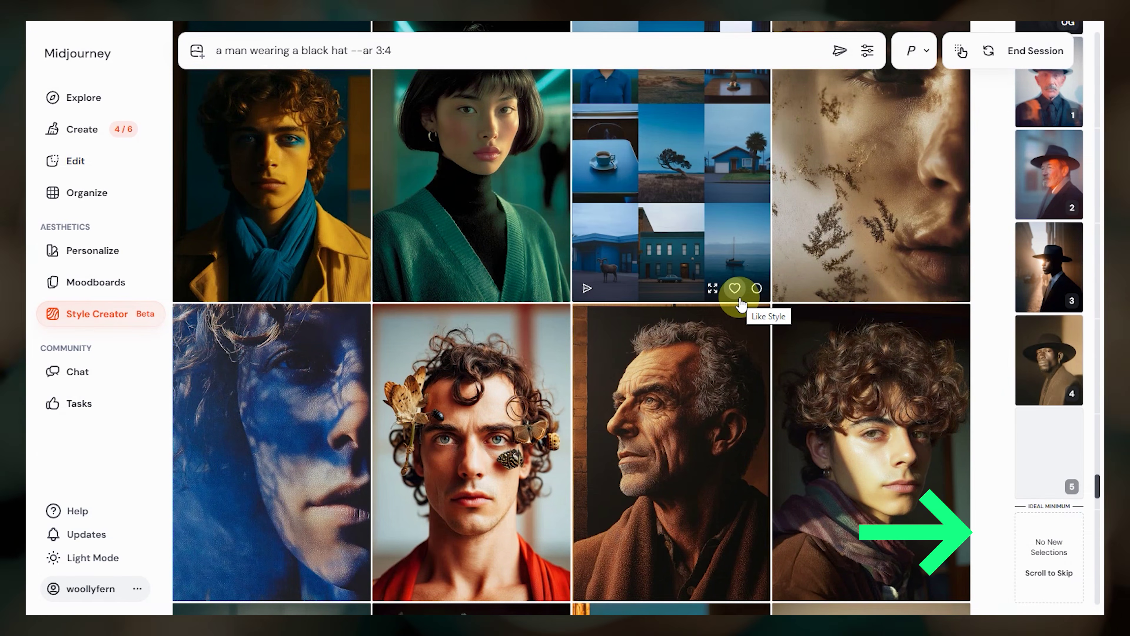
{"action": "scroll", "coordinate": [741, 305], "scroll_direction": "down", "scroll_amount": 5}
Select the curly-haired youth in a plum scarf and the woman with gold hoop earrings as styles
{"action": "left_click", "coordinate": [936, 310]}
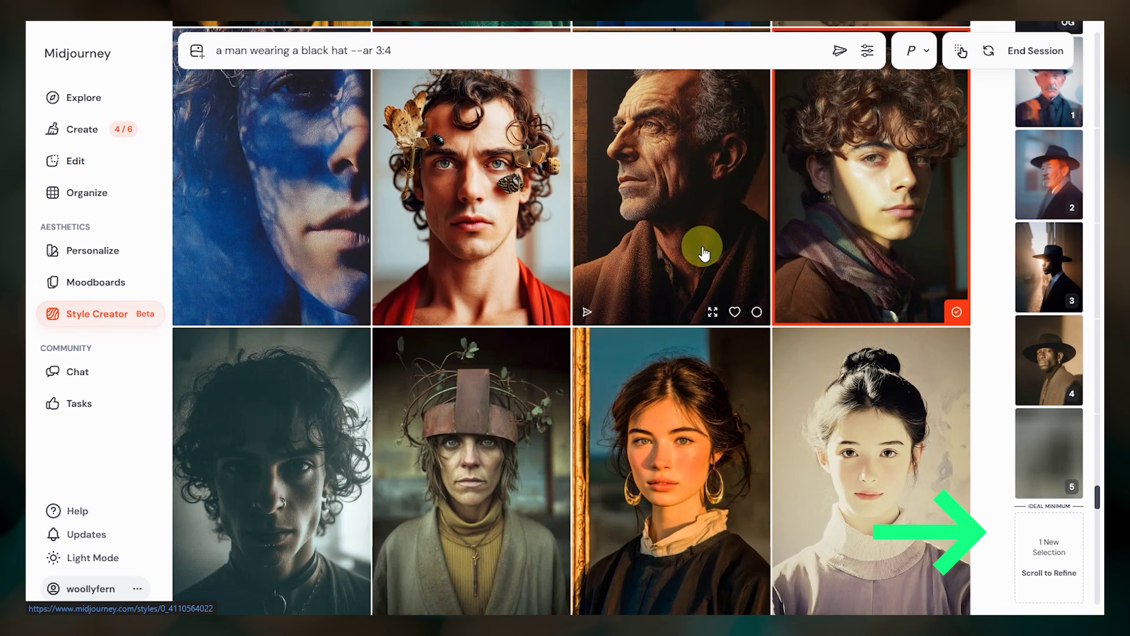
{"action": "scroll", "coordinate": [712, 252], "scroll_direction": "down", "scroll_amount": 5}
{"action": "left_click", "coordinate": [755, 403]}
{"action": "scroll", "coordinate": [677, 332], "scroll_direction": "down", "scroll_amount": 5}
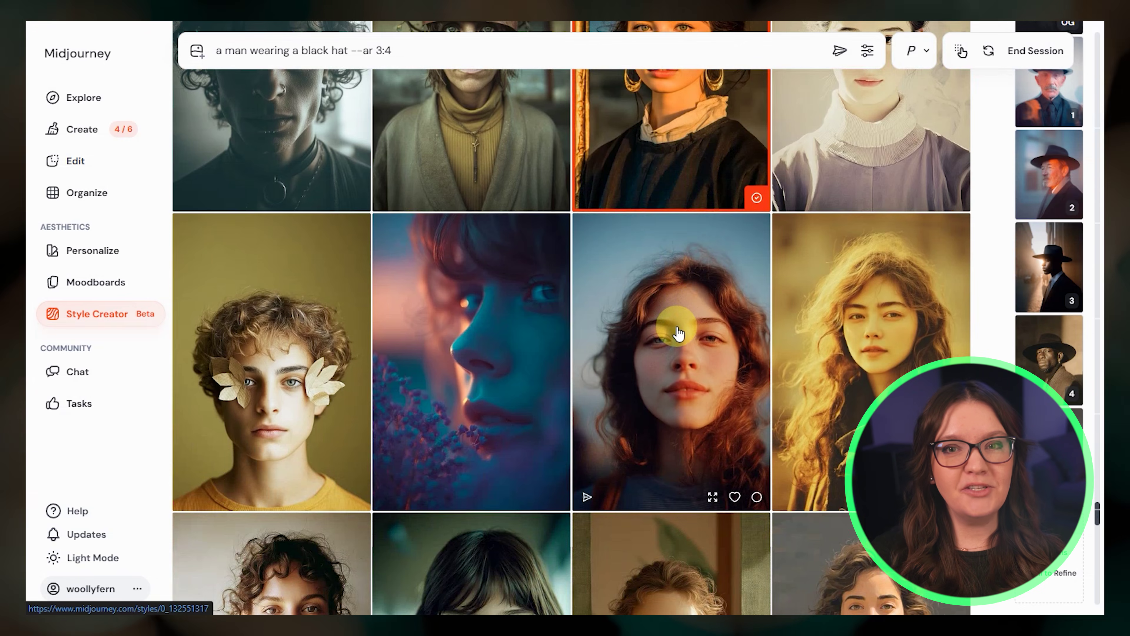
Add the red-haired woman against blue sky, the blue-and-pink profile with lilac flowers and the leaf-eyed youth to the selected styles
{"action": "scroll", "coordinate": [663, 338], "scroll_direction": "down", "scroll_amount": 3}
{"action": "left_click", "coordinate": [525, 290]}
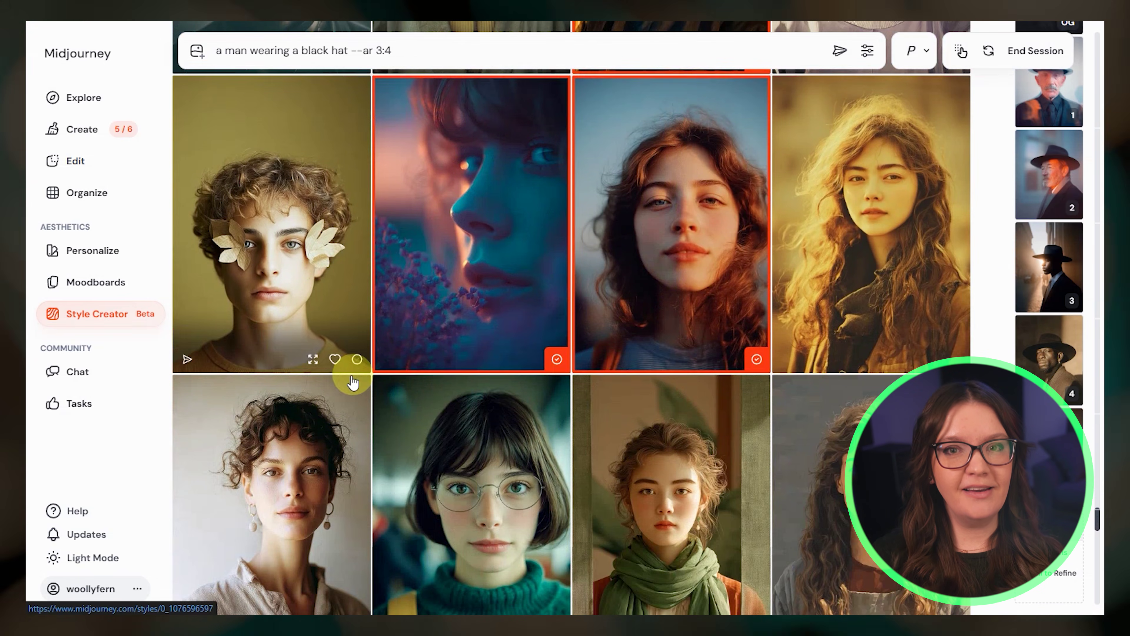
{"action": "left_click", "coordinate": [318, 268]}
{"action": "scroll", "coordinate": [556, 359], "scroll_direction": "down", "scroll_amount": 4}
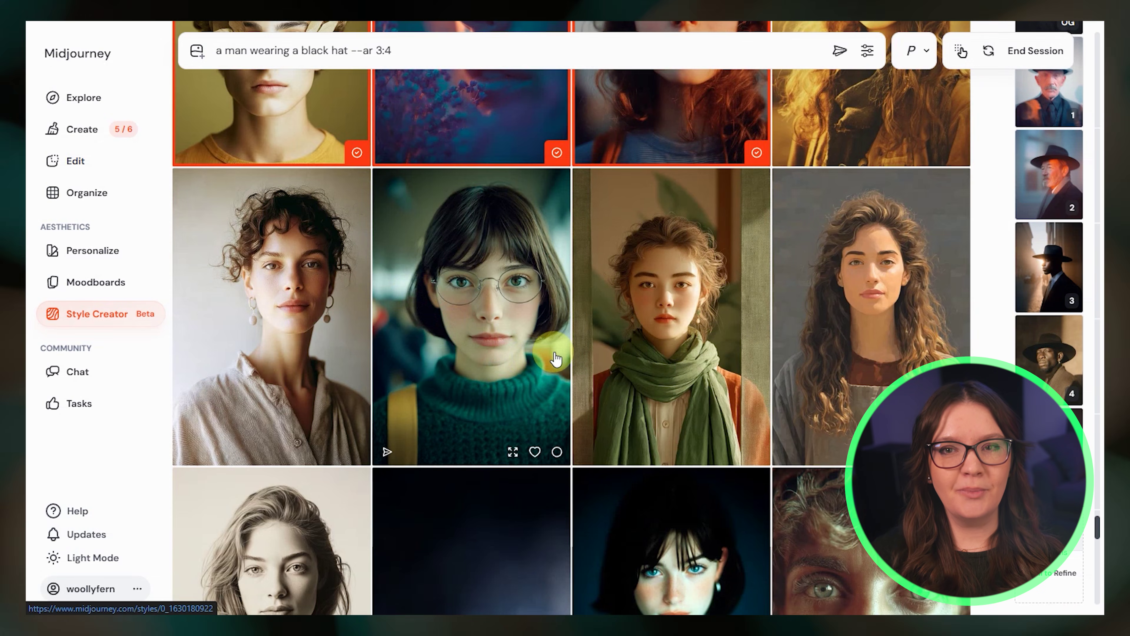
Add the woman in a red jacket in fog to the selected styles, and generate refinement 6
{"action": "scroll", "coordinate": [475, 386], "scroll_direction": "down", "scroll_amount": 5}
{"action": "scroll", "coordinate": [537, 378], "scroll_direction": "down", "scroll_amount": 5}
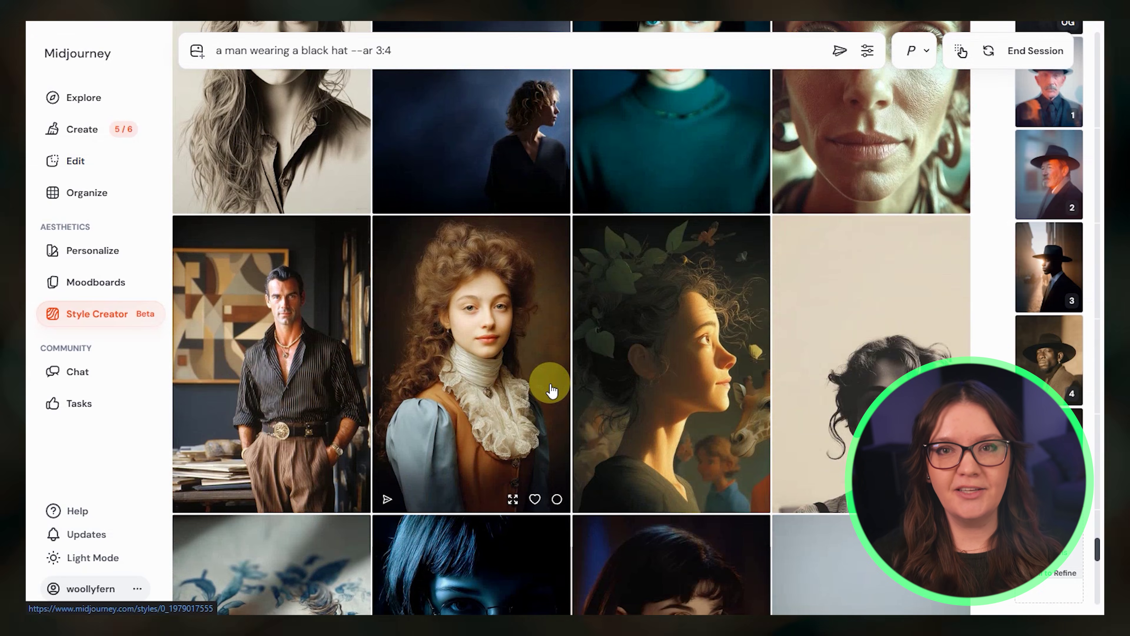
{"action": "scroll", "coordinate": [543, 388], "scroll_direction": "down", "scroll_amount": 5}
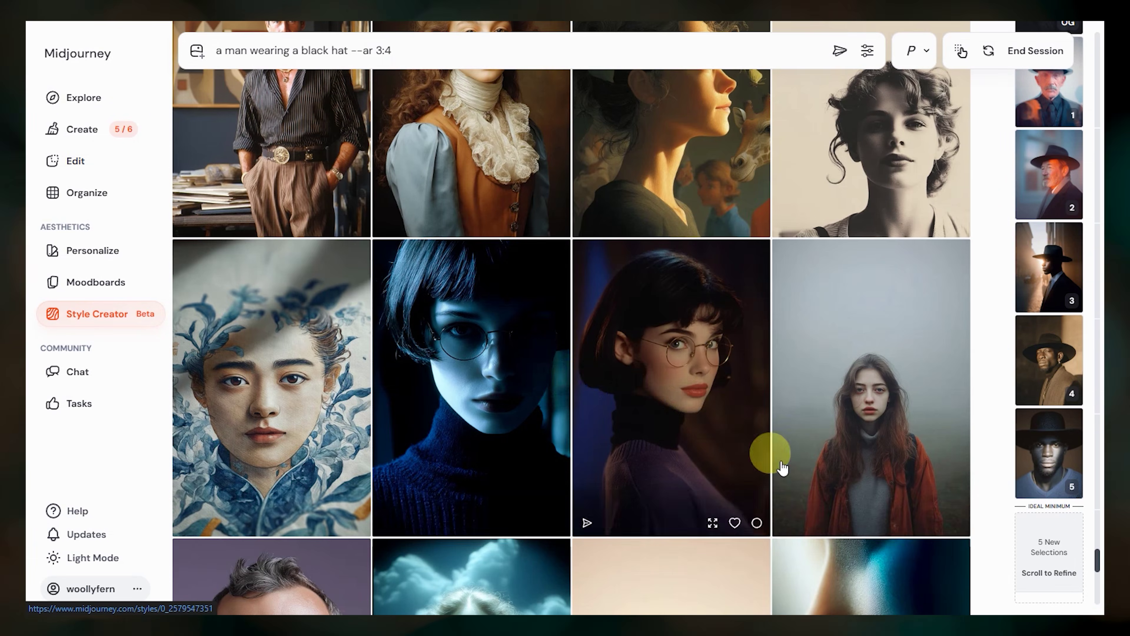
{"action": "left_click", "coordinate": [930, 471]}
{"action": "scroll", "coordinate": [757, 449], "scroll_direction": "down", "scroll_amount": 5}
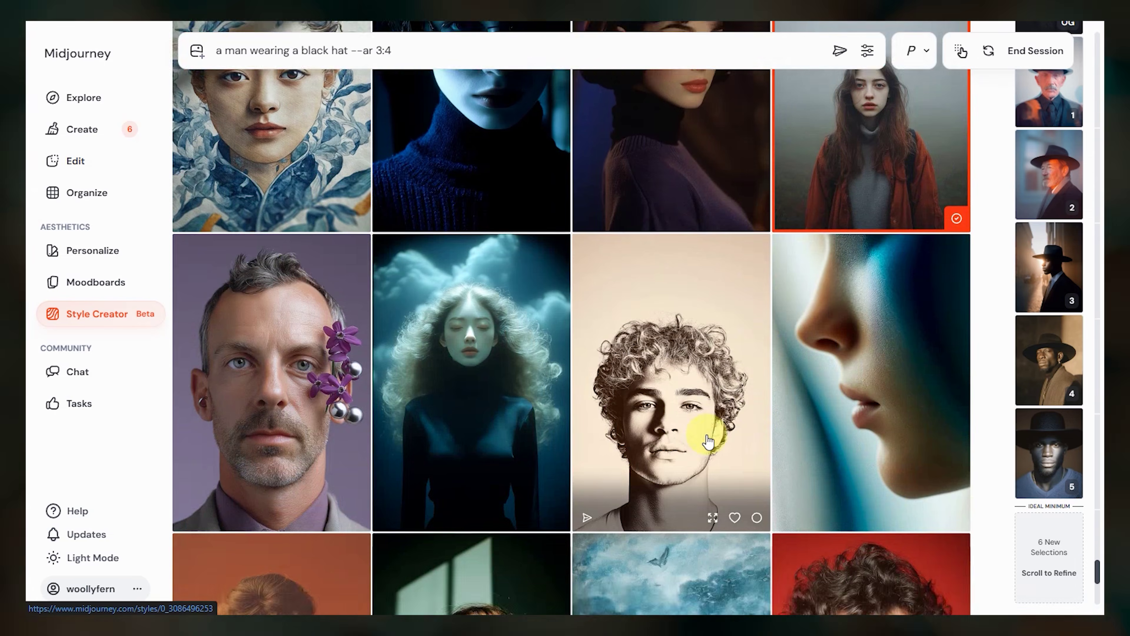
{"action": "scroll", "coordinate": [707, 440], "scroll_direction": "down", "scroll_amount": 15}
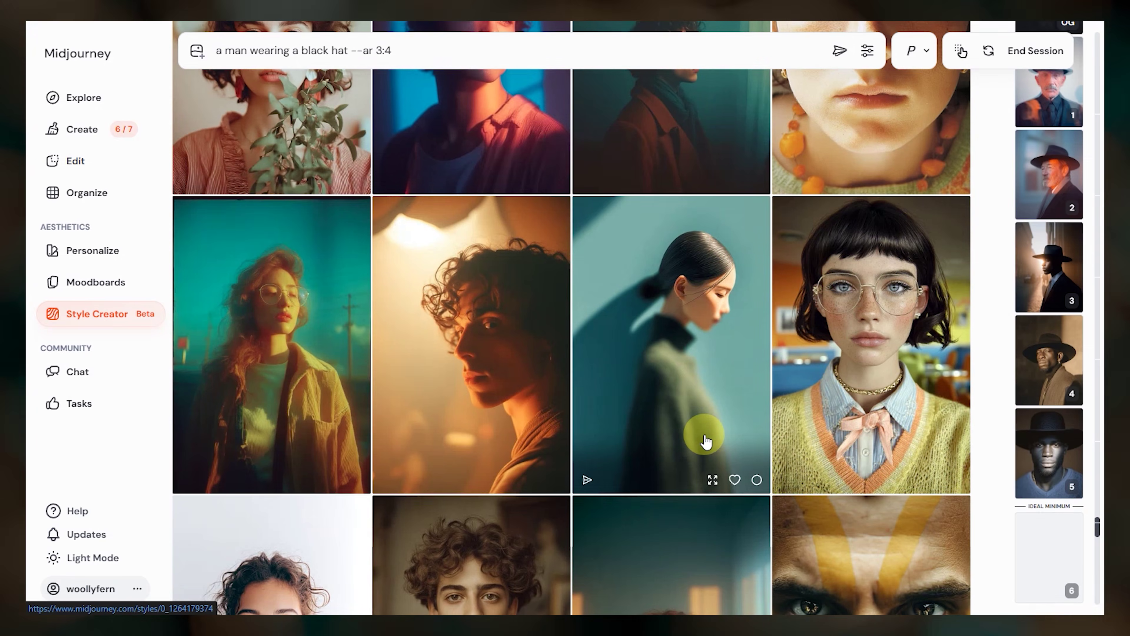
Select the curly-haired youth in a beige coat and neckerchief and the red-haired portrait in a dim teal room as styles
{"action": "scroll", "coordinate": [703, 438], "scroll_direction": "down", "scroll_amount": 3}
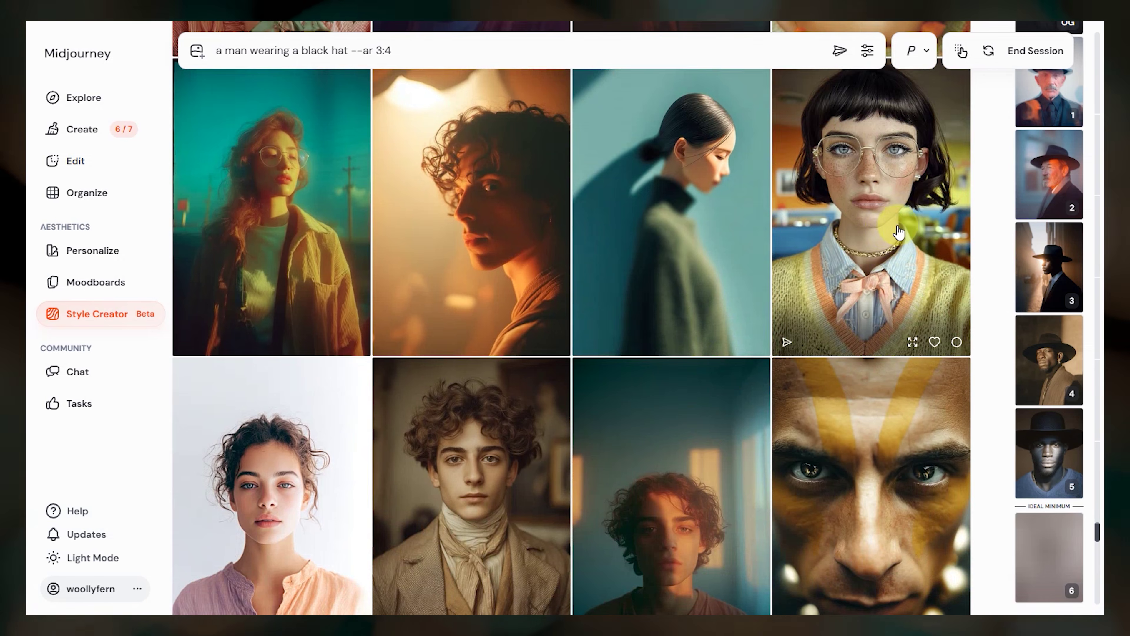
{"action": "scroll", "coordinate": [747, 298], "scroll_direction": "down", "scroll_amount": 4}
{"action": "left_click", "coordinate": [518, 361]}
{"action": "left_click", "coordinate": [583, 370]}
{"action": "scroll", "coordinate": [643, 374], "scroll_direction": "down", "scroll_amount": 3}
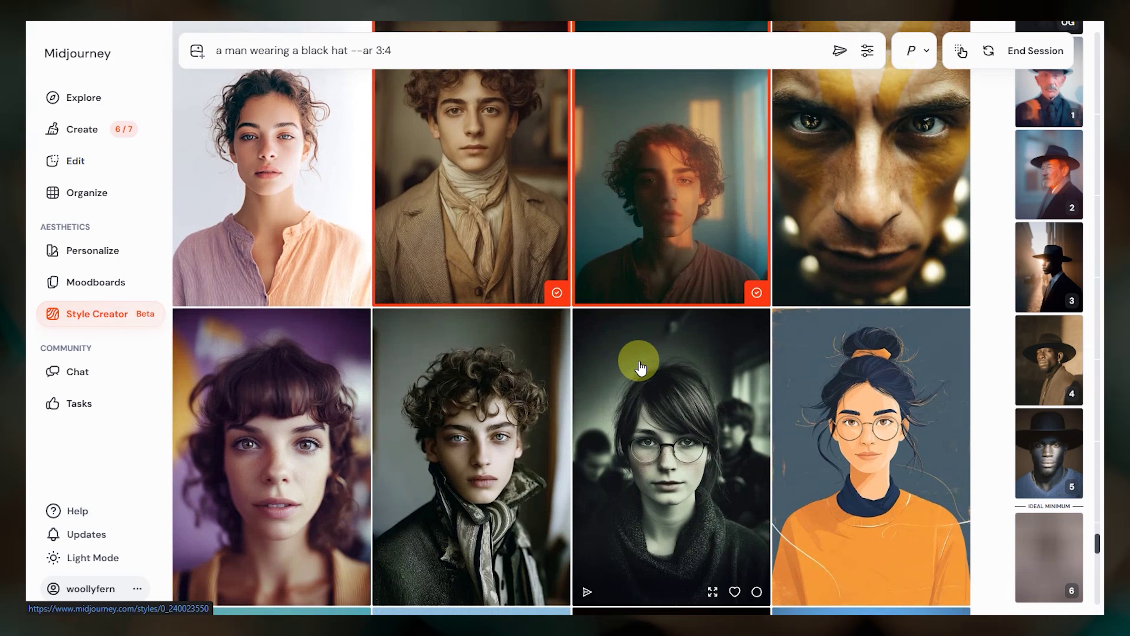
Add the portrait with blue sunglasses and teal leaves to the selected styles, and generate refinement 7
{"action": "scroll", "coordinate": [641, 367], "scroll_direction": "down", "scroll_amount": 10}
{"action": "left_click", "coordinate": [332, 408]}
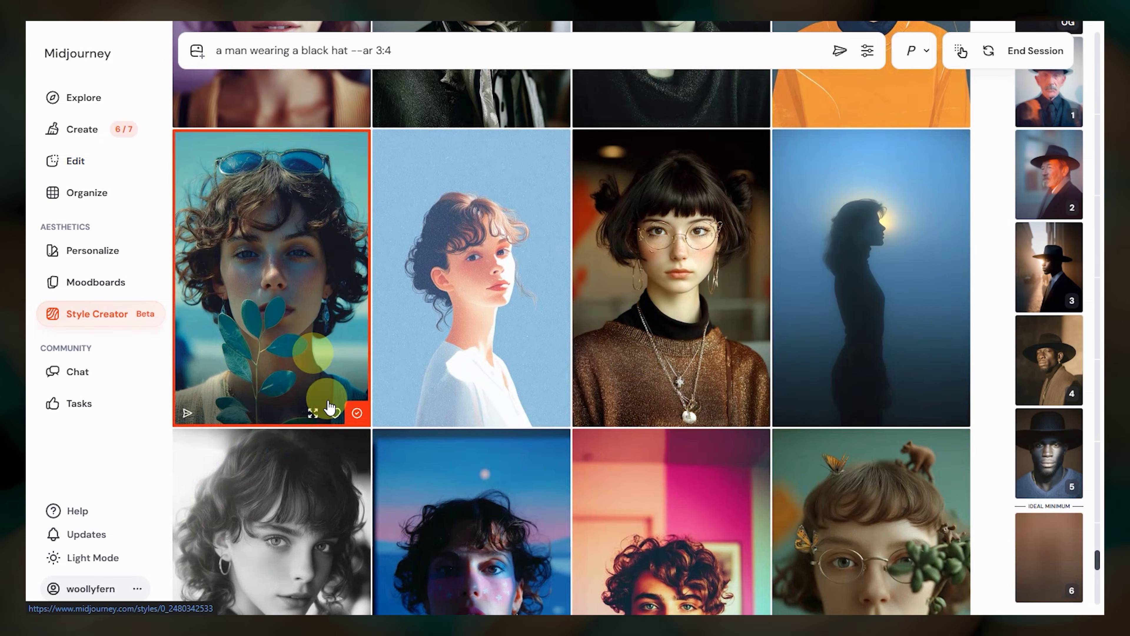
{"action": "scroll", "coordinate": [847, 339], "scroll_direction": "down", "scroll_amount": 3}
{"action": "scroll", "coordinate": [854, 350], "scroll_direction": "down", "scroll_amount": 4}
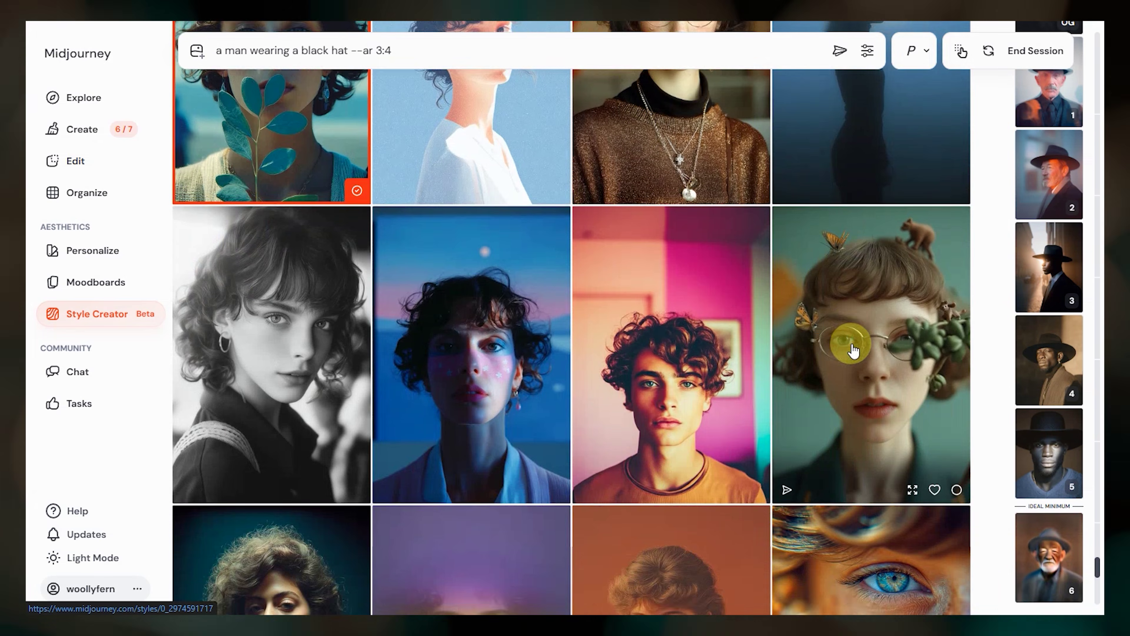
{"action": "scroll", "coordinate": [853, 351], "scroll_direction": "down", "scroll_amount": 1}
{"action": "left_click", "coordinate": [934, 459]}
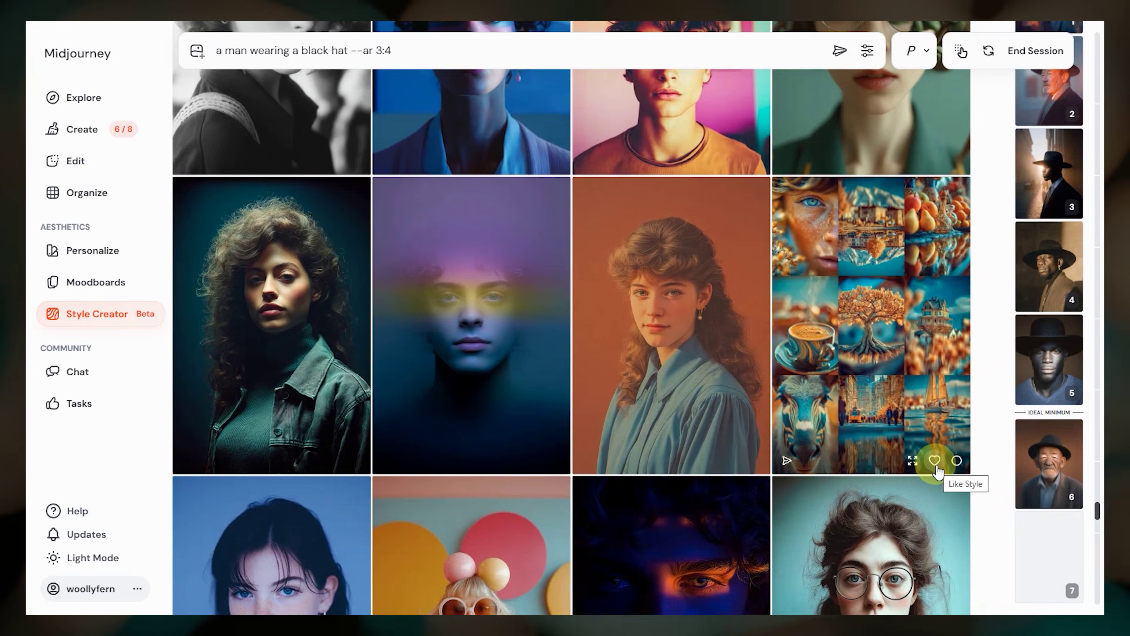
Look through the further rows of style images and generate refinement 8
{"action": "scroll", "coordinate": [822, 441], "scroll_direction": "down", "scroll_amount": 8}
{"action": "scroll", "coordinate": [825, 441], "scroll_direction": "up", "scroll_amount": 3}
{"action": "mouse_move", "coordinate": [326, 427]}
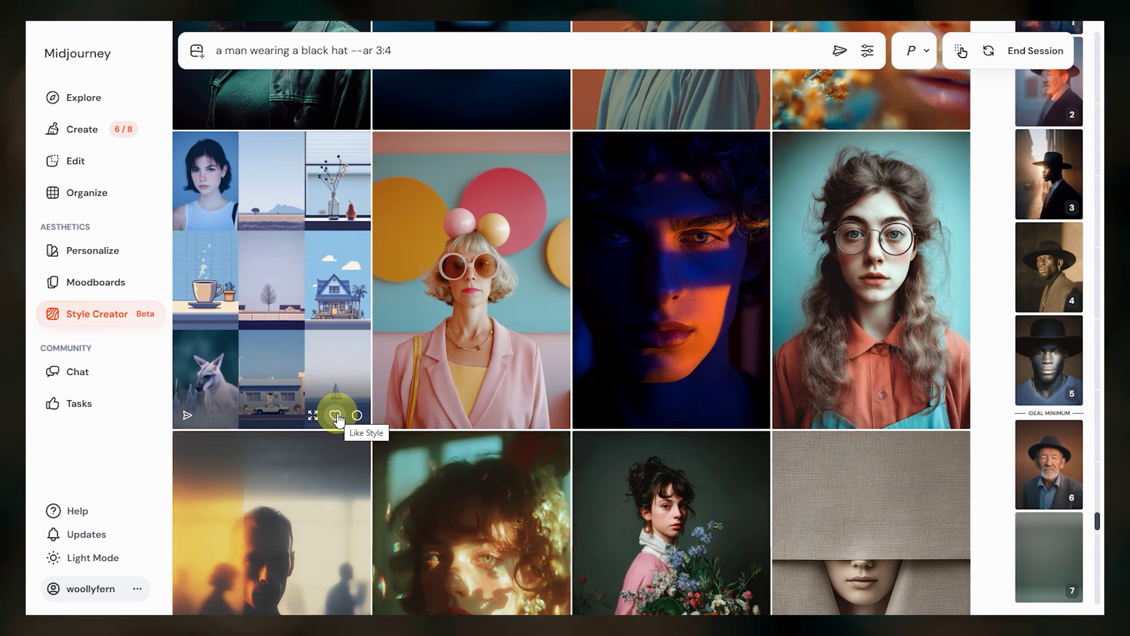
{"action": "left_click", "coordinate": [337, 418]}
{"action": "scroll", "coordinate": [517, 373], "scroll_direction": "down", "scroll_amount": 3}
{"action": "scroll", "coordinate": [538, 372], "scroll_direction": "down", "scroll_amount": 4}
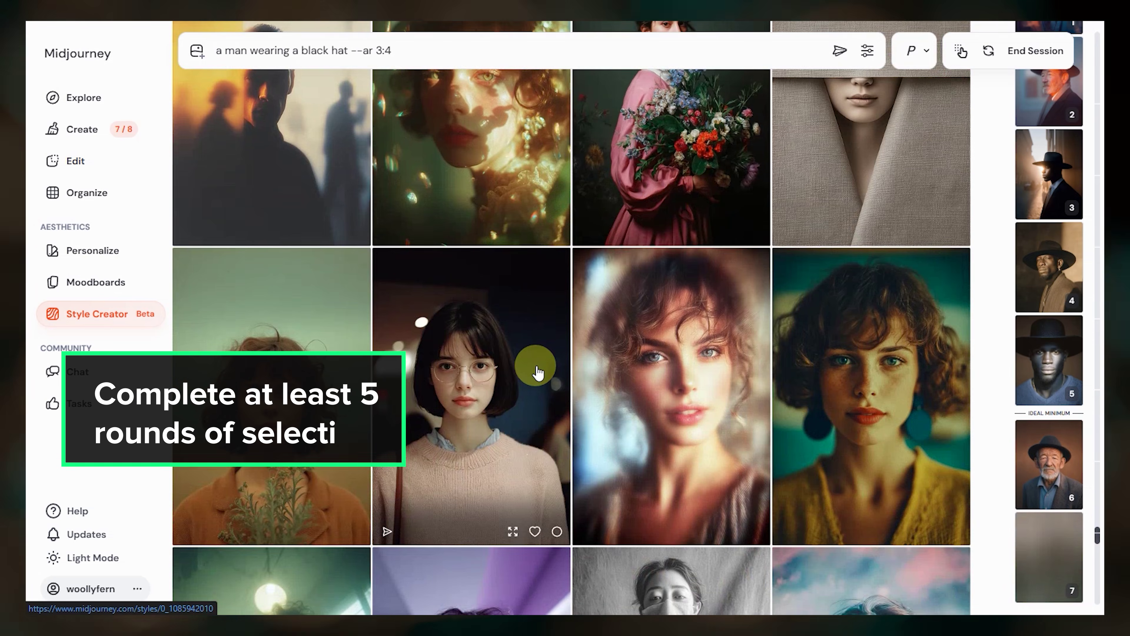
{"action": "scroll", "coordinate": [528, 374], "scroll_direction": "down", "scroll_amount": 4}
{"action": "scroll", "coordinate": [516, 374], "scroll_direction": "down", "scroll_amount": 4}
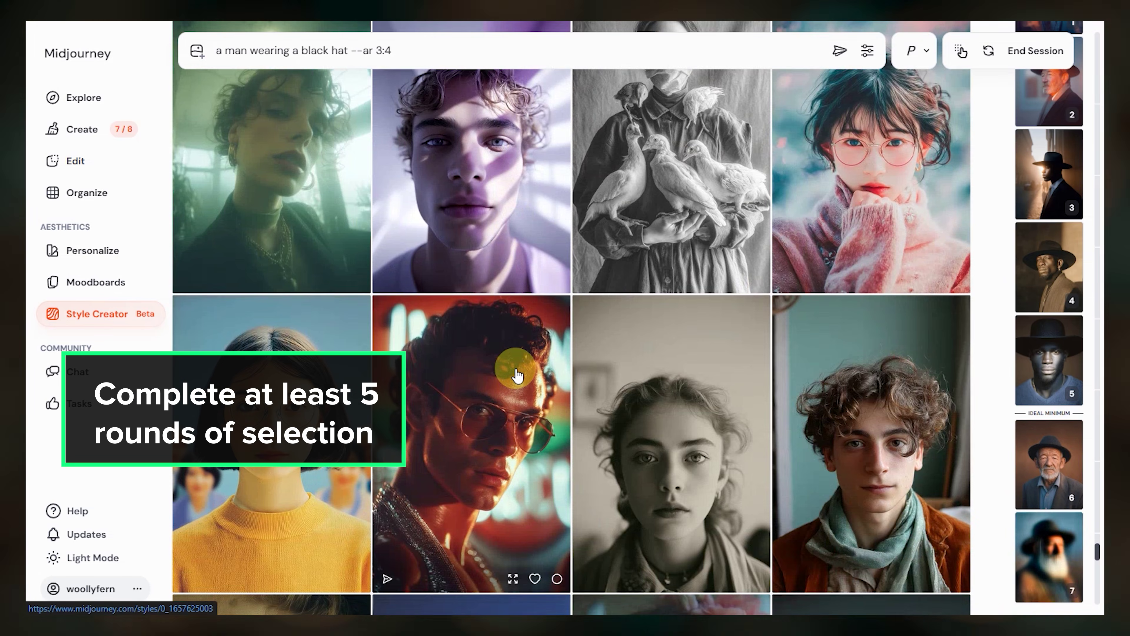
{"action": "scroll", "coordinate": [516, 374], "scroll_direction": "down", "scroll_amount": 4}
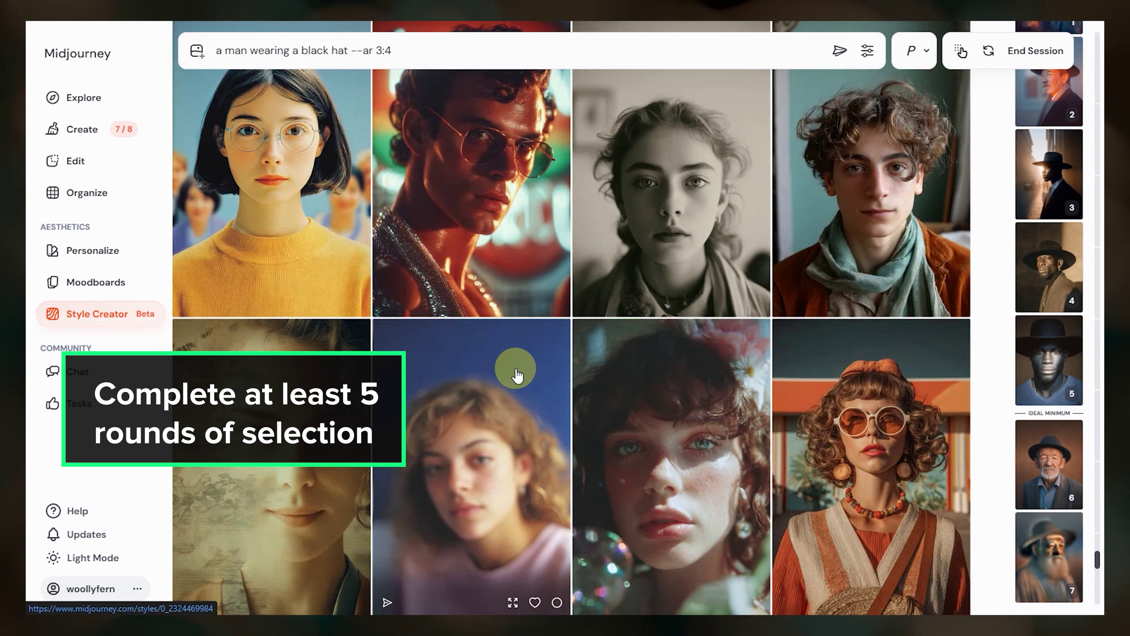
{"action": "scroll", "coordinate": [516, 374], "scroll_direction": "down", "scroll_amount": 4}
{"action": "scroll", "coordinate": [516, 374], "scroll_direction": "down", "scroll_amount": 4}
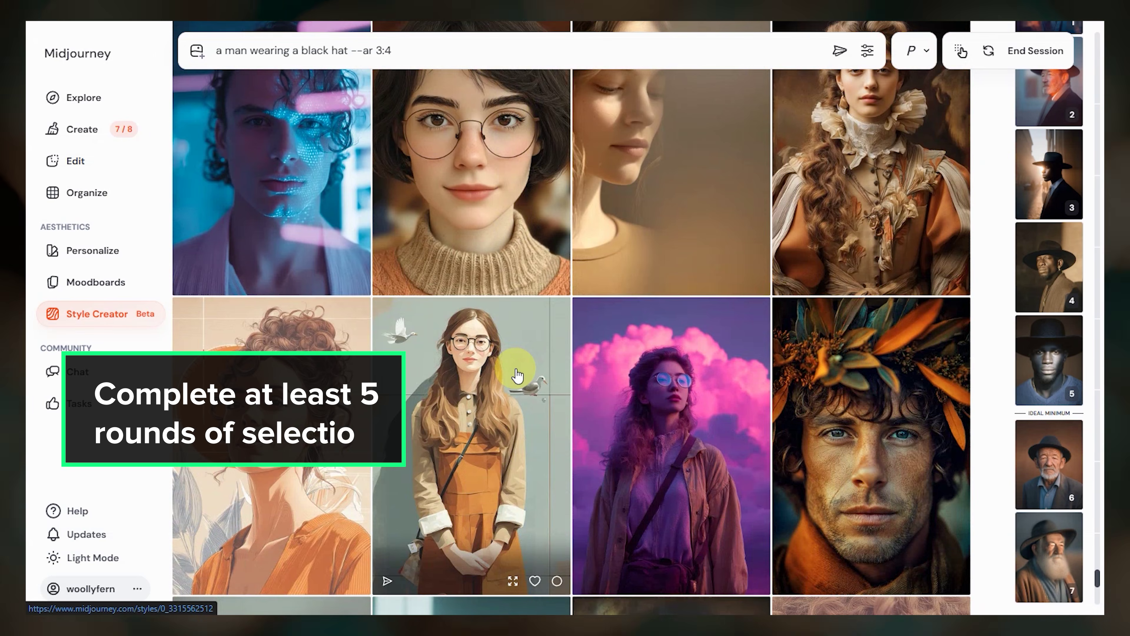
{"action": "scroll", "coordinate": [516, 374], "scroll_direction": "down", "scroll_amount": 5}
{"action": "scroll", "coordinate": [516, 374], "scroll_direction": "down", "scroll_amount": 5}
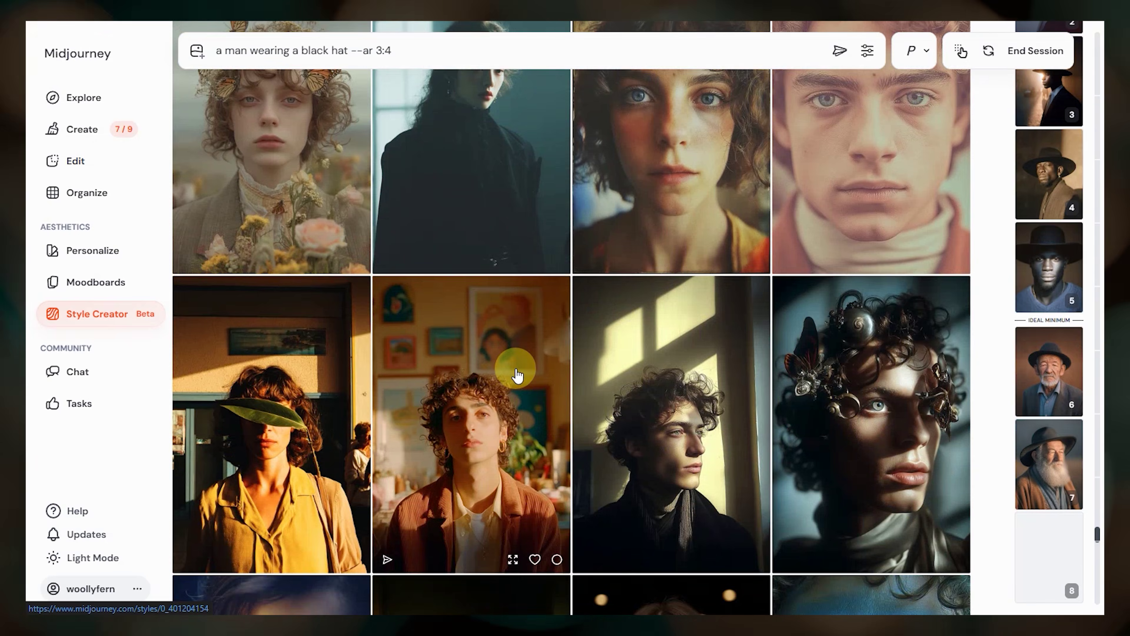
{"action": "scroll", "coordinate": [517, 374], "scroll_direction": "down", "scroll_amount": 5}
{"action": "scroll", "coordinate": [517, 374], "scroll_direction": "down", "scroll_amount": 5}
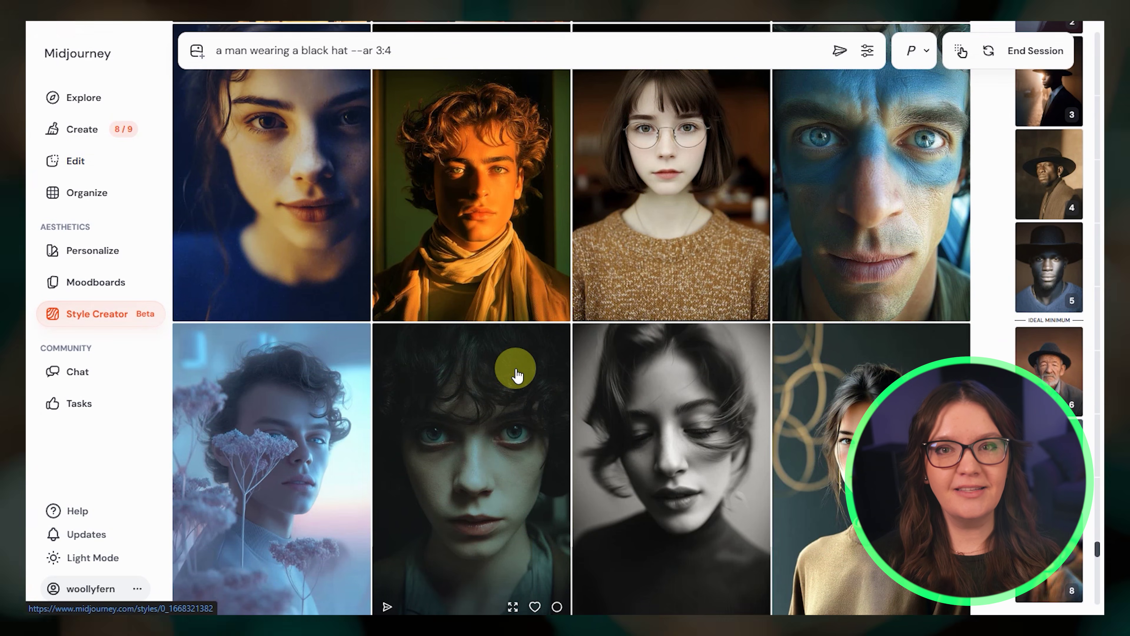
Open the created images and go back to the original, unstyled black hat result
{"action": "left_click", "coordinate": [129, 133]}
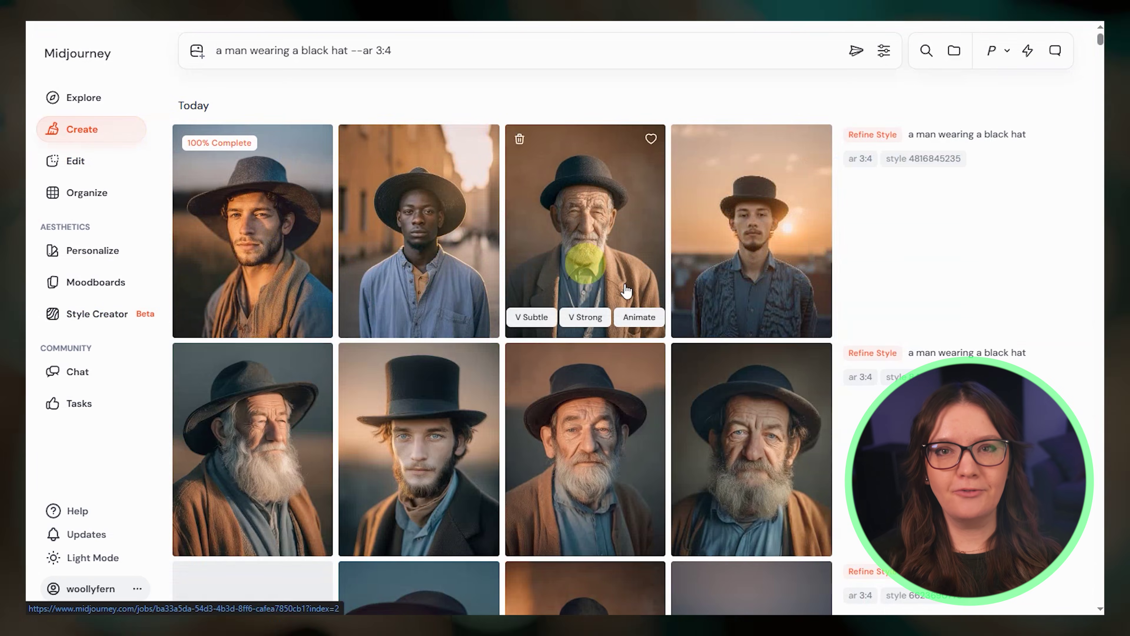
{"action": "scroll", "coordinate": [820, 366], "scroll_direction": "down", "scroll_amount": 10}
{"action": "scroll", "coordinate": [939, 393], "scroll_direction": "down", "scroll_amount": 15}
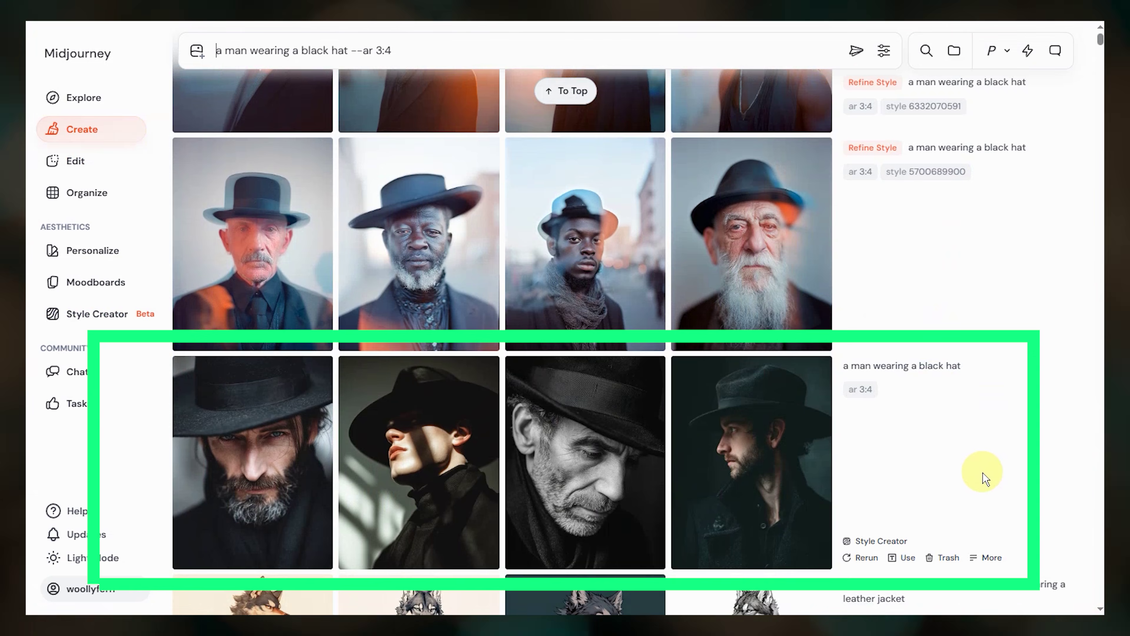
{"action": "scroll", "coordinate": [985, 479], "scroll_direction": "up", "scroll_amount": 5}
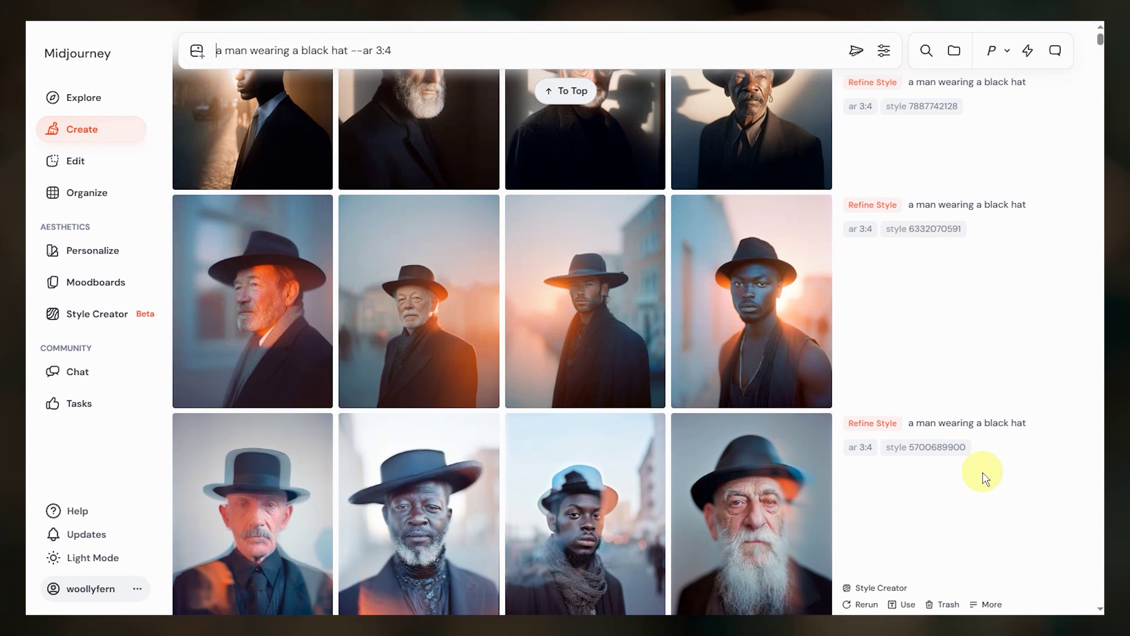
{"action": "scroll", "coordinate": [989, 493], "scroll_direction": "up", "scroll_amount": 3}
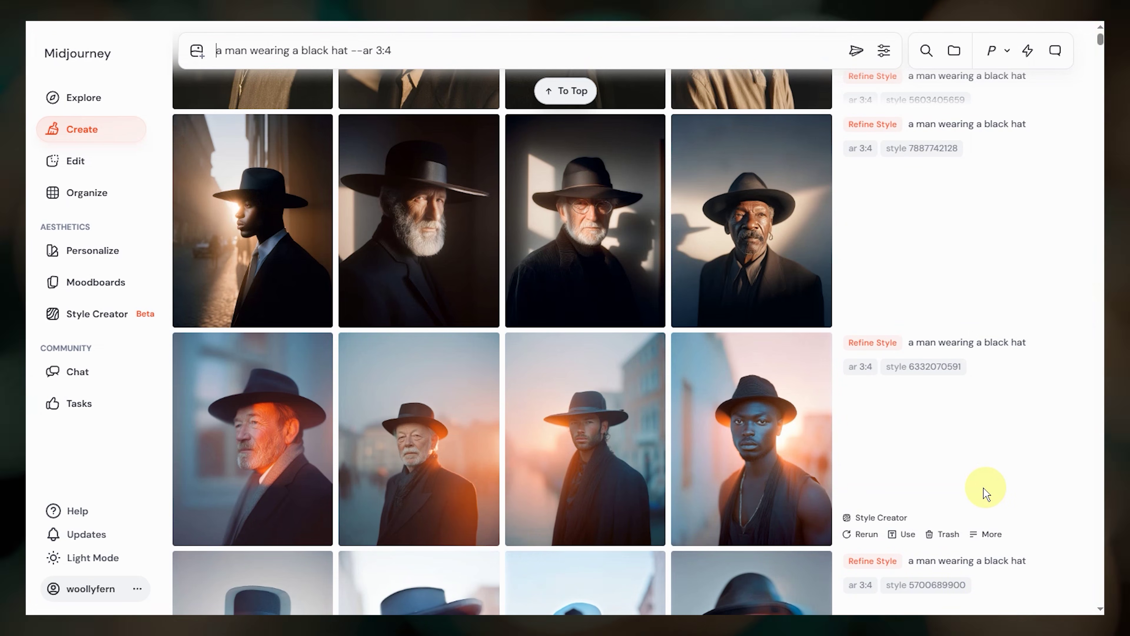
{"action": "scroll", "coordinate": [986, 493], "scroll_direction": "up", "scroll_amount": 9}
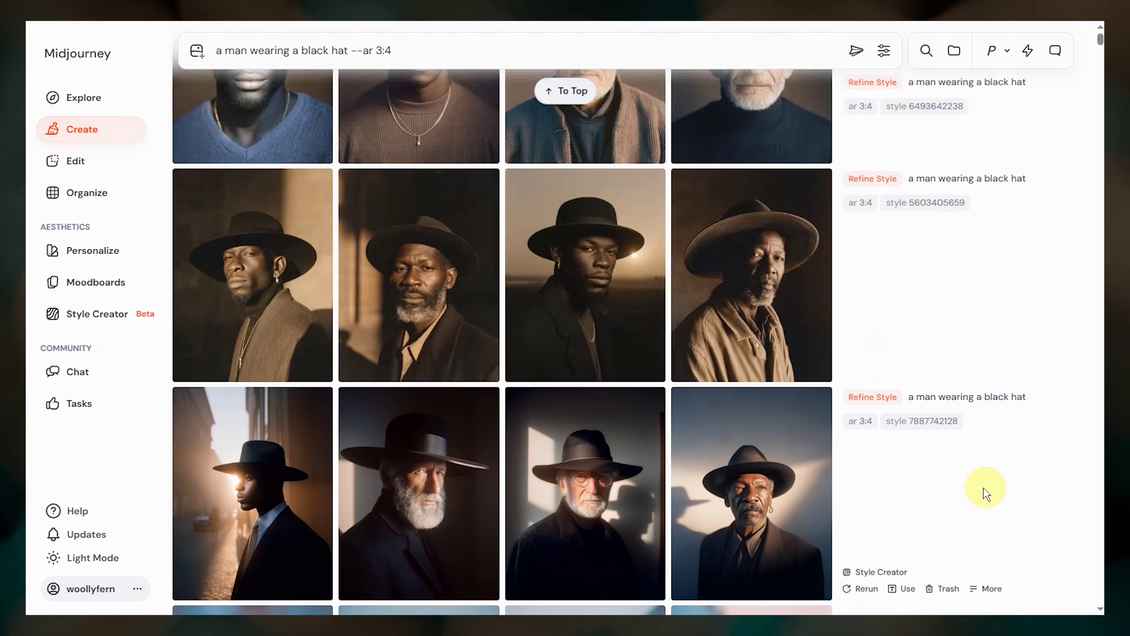
{"action": "scroll", "coordinate": [986, 494], "scroll_direction": "up", "scroll_amount": 6}
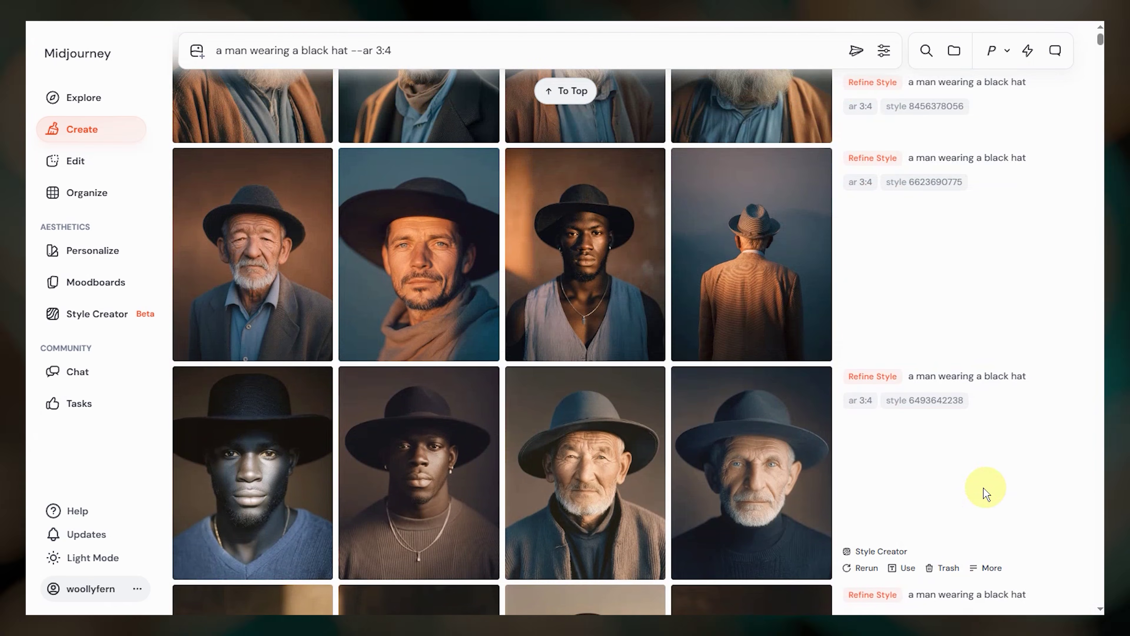
{"action": "scroll", "coordinate": [985, 493], "scroll_direction": "up", "scroll_amount": 5}
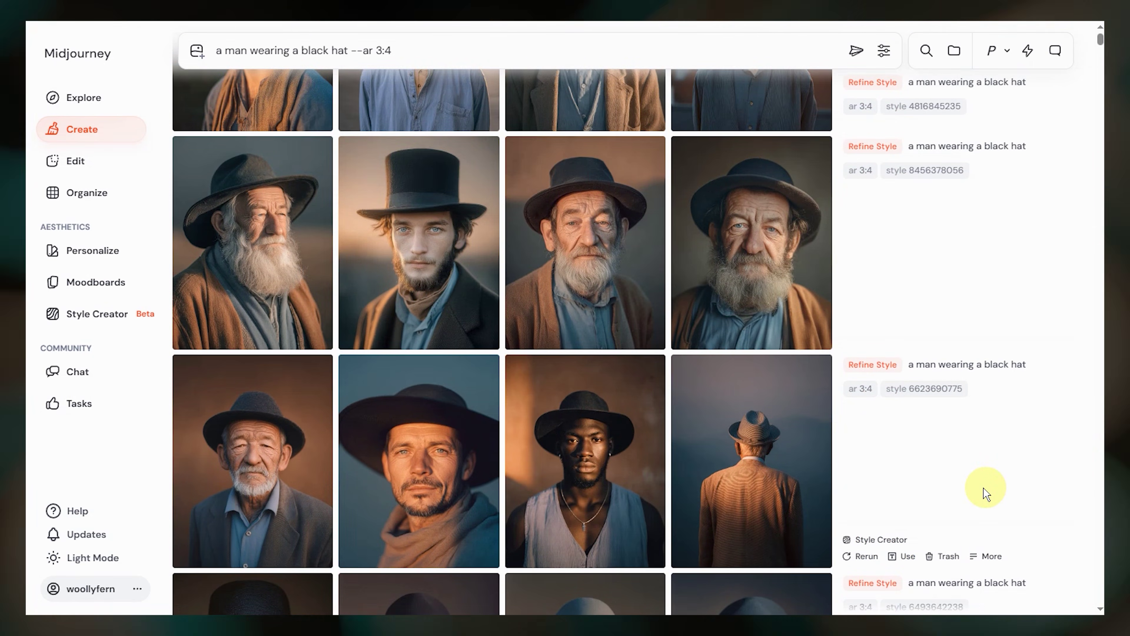
{"action": "scroll", "coordinate": [985, 494], "scroll_direction": "up", "scroll_amount": 2}
{"action": "scroll", "coordinate": [986, 494], "scroll_direction": "up", "scroll_amount": 2}
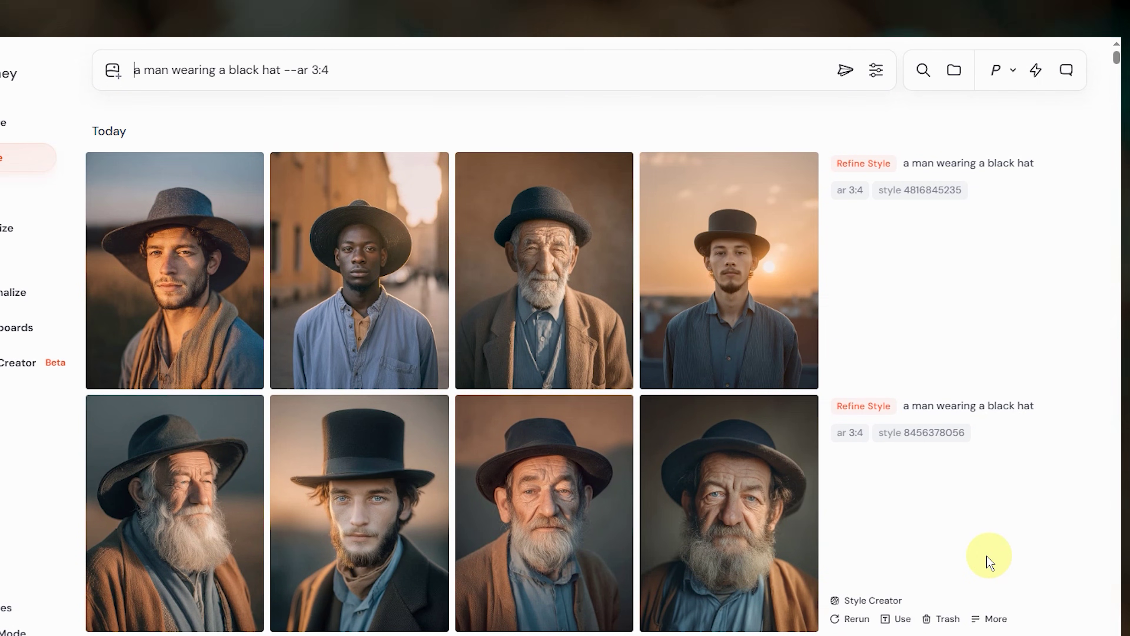
{"action": "left_click", "coordinate": [946, 190]}
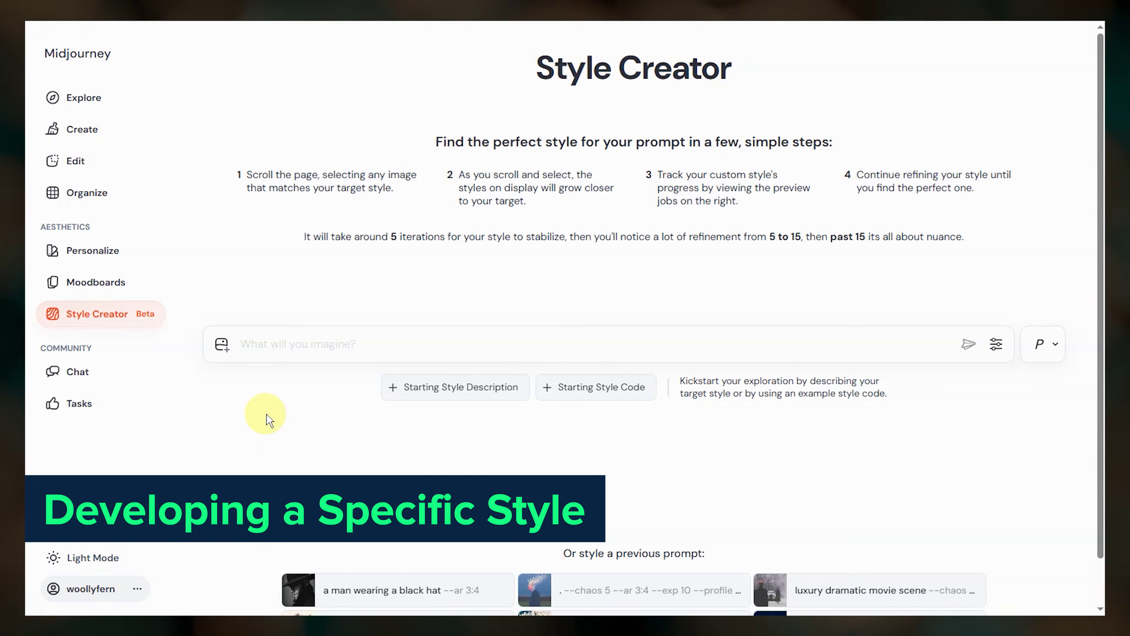
Start a Style Creator session for the prompt "a cat" with the starting style description "black and white cartoon"
{"action": "left_click", "coordinate": [275, 343]}
{"action": "type", "text": "a "}
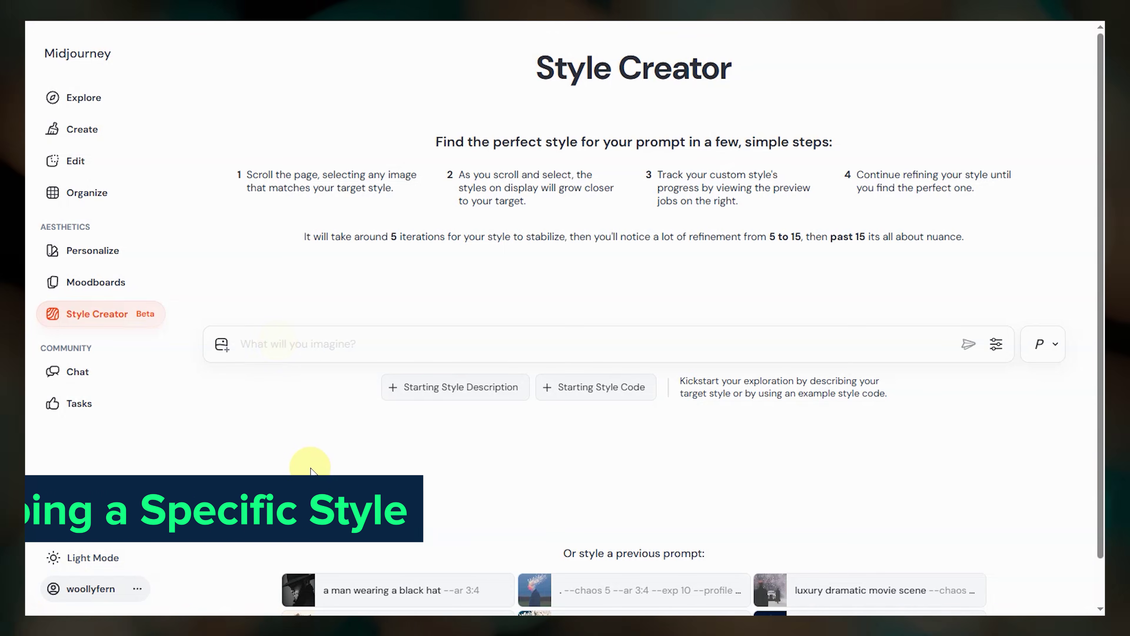
{"action": "type", "text": "cat"}
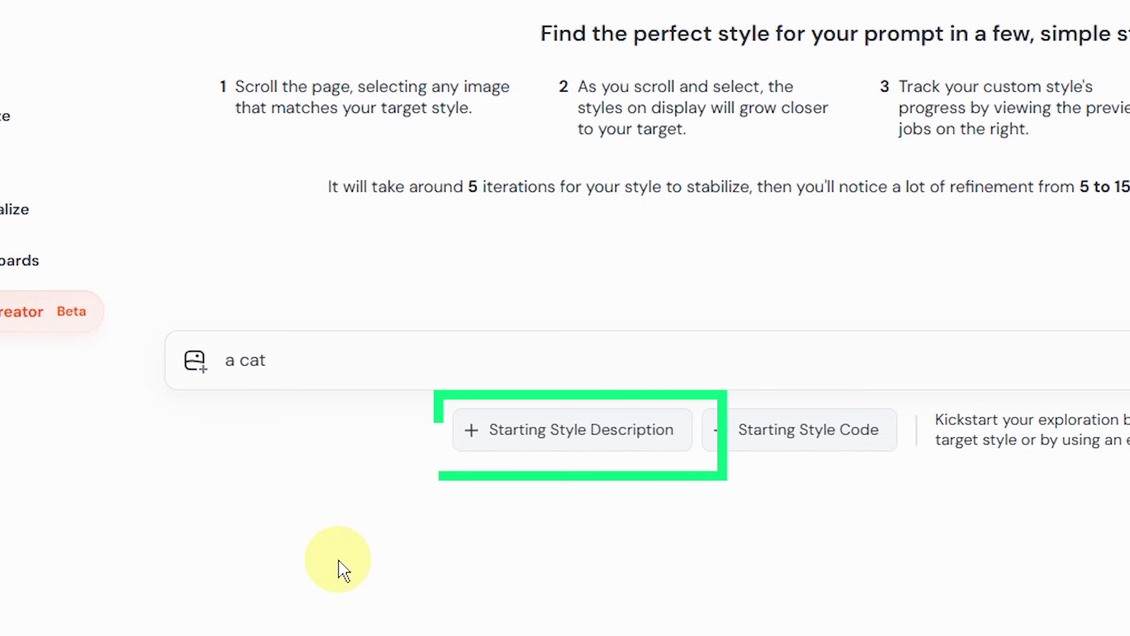
{"action": "left_click", "coordinate": [537, 455]}
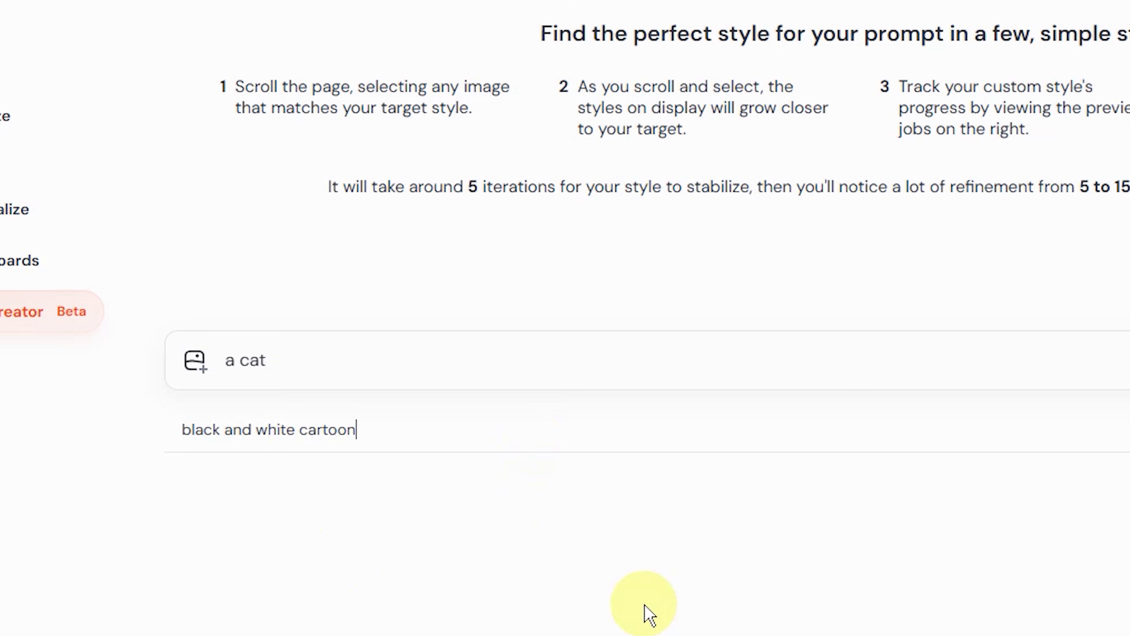
{"action": "key", "text": "Return"}
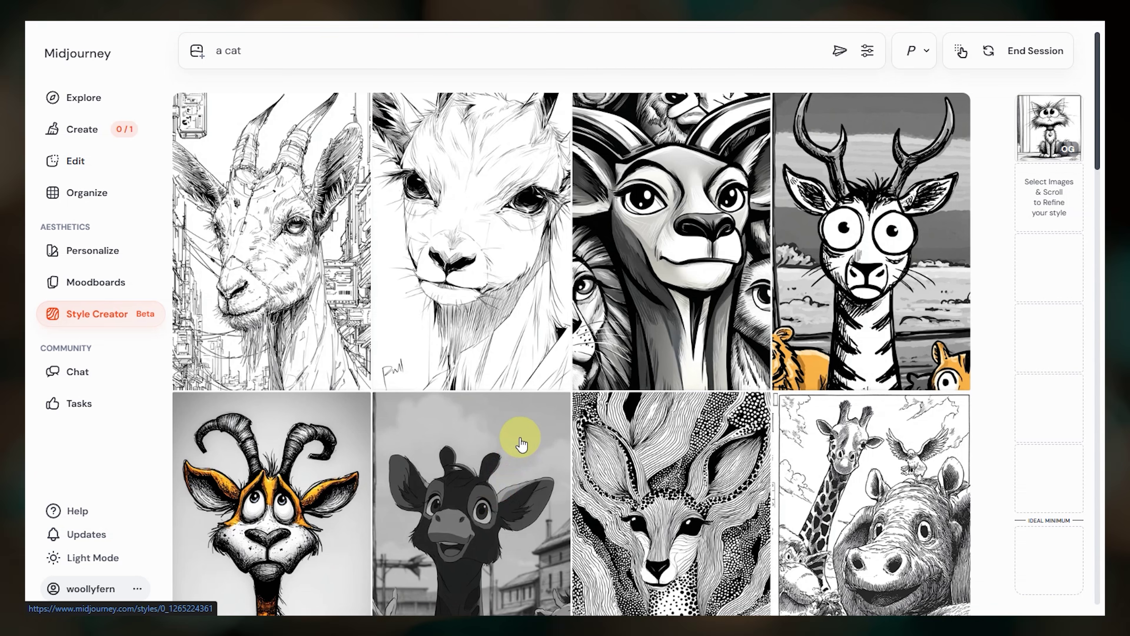
Select the line-sketched goat close-up and the spotted folk-art deer among the style images and generate refinement 1
{"action": "scroll", "coordinate": [521, 445], "scroll_direction": "down", "scroll_amount": 5}
{"action": "scroll", "coordinate": [521, 445], "scroll_direction": "down", "scroll_amount": 2}
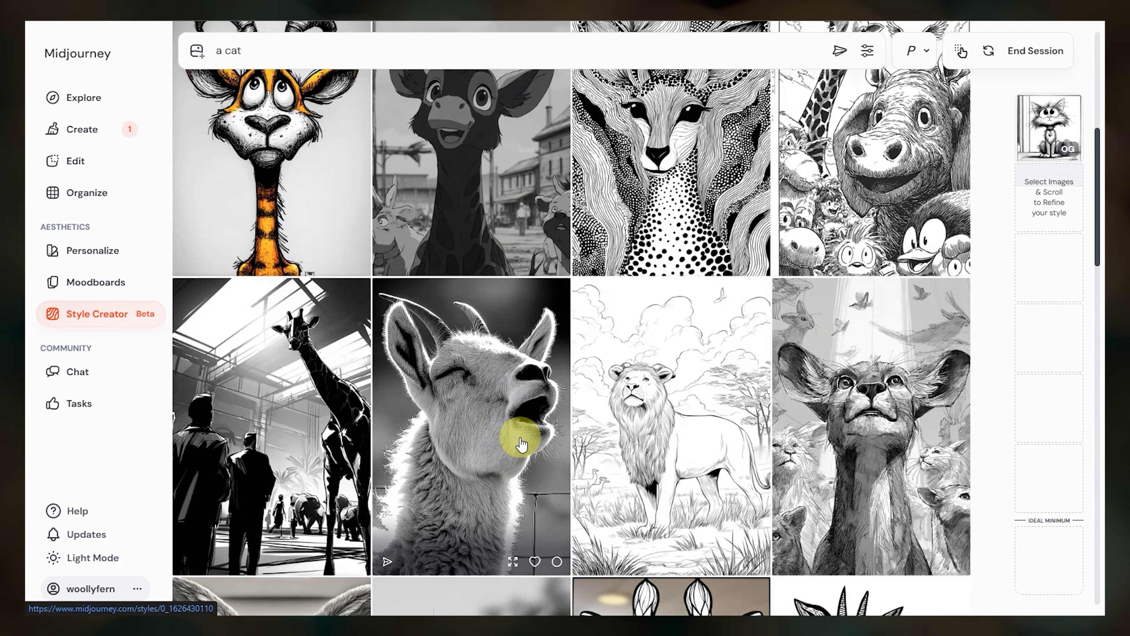
{"action": "scroll", "coordinate": [521, 443], "scroll_direction": "down", "scroll_amount": 6}
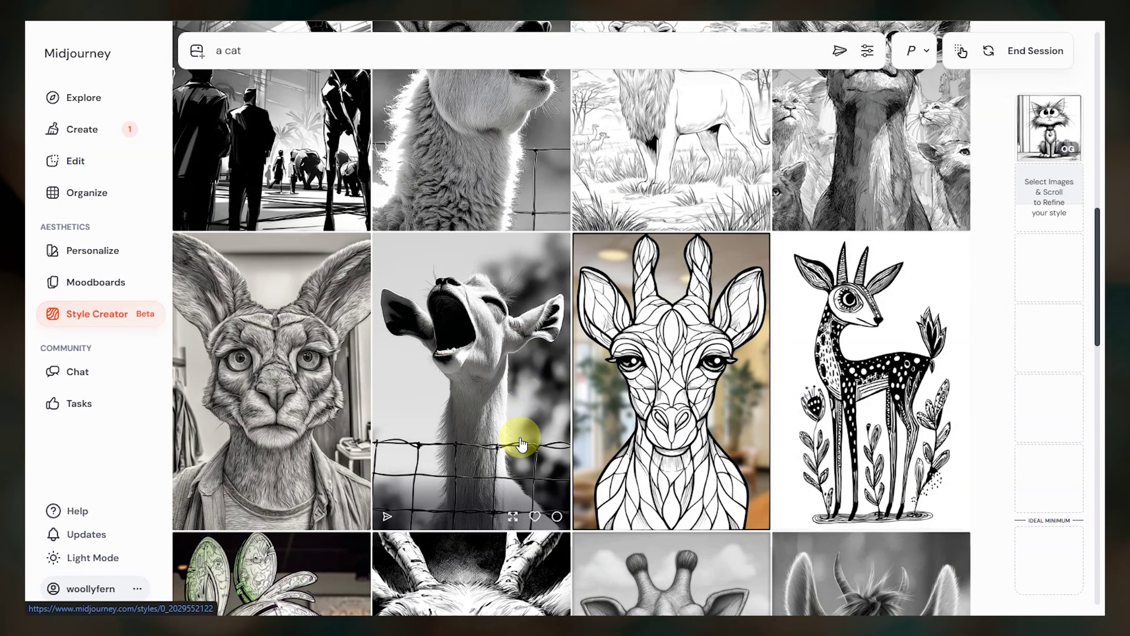
{"action": "scroll", "coordinate": [521, 443], "scroll_direction": "up", "scroll_amount": 15}
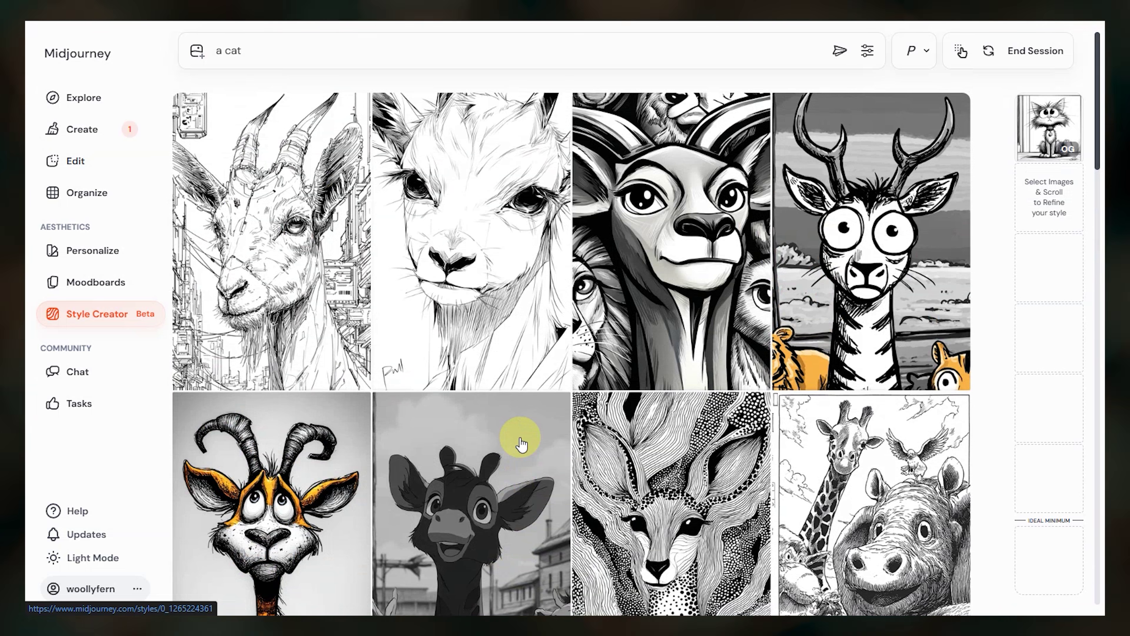
{"action": "mouse_move", "coordinate": [536, 379]}
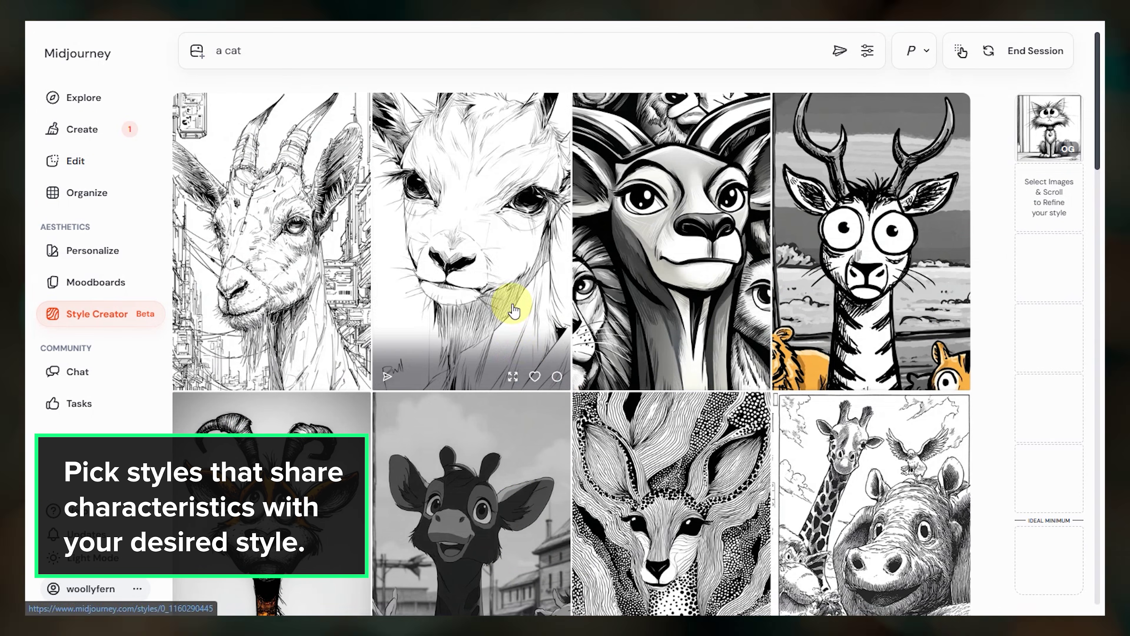
{"action": "mouse_move", "coordinate": [736, 381]}
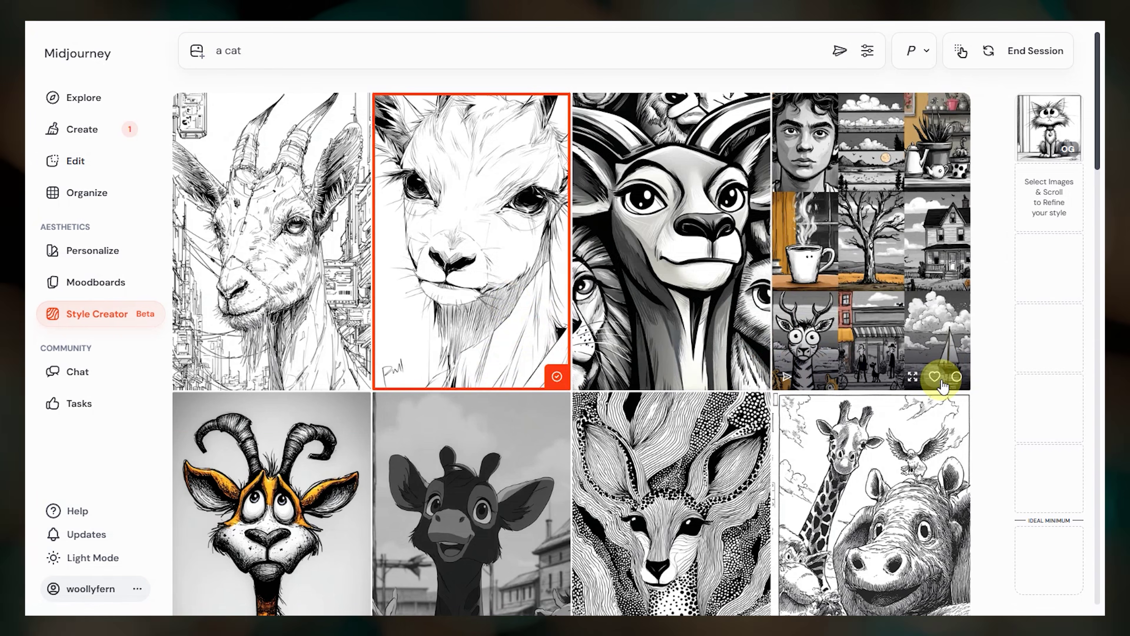
{"action": "scroll", "coordinate": [682, 447], "scroll_direction": "down", "scroll_amount": 10}
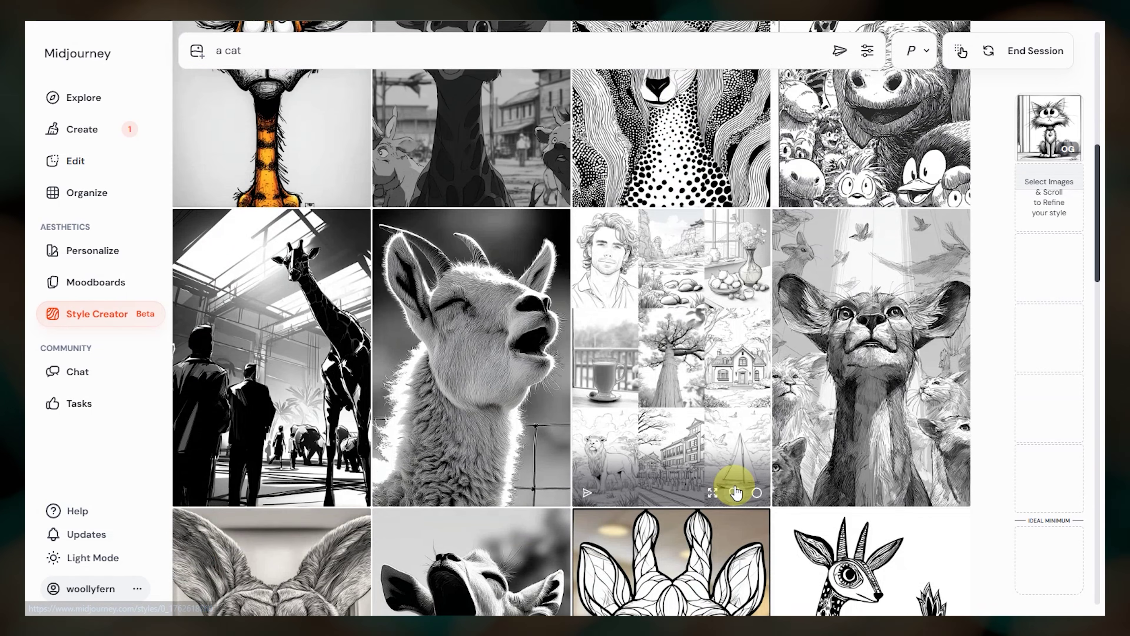
{"action": "scroll", "coordinate": [729, 467], "scroll_direction": "down", "scroll_amount": 6}
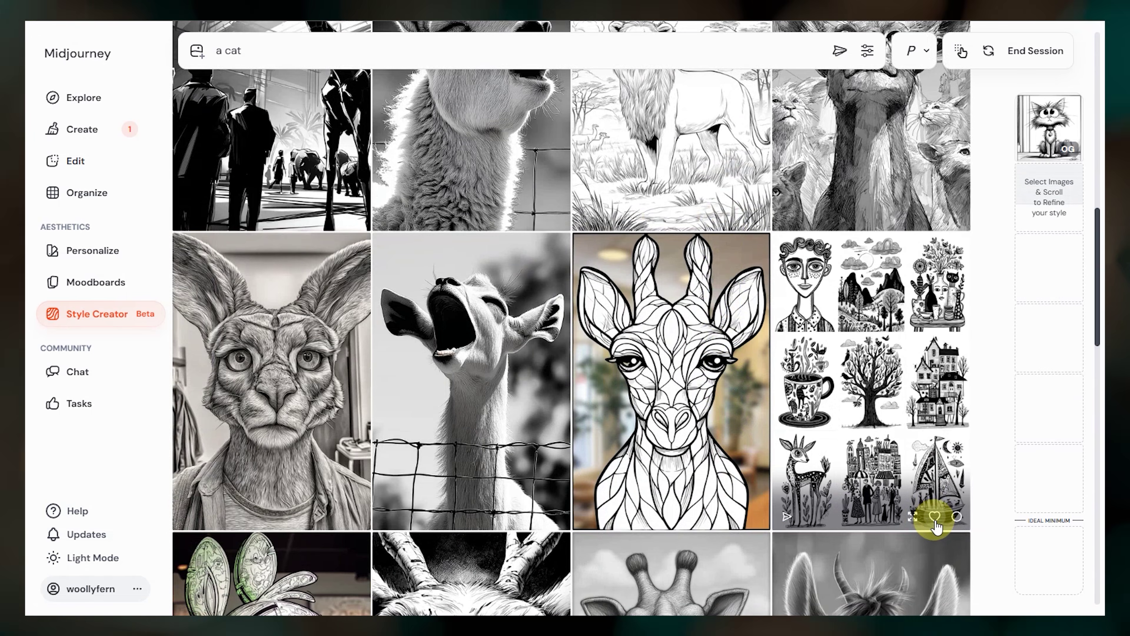
{"action": "left_click", "coordinate": [887, 421]}
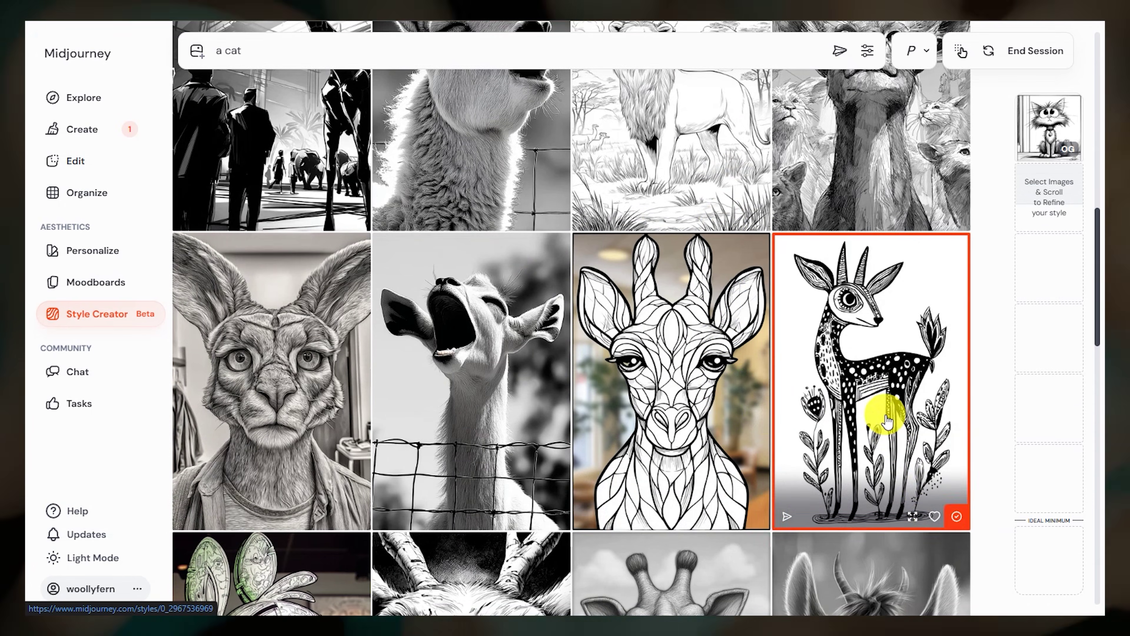
{"action": "scroll", "coordinate": [769, 416], "scroll_direction": "down", "scroll_amount": 8}
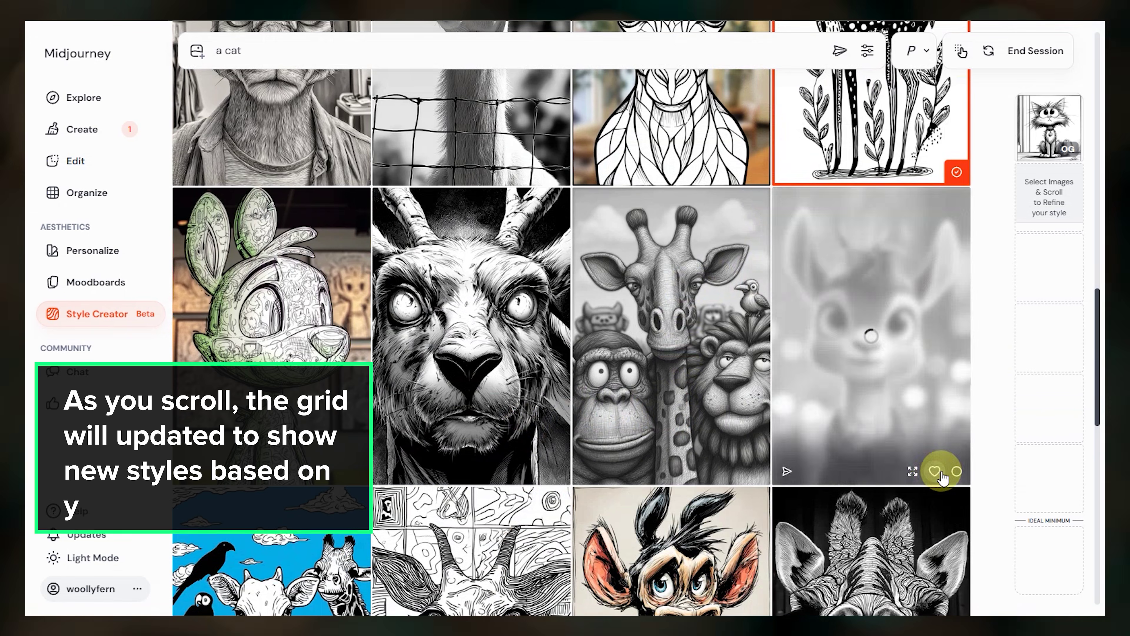
{"action": "scroll", "coordinate": [937, 467], "scroll_direction": "down", "scroll_amount": 6}
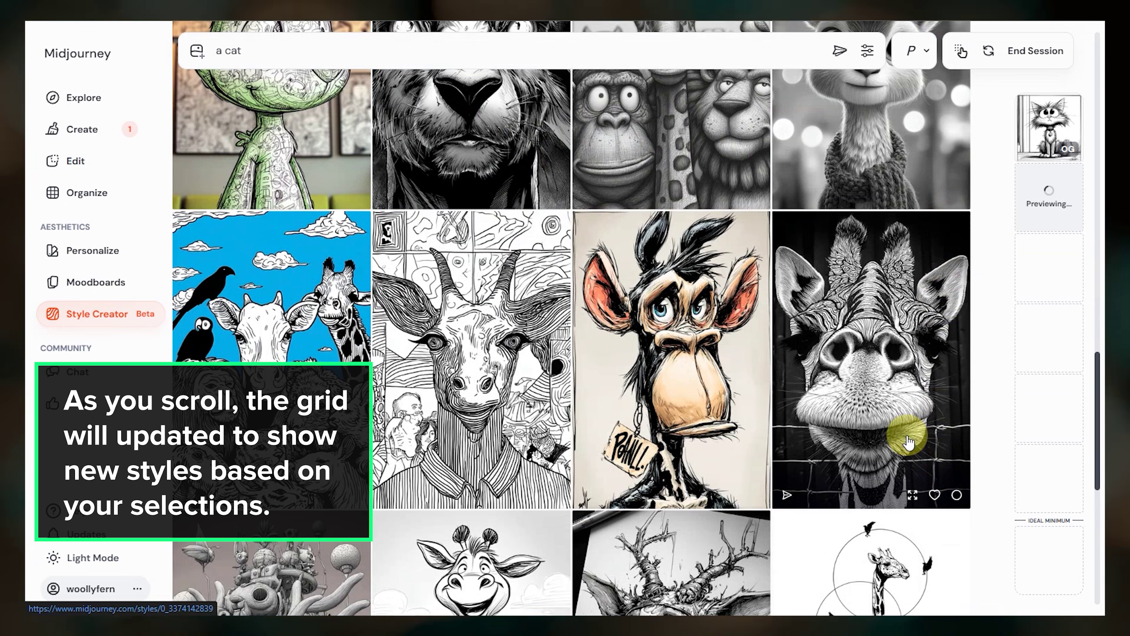
{"action": "scroll", "coordinate": [908, 441], "scroll_direction": "down", "scroll_amount": 6}
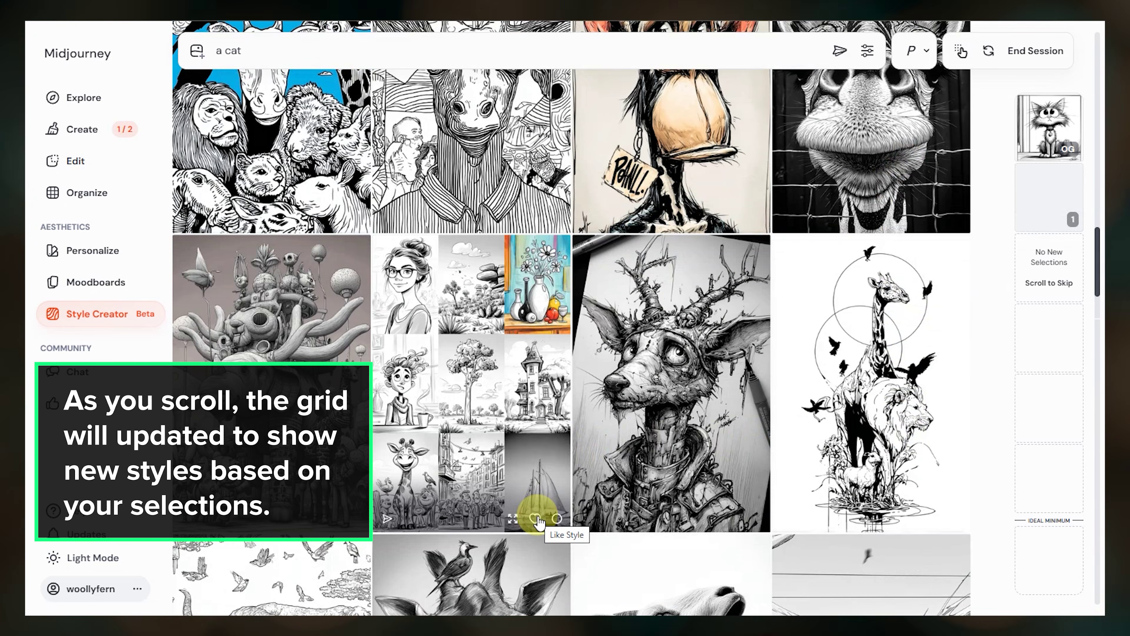
Select the smiling cartoon giraffe style and continue through the style images to generate refinement 2
{"action": "left_click", "coordinate": [535, 519]}
{"action": "scroll", "coordinate": [486, 465], "scroll_direction": "down", "scroll_amount": 4}
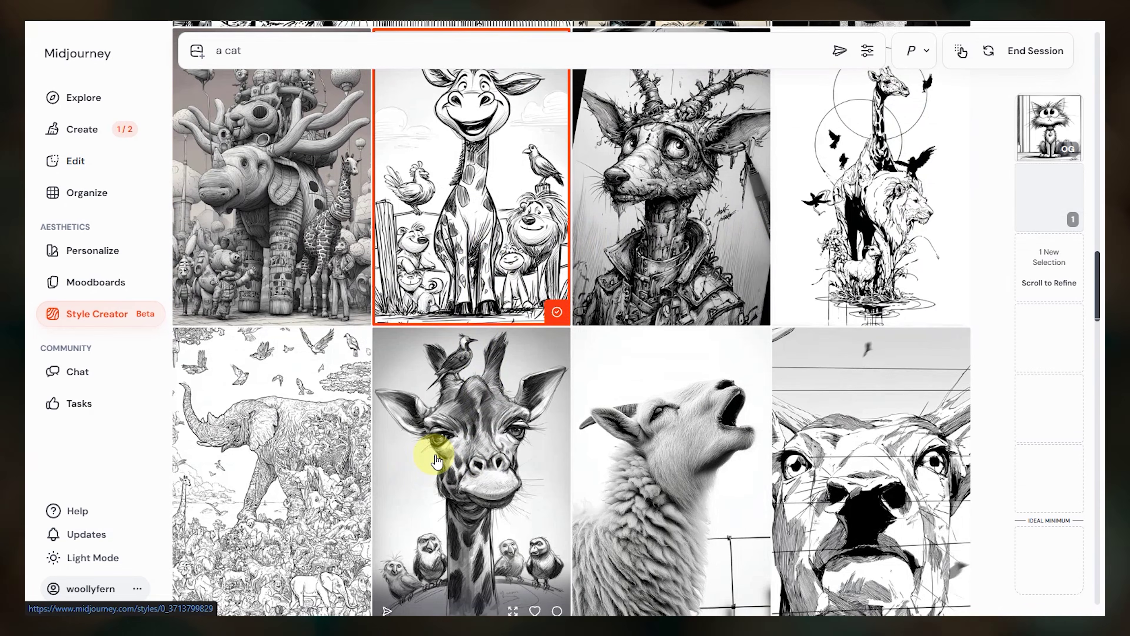
{"action": "scroll", "coordinate": [436, 461], "scroll_direction": "down", "scroll_amount": 15}
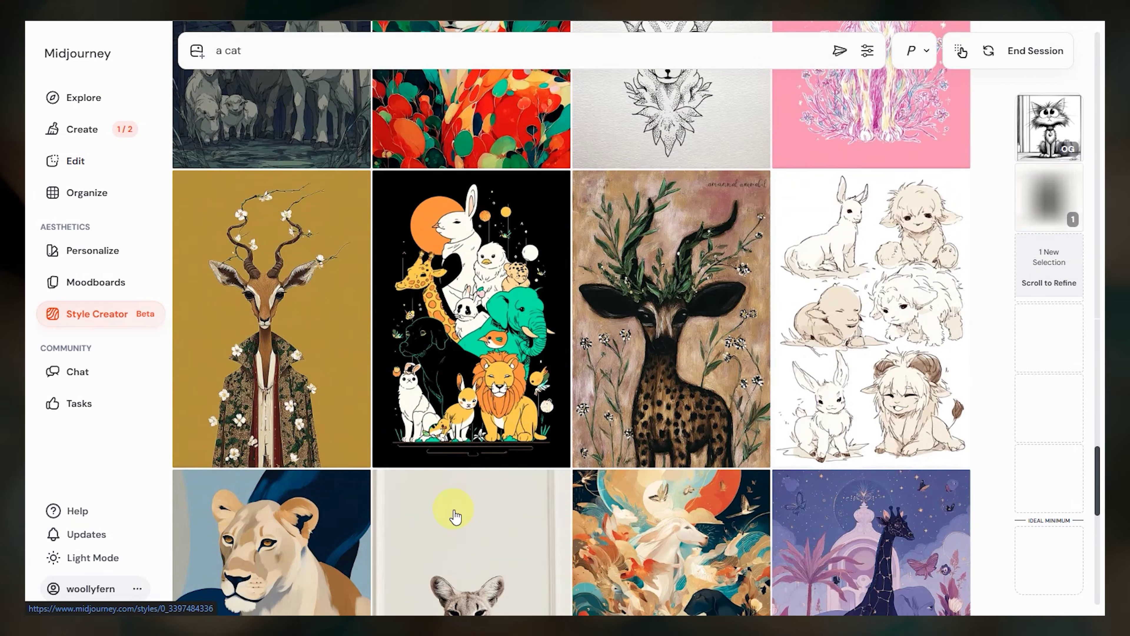
{"action": "scroll", "coordinate": [455, 516], "scroll_direction": "down", "scroll_amount": 15}
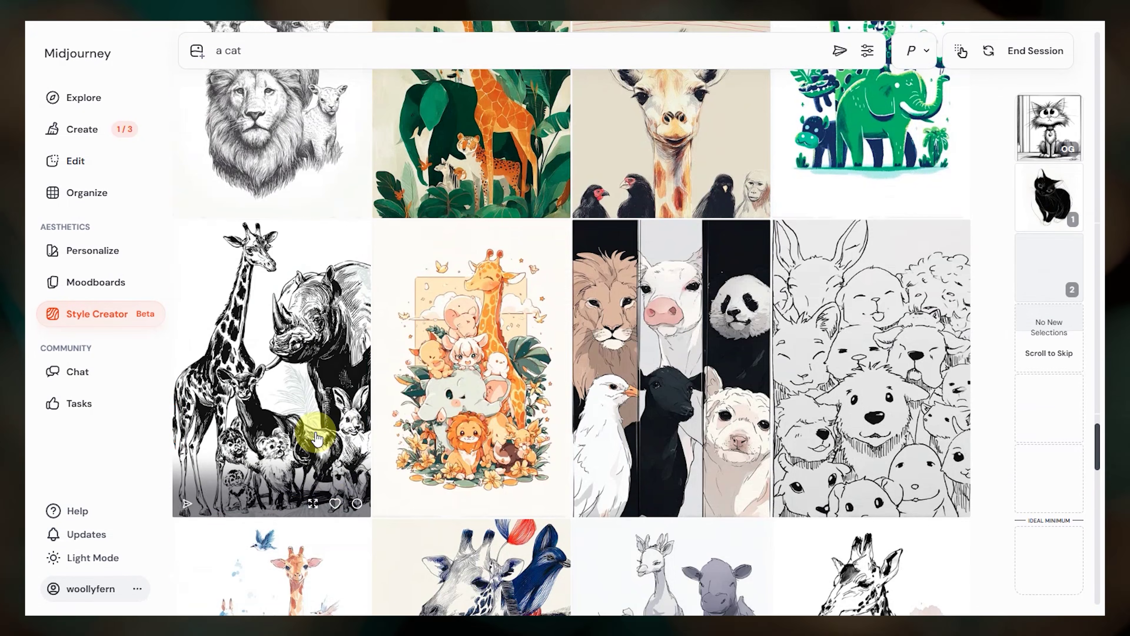
Select the inked giraffe and rhino group and the simple doodled animal group, and generate refinement 3
{"action": "left_click", "coordinate": [316, 439]}
{"action": "scroll", "coordinate": [489, 434], "scroll_direction": "down", "scroll_amount": 15}
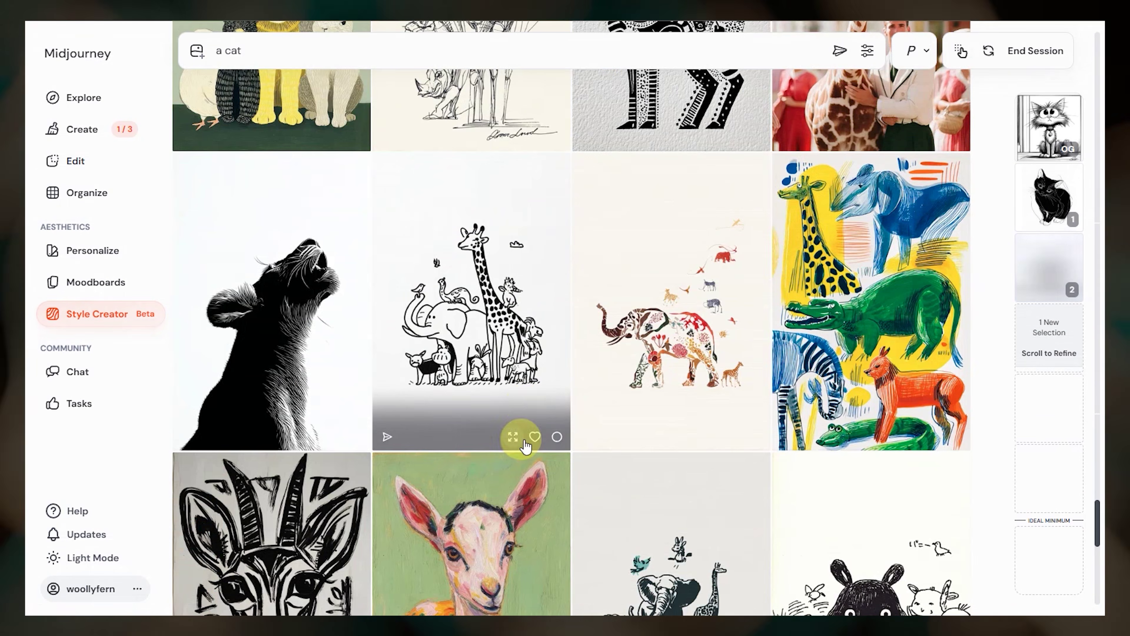
{"action": "left_click", "coordinate": [523, 405]}
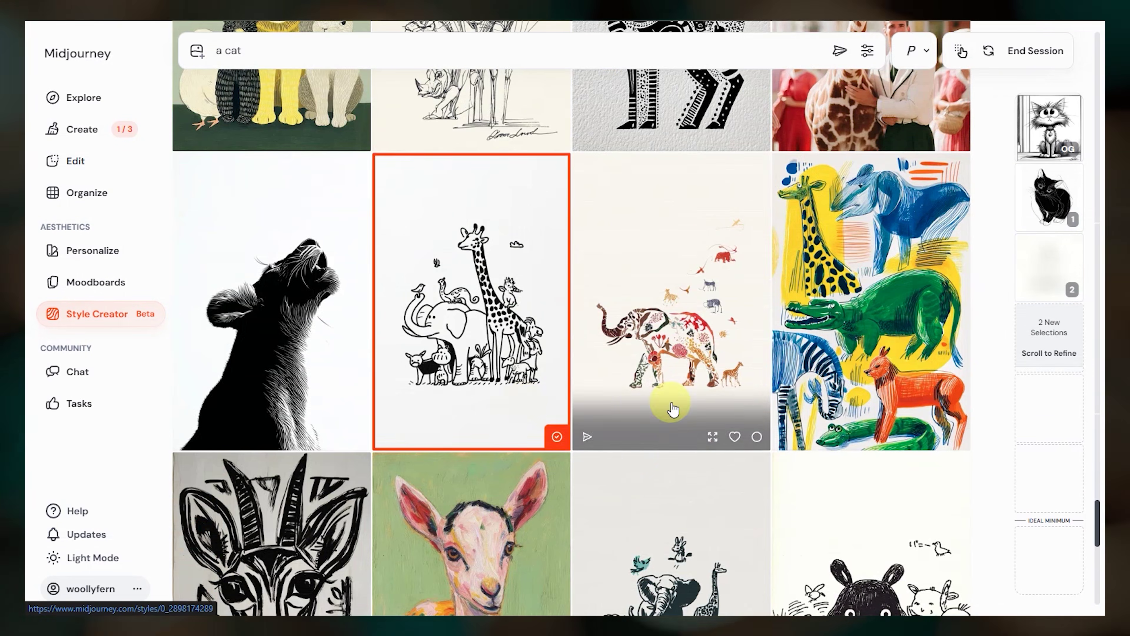
{"action": "scroll", "coordinate": [673, 408], "scroll_direction": "down", "scroll_amount": 5}
Select the black furry creature doodle and the delicate black ink sketch style, and generate refinement 4
{"action": "left_click", "coordinate": [883, 374]}
{"action": "scroll", "coordinate": [882, 374], "scroll_direction": "down", "scroll_amount": 6}
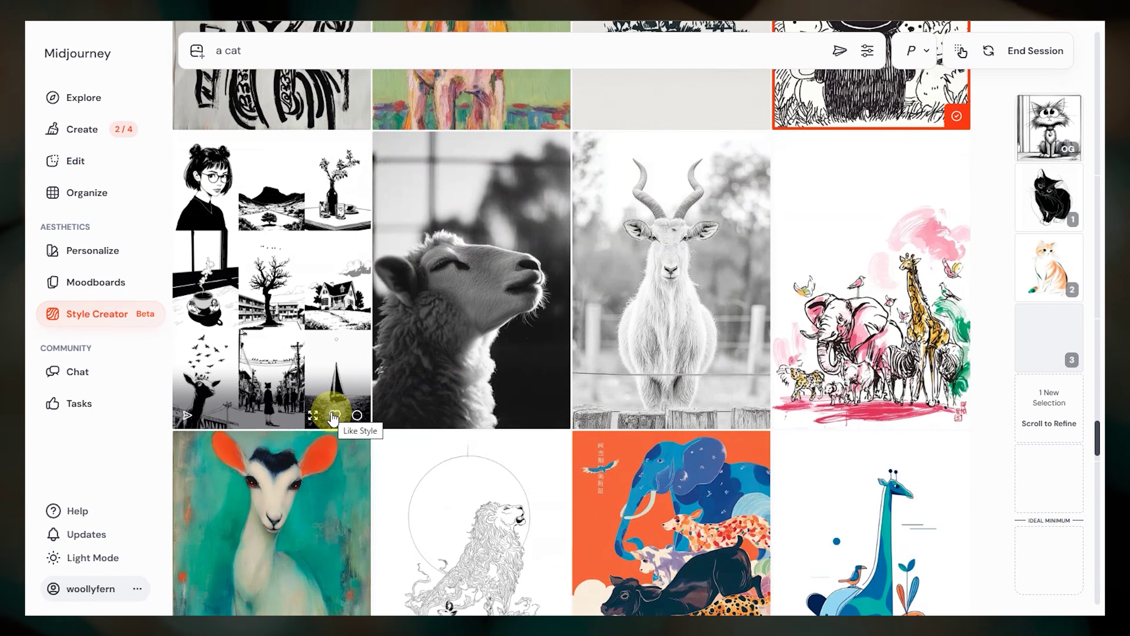
{"action": "scroll", "coordinate": [462, 378], "scroll_direction": "down", "scroll_amount": 10}
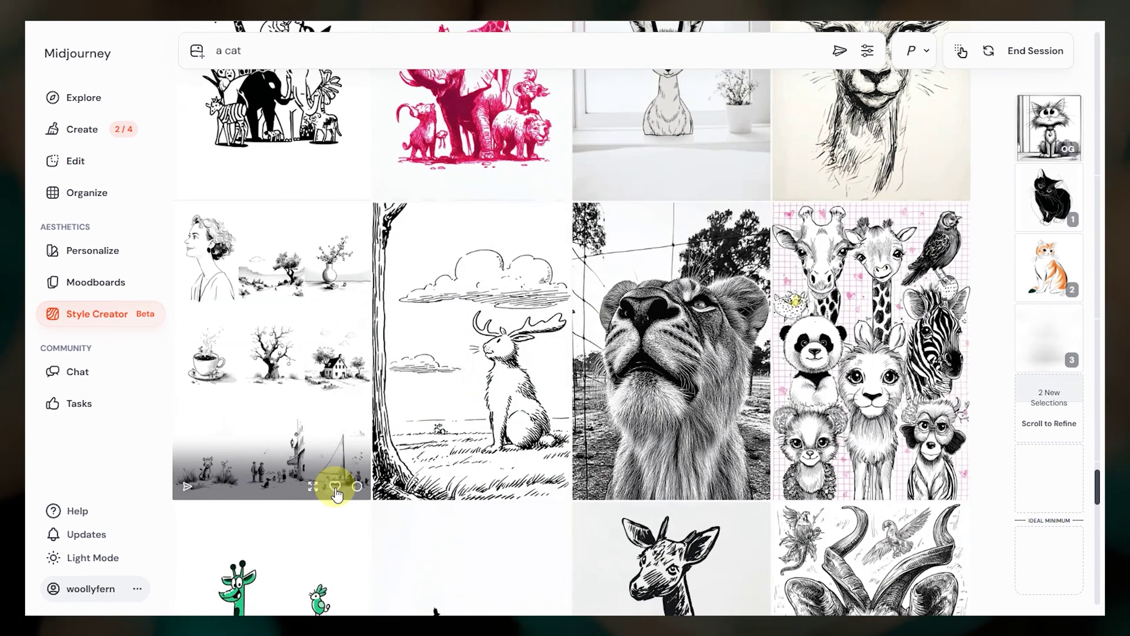
{"action": "left_click", "coordinate": [308, 399]}
{"action": "scroll", "coordinate": [534, 471], "scroll_direction": "down", "scroll_amount": 20}
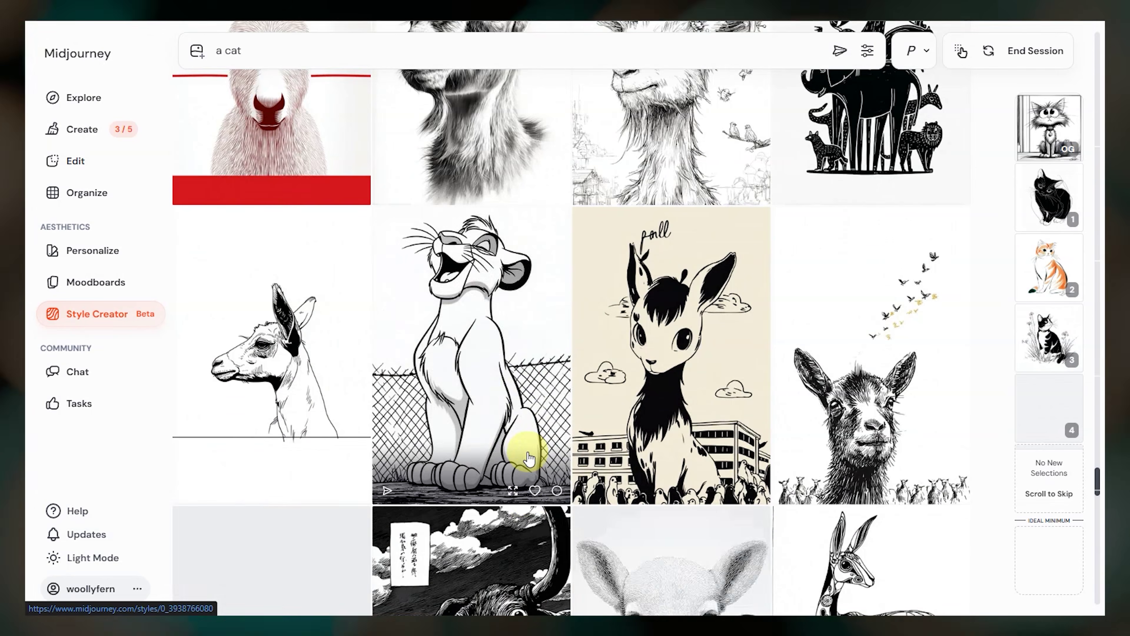
Select the laughing cartoon lion by the fence and one more black and white style for refinement 5
{"action": "left_click", "coordinate": [534, 490]}
{"action": "scroll", "coordinate": [512, 442], "scroll_direction": "down", "scroll_amount": 10}
{"action": "left_click", "coordinate": [732, 470]}
{"action": "scroll", "coordinate": [712, 383], "scroll_direction": "down", "scroll_amount": 15}
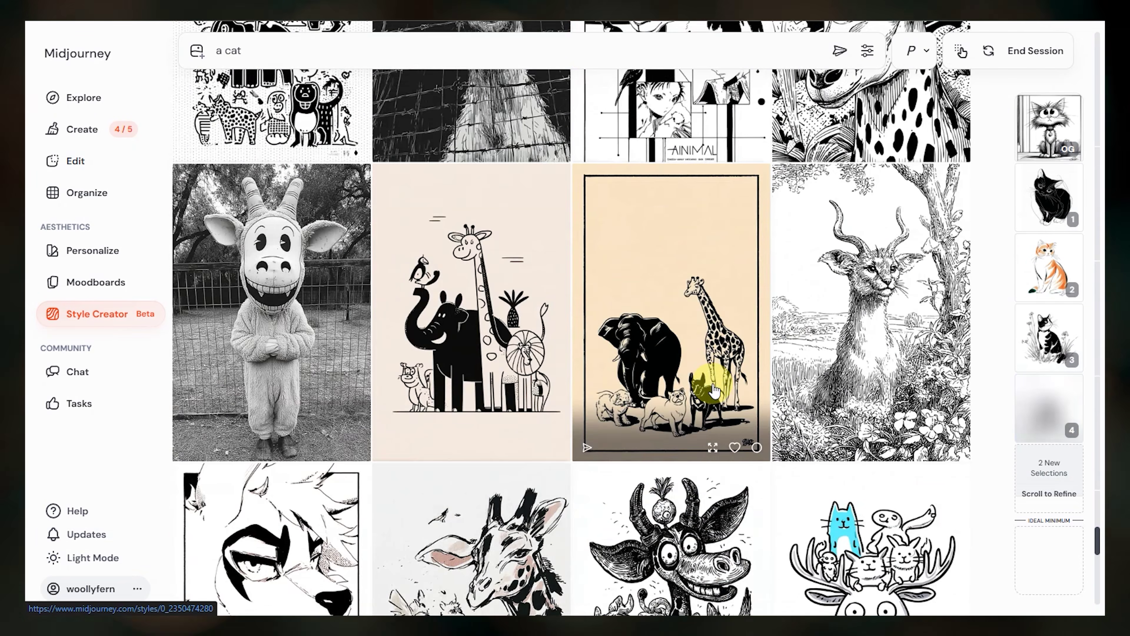
{"action": "scroll", "coordinate": [901, 378], "scroll_direction": "down", "scroll_amount": 8}
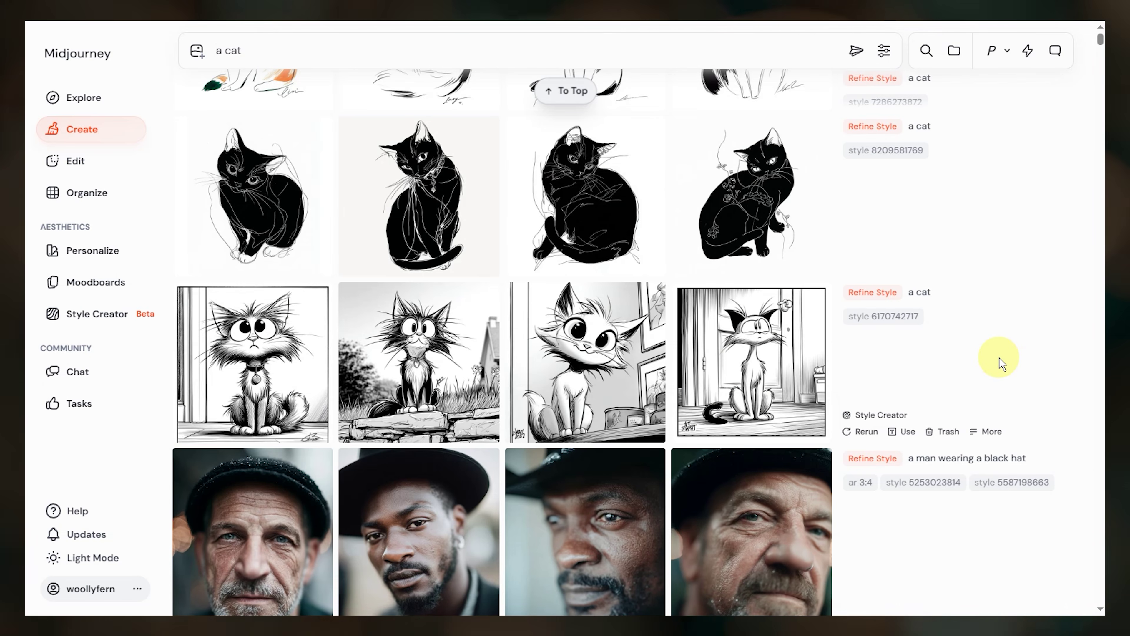
{"action": "scroll", "coordinate": [999, 363], "scroll_direction": "up", "scroll_amount": 3}
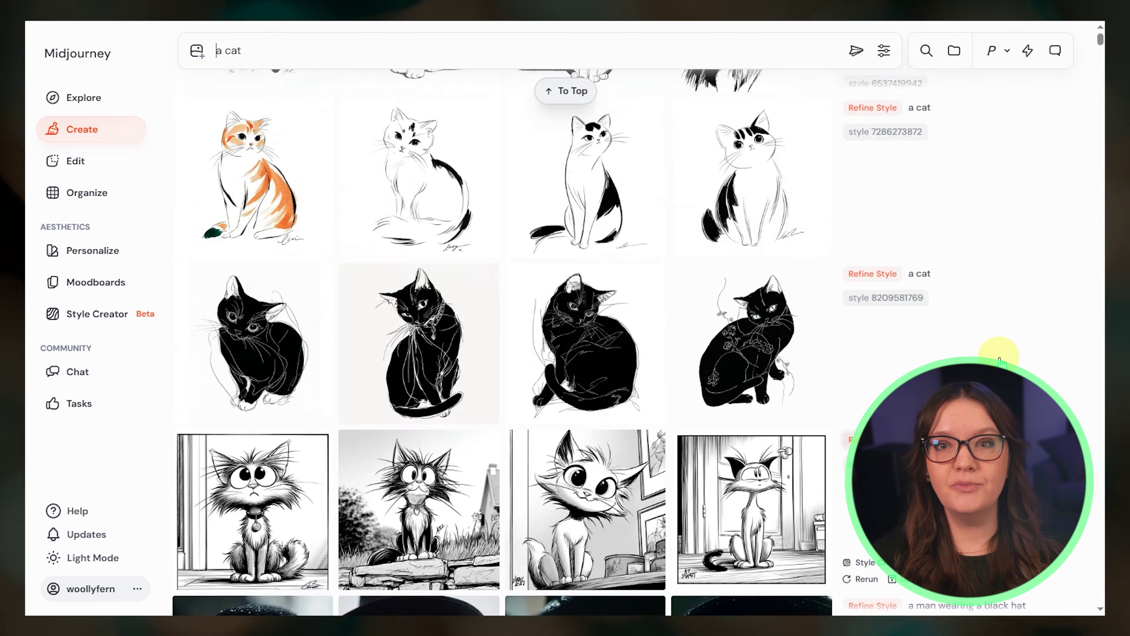
{"action": "scroll", "coordinate": [1108, 193], "scroll_direction": "up", "scroll_amount": 3}
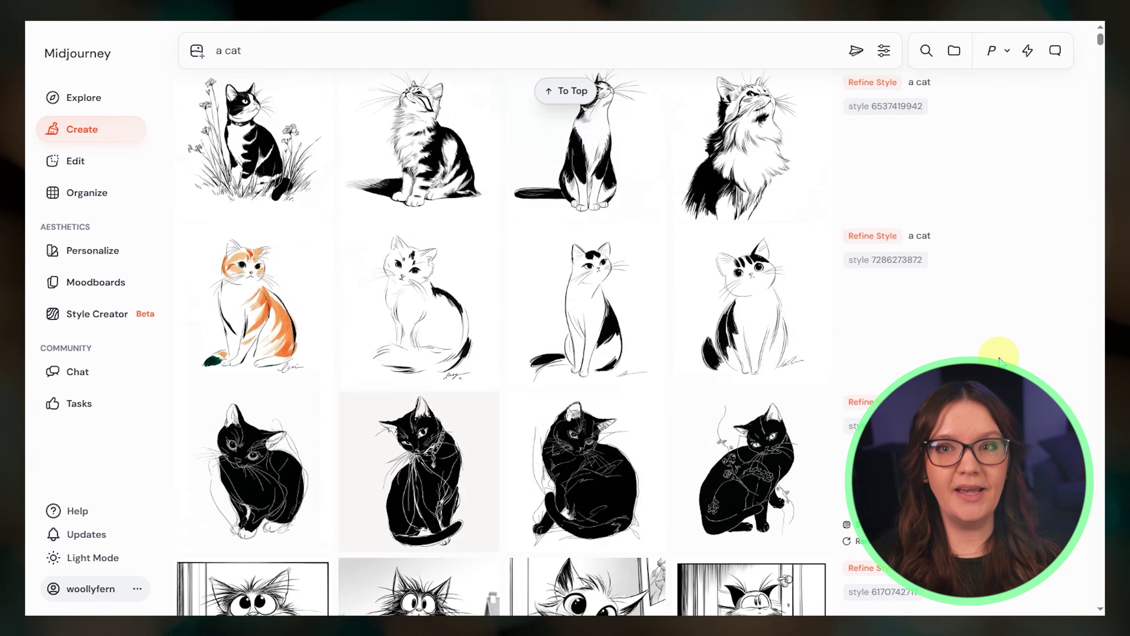
{"action": "mouse_move", "coordinate": [1000, 360]}
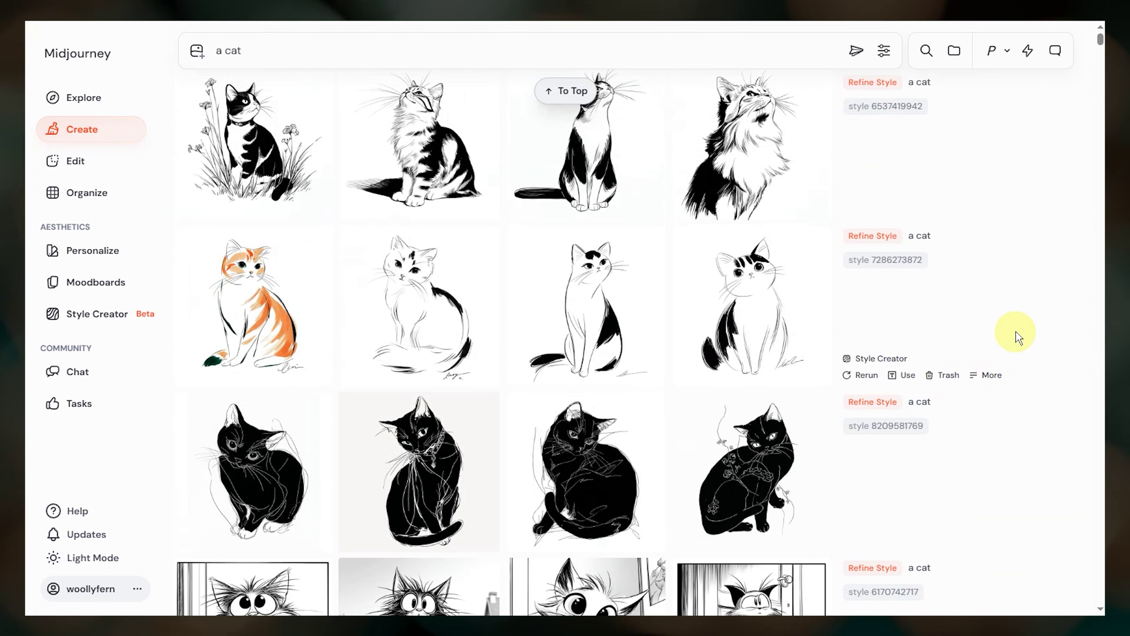
{"action": "scroll", "coordinate": [1019, 339], "scroll_direction": "up", "scroll_amount": 2}
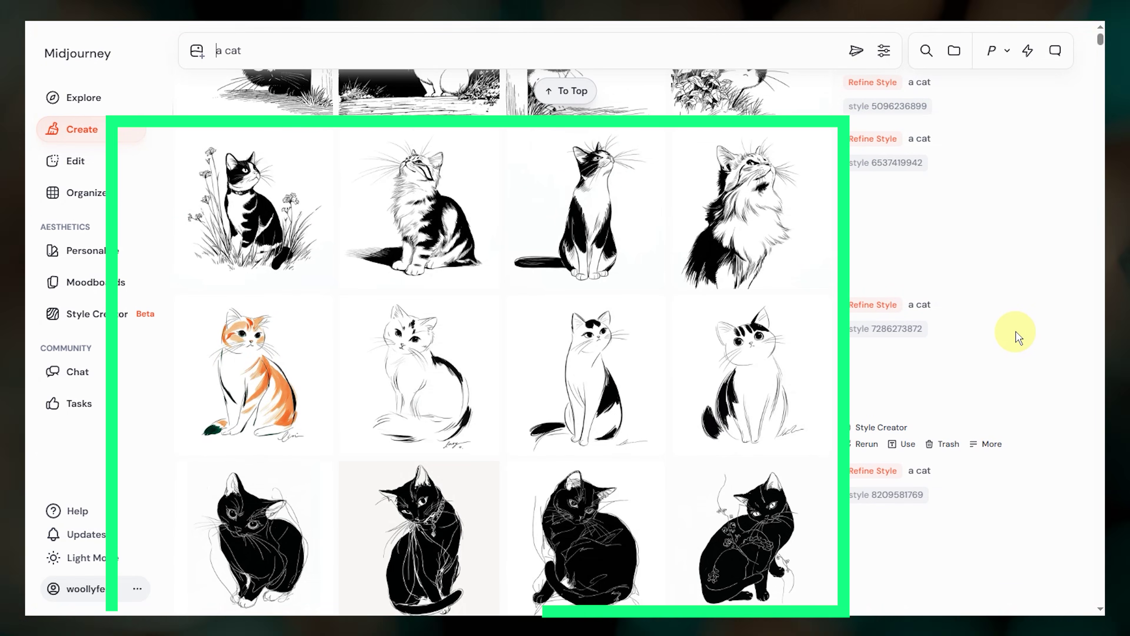
{"action": "scroll", "coordinate": [1019, 338], "scroll_direction": "up", "scroll_amount": 2}
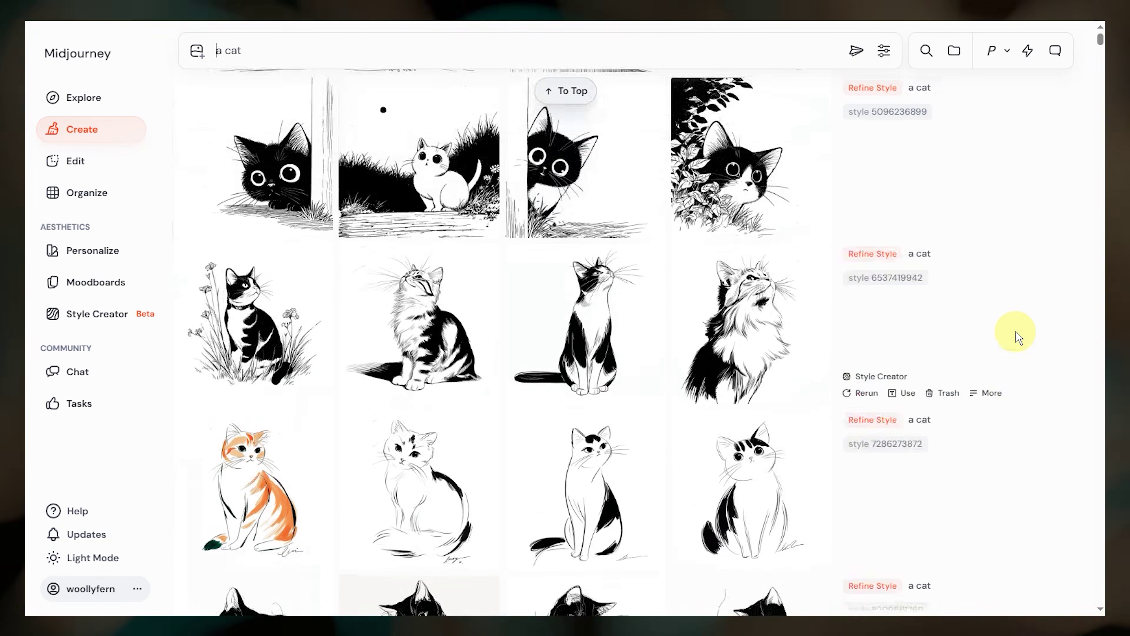
{"action": "scroll", "coordinate": [1019, 339], "scroll_direction": "up", "scroll_amount": 8}
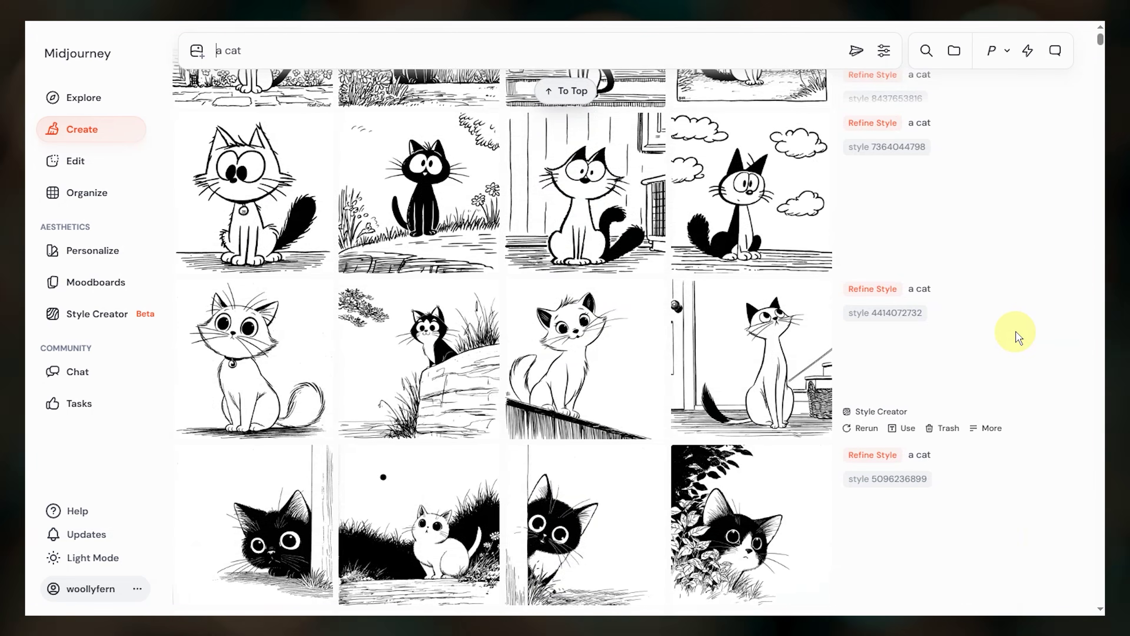
{"action": "scroll", "coordinate": [1019, 338], "scroll_direction": "up", "scroll_amount": 8}
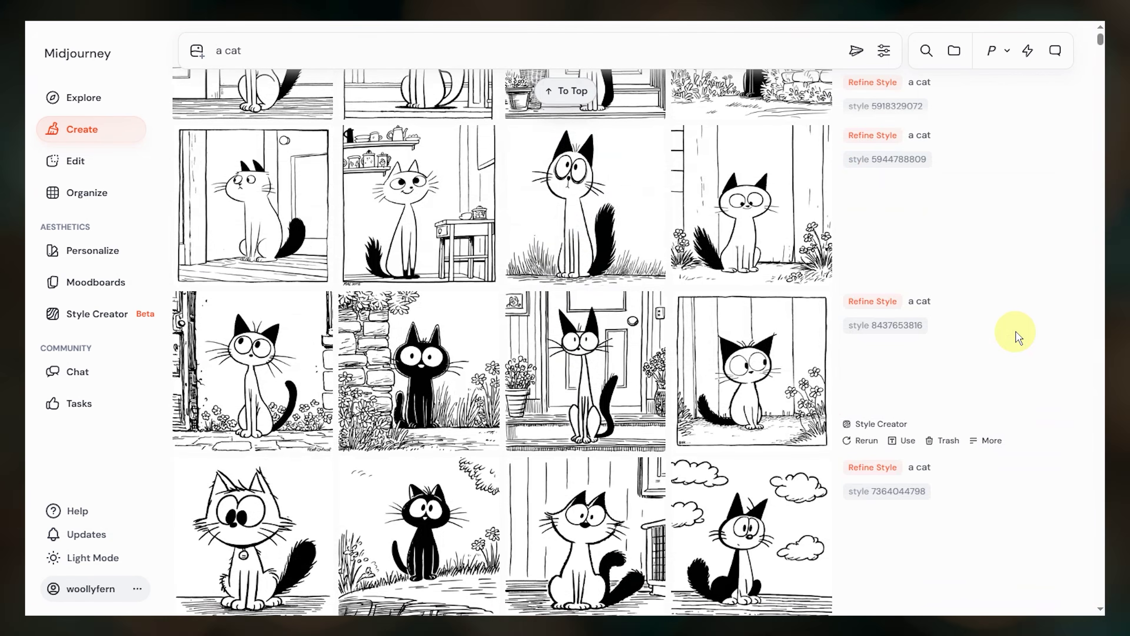
{"action": "scroll", "coordinate": [1019, 339], "scroll_direction": "up", "scroll_amount": 8}
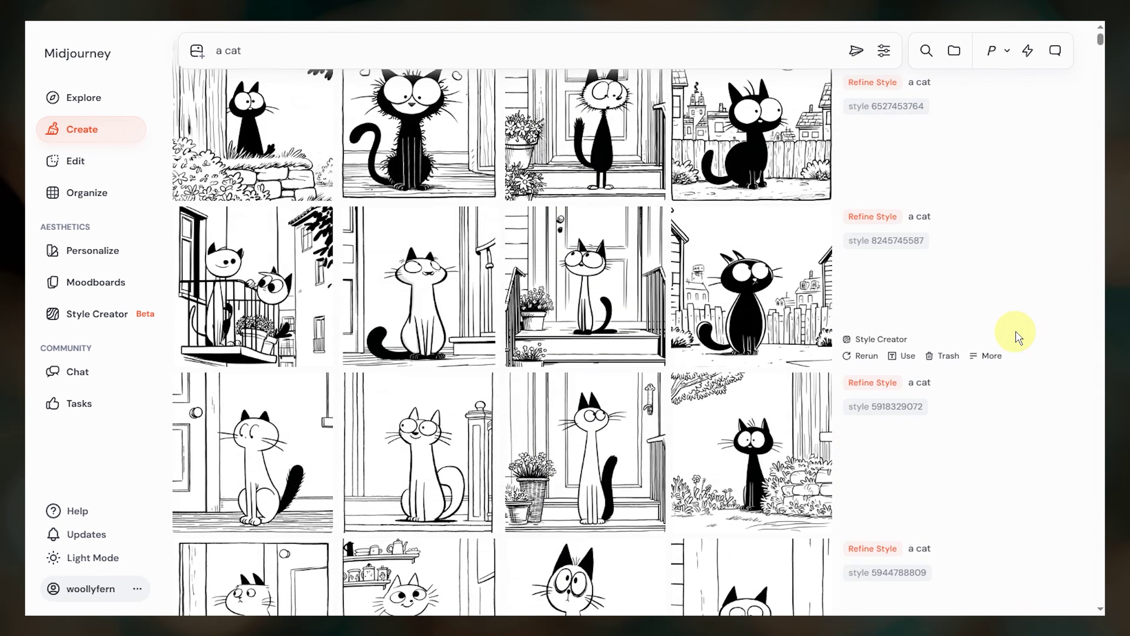
{"action": "scroll", "coordinate": [1019, 339], "scroll_direction": "up", "scroll_amount": 5}
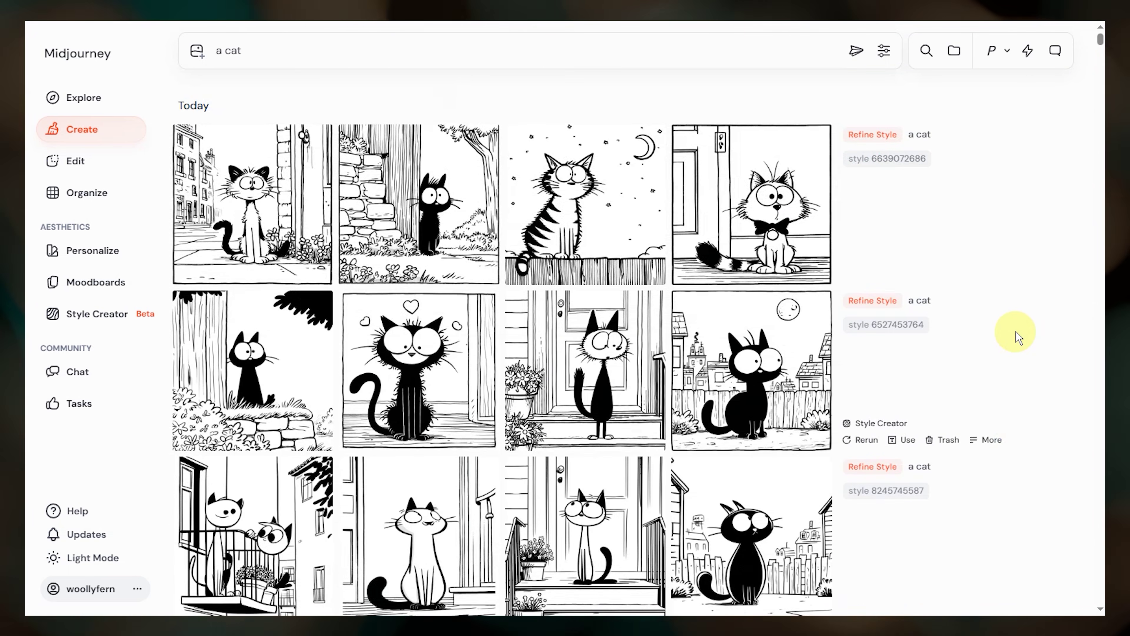
{"action": "mouse_move", "coordinate": [964, 219]}
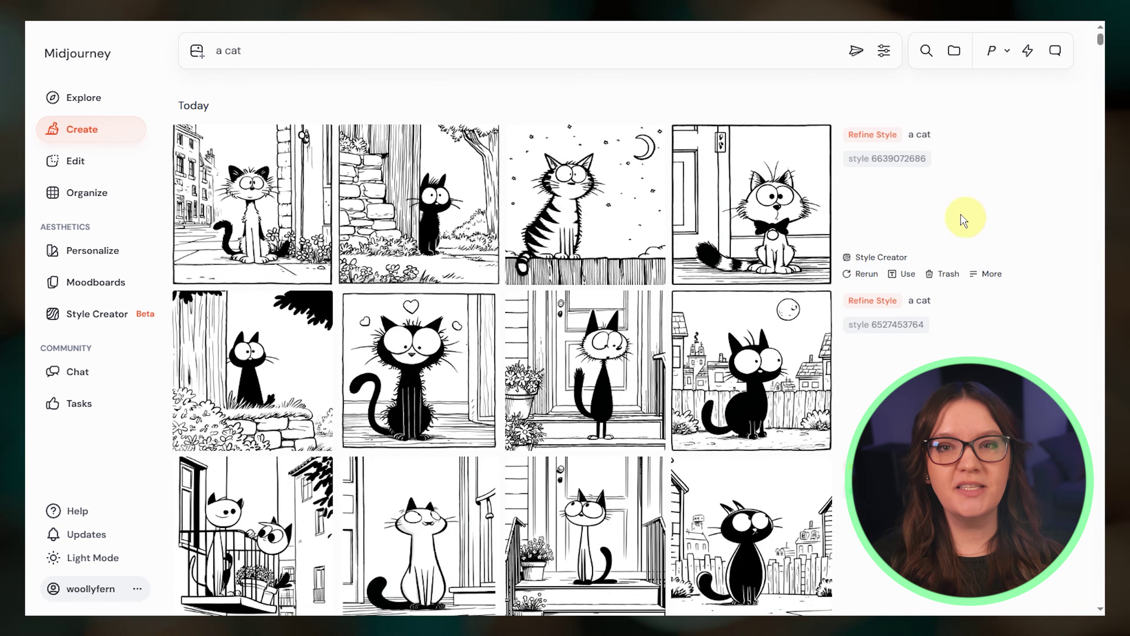
{"action": "left_click", "coordinate": [897, 160]}
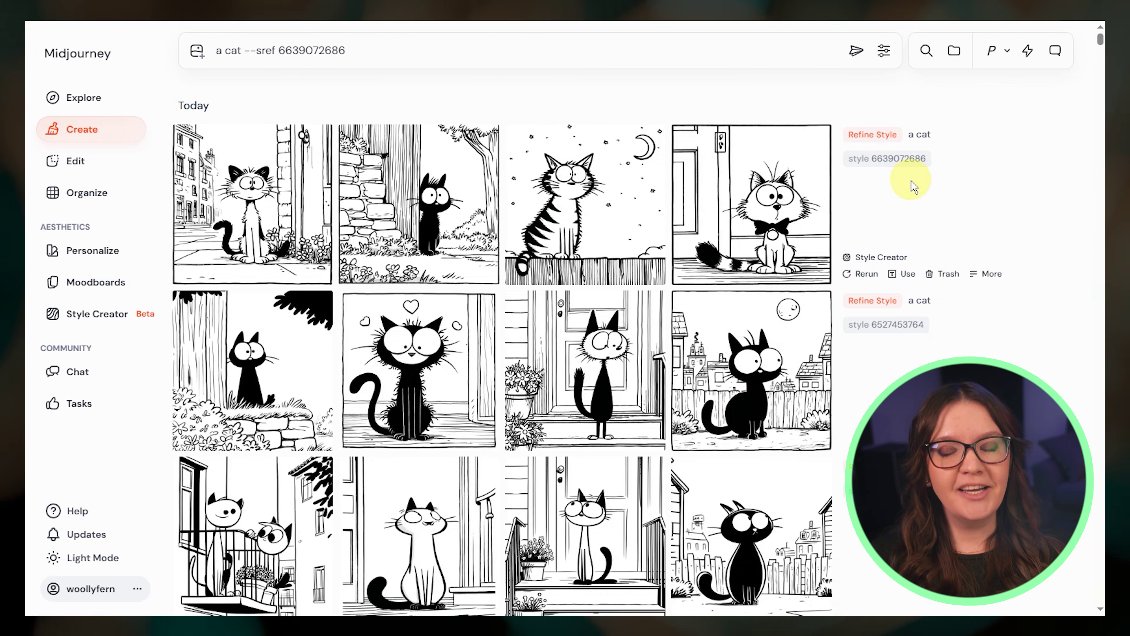
{"action": "left_click", "coordinate": [108, 327]}
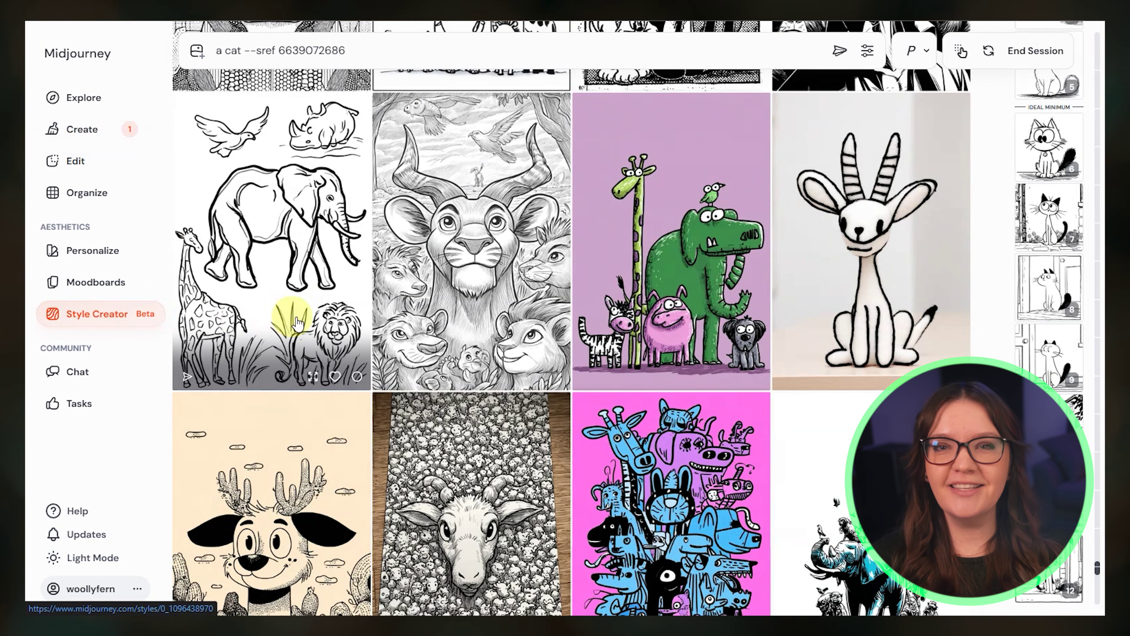
{"action": "scroll", "coordinate": [325, 345], "scroll_direction": "down", "scroll_amount": 5}
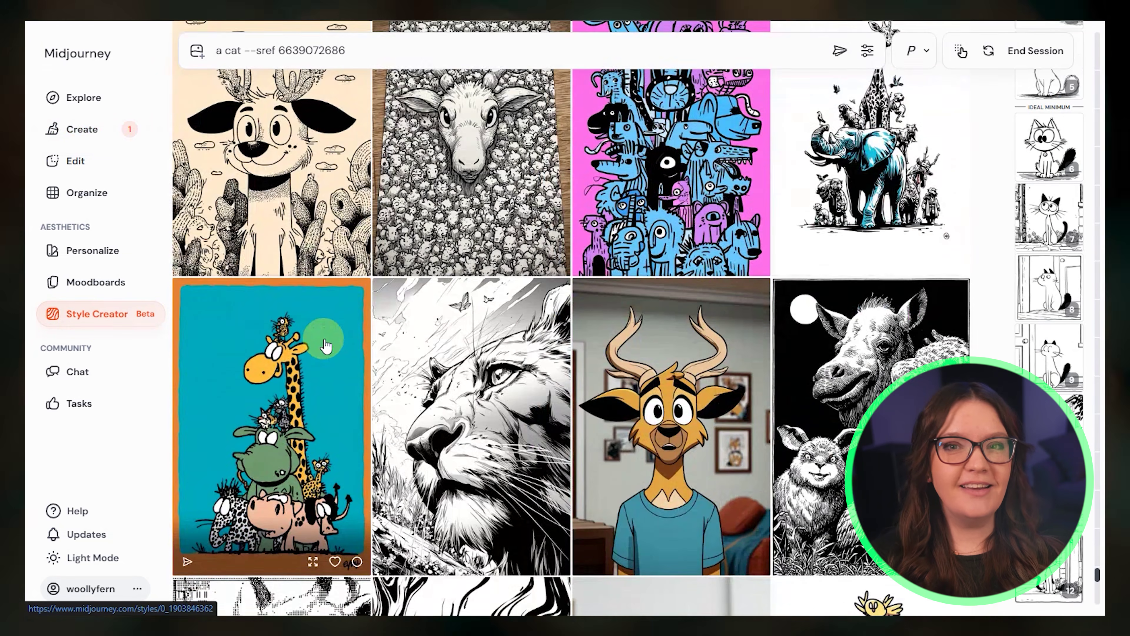
{"action": "scroll", "coordinate": [326, 343], "scroll_direction": "down", "scroll_amount": 6}
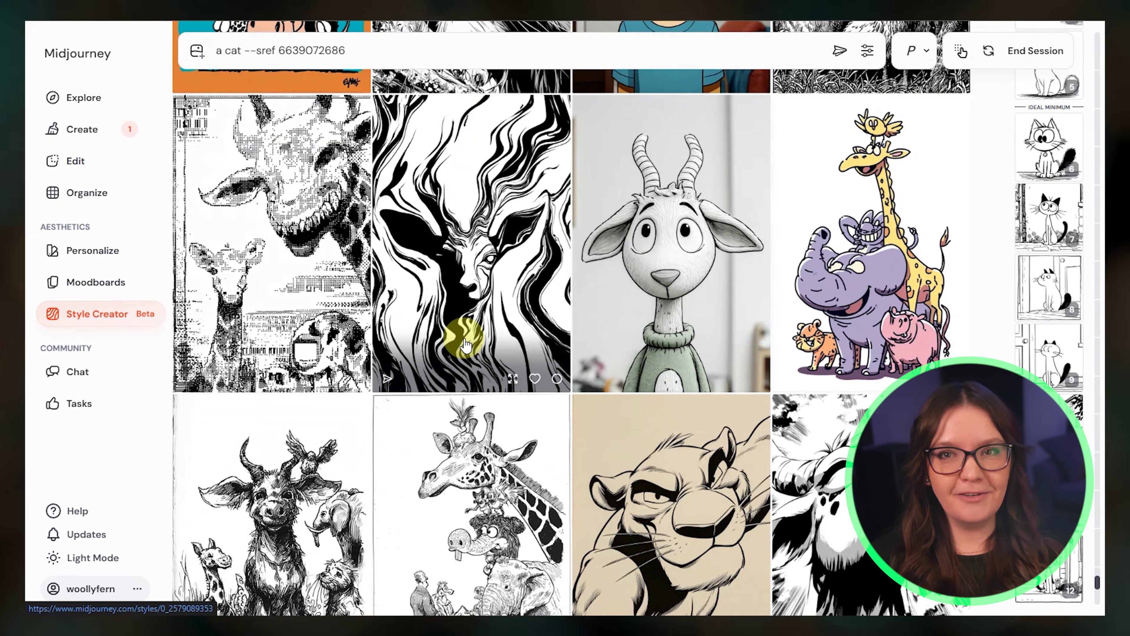
Open the starting style code option for a new style session, and browse the illustrated portrait styles suggested for the astronaut prompt
{"action": "scroll", "coordinate": [465, 339], "scroll_direction": "down", "scroll_amount": 5}
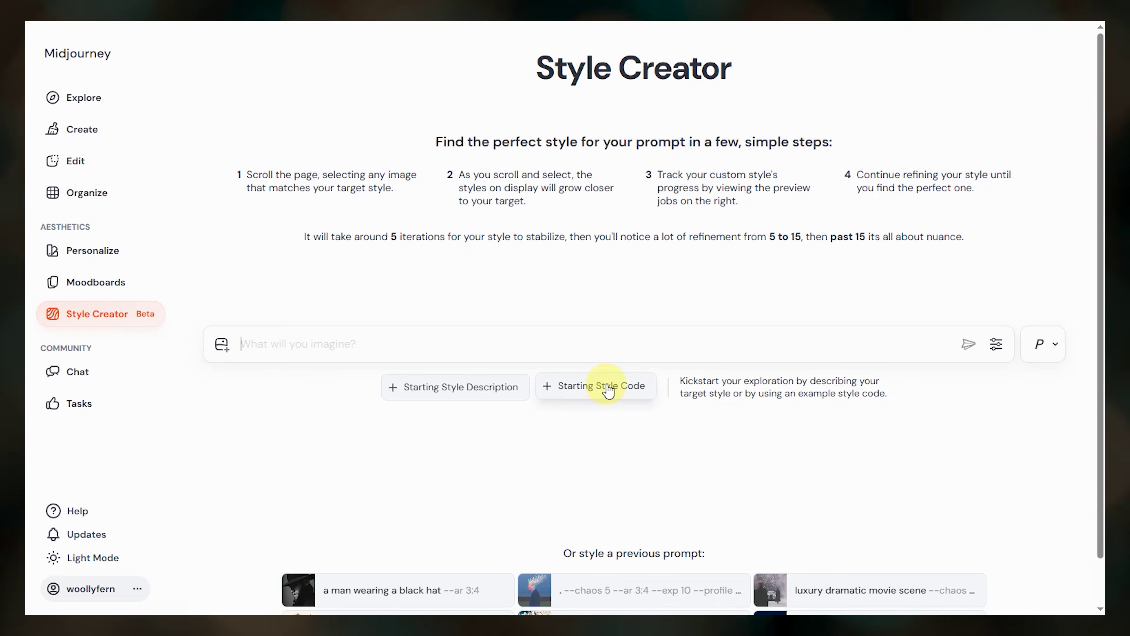
{"action": "left_click", "coordinate": [606, 392]}
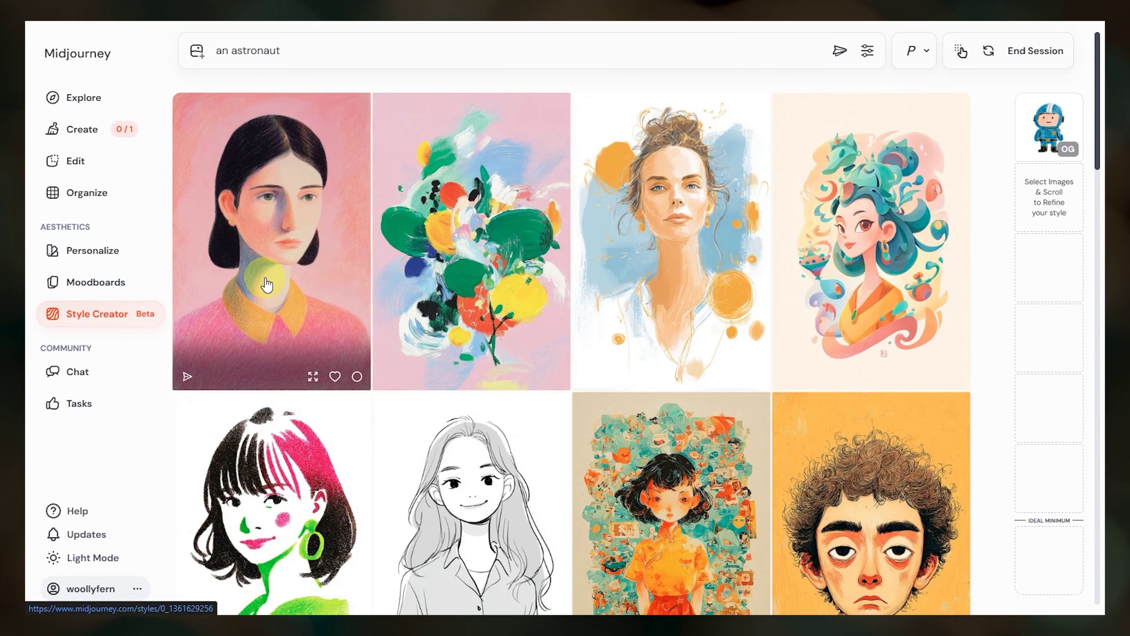
{"action": "scroll", "coordinate": [657, 444], "scroll_direction": "down", "scroll_amount": 7}
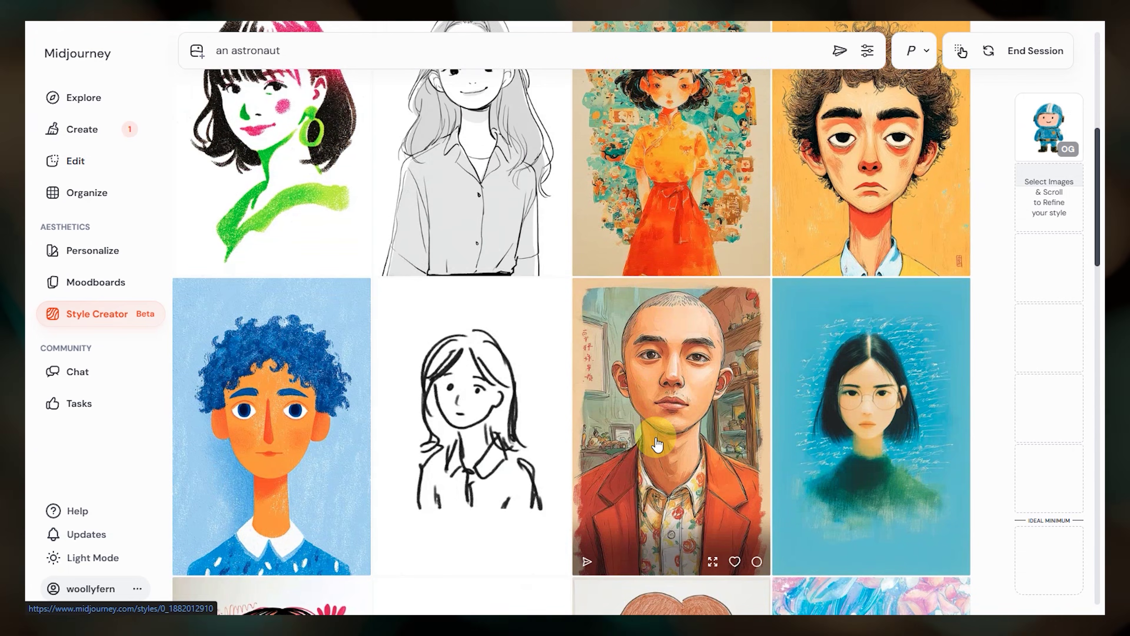
{"action": "scroll", "coordinate": [657, 444], "scroll_direction": "down", "scroll_amount": 7}
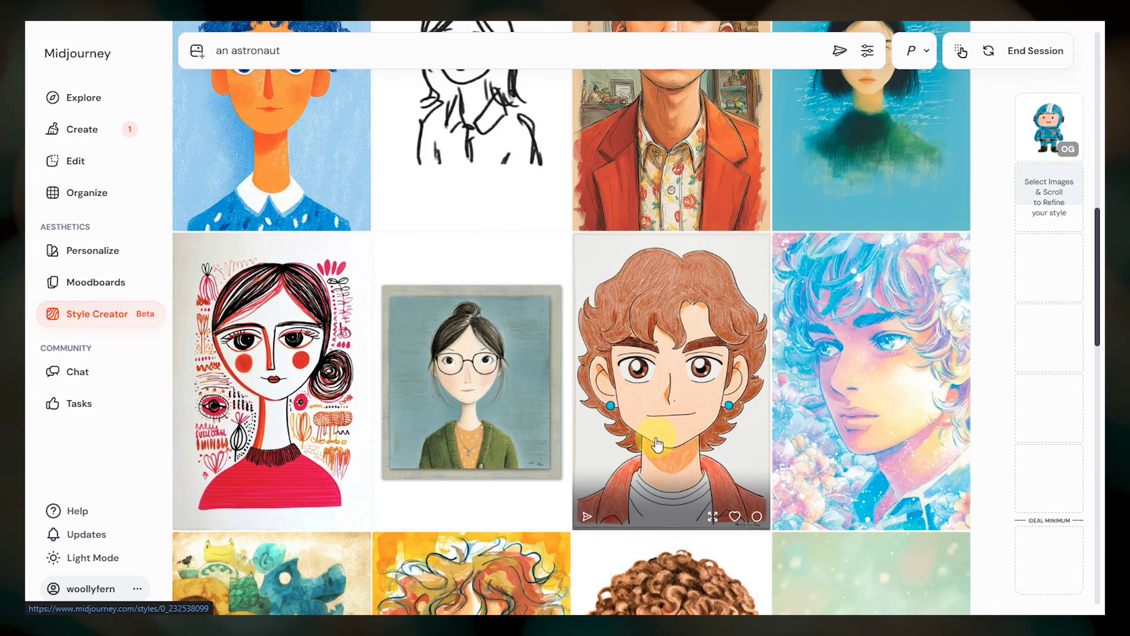
{"action": "scroll", "coordinate": [658, 444], "scroll_direction": "down", "scroll_amount": 7}
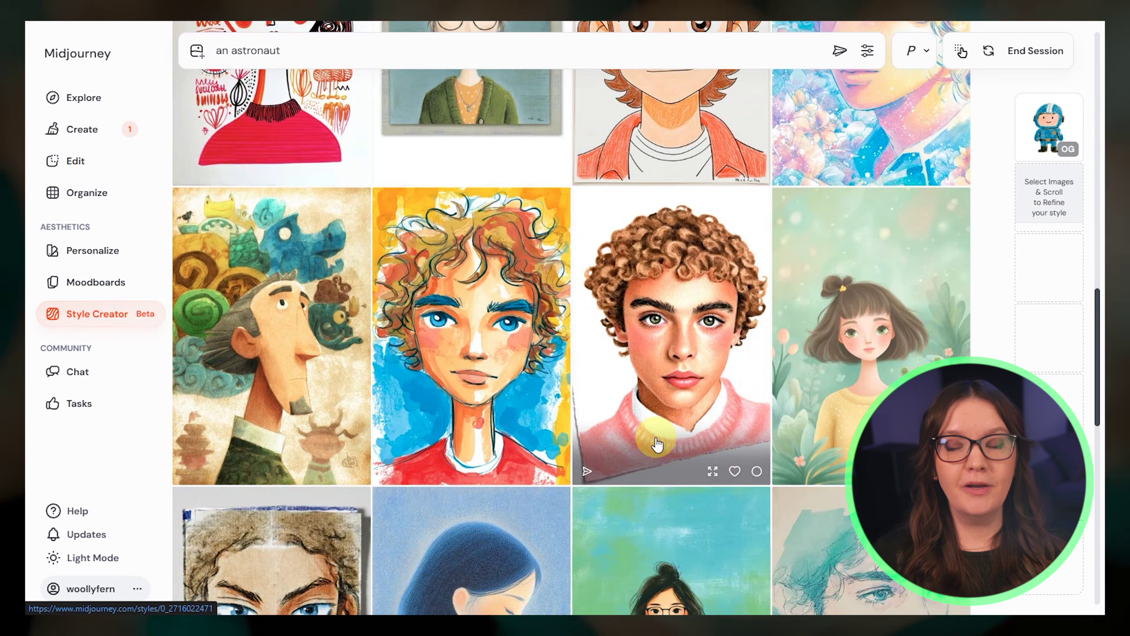
{"action": "scroll", "coordinate": [657, 444], "scroll_direction": "down", "scroll_amount": 5}
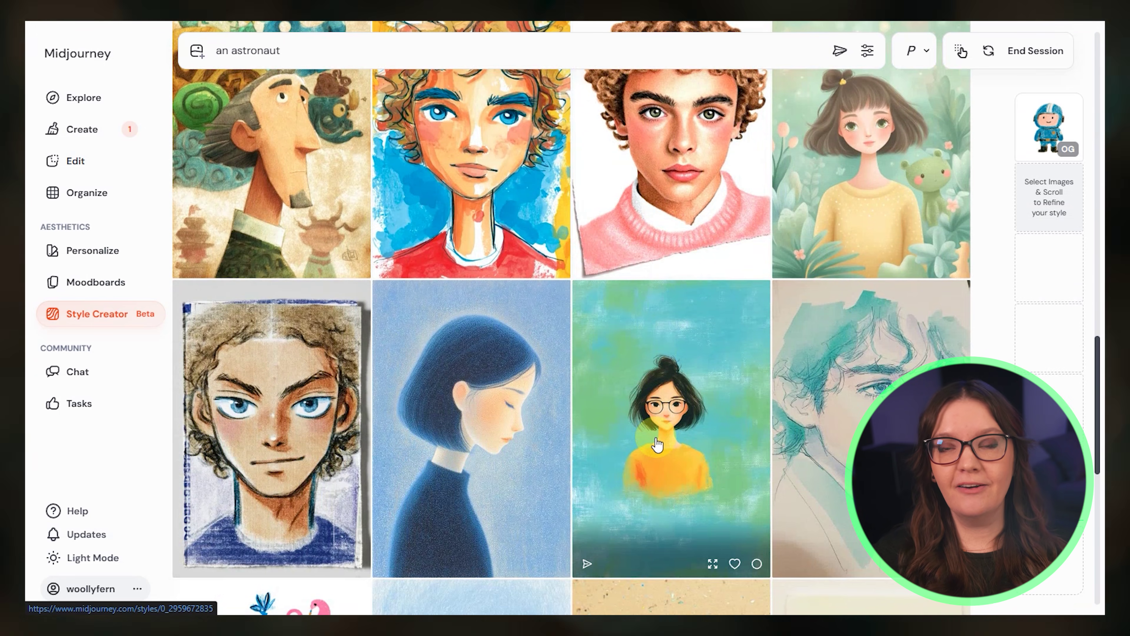
{"action": "scroll", "coordinate": [657, 444], "scroll_direction": "down", "scroll_amount": 3}
{"action": "scroll", "coordinate": [658, 444], "scroll_direction": "down", "scroll_amount": 4}
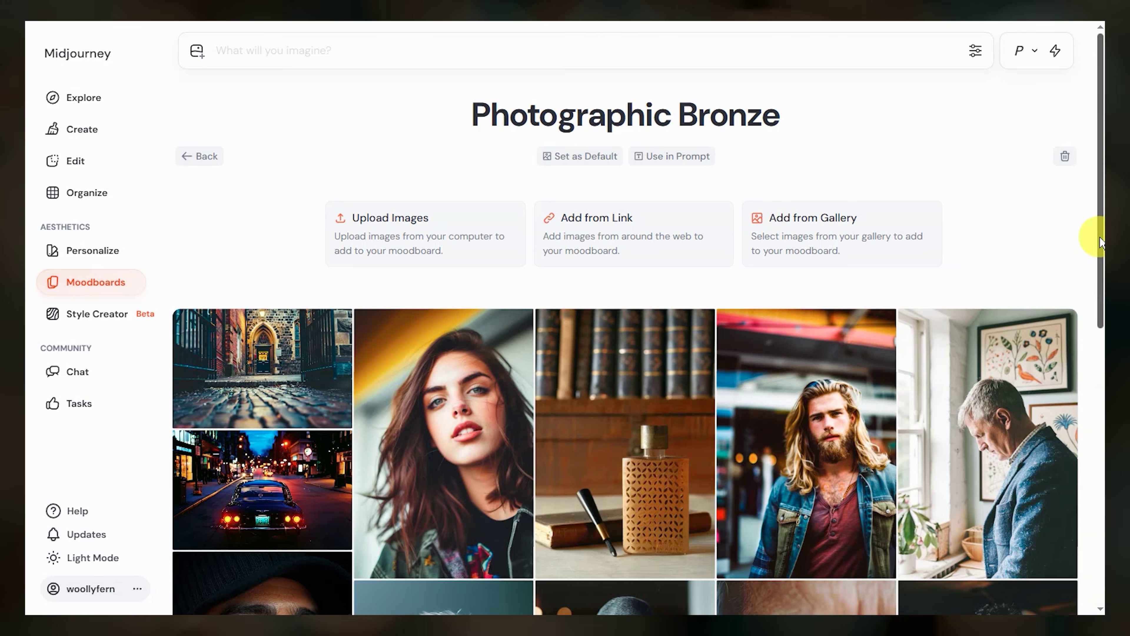
Review the Photographic Bronze moodboard and start a style session with the prompt "street style portrait of a person --ar 3:4 --p 6kysdiu"
{"action": "left_click_drag", "start_coordinate": [1092, 234], "coordinate": [1099, 354]}
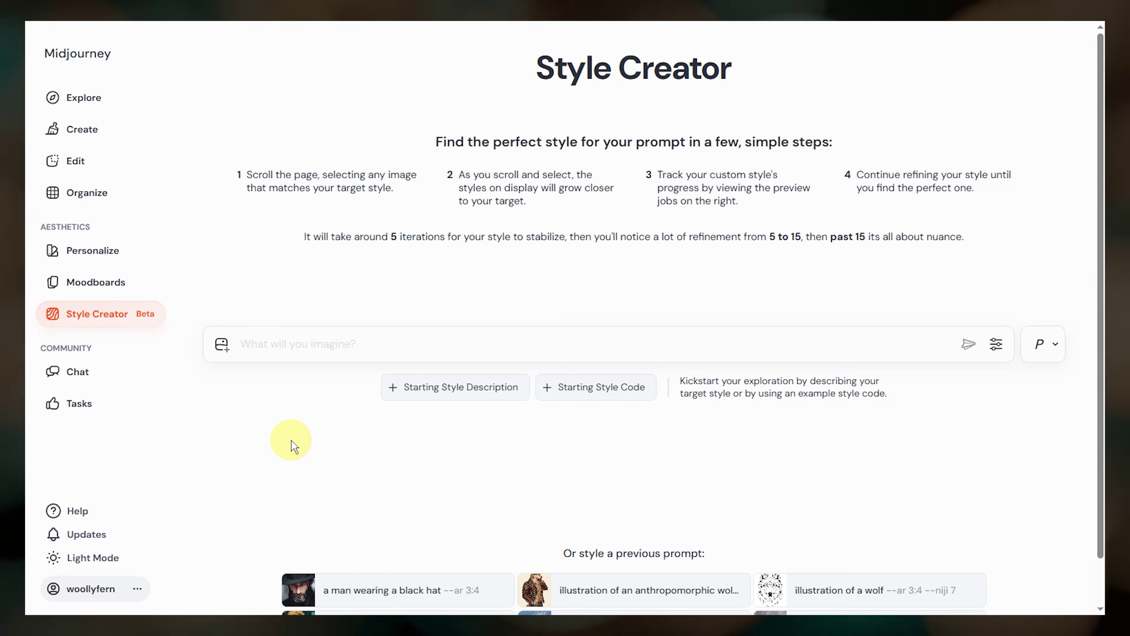
{"action": "type", "text": "street style por"}
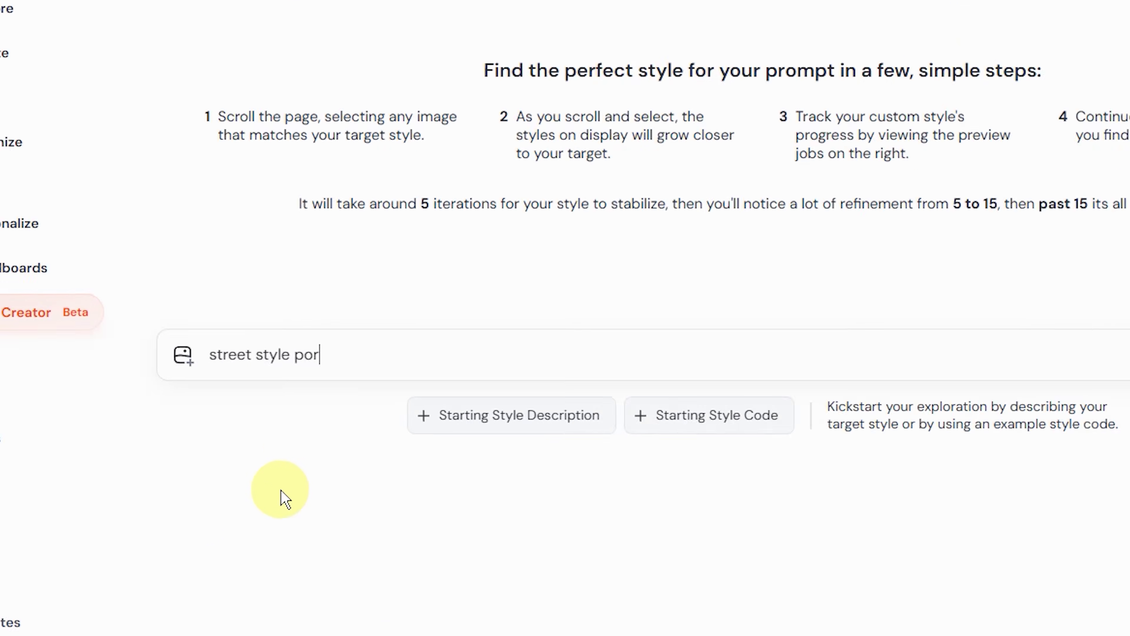
{"action": "type", "text": "trait of a person --ar 3:4 --p 6kysdiu"}
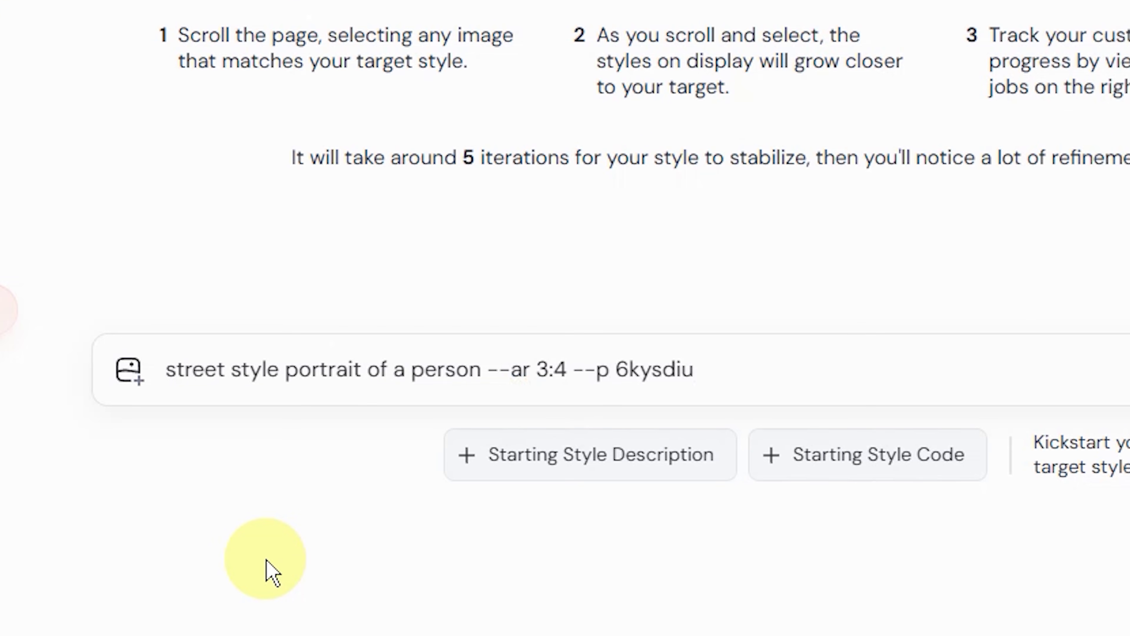
{"action": "key", "text": "Return"}
Look through the suggested styles for ones that complement the Photographic Bronze moodboard, and generate refinement 1 of the street portrait
{"action": "scroll", "coordinate": [666, 232], "scroll_direction": "down", "scroll_amount": 5}
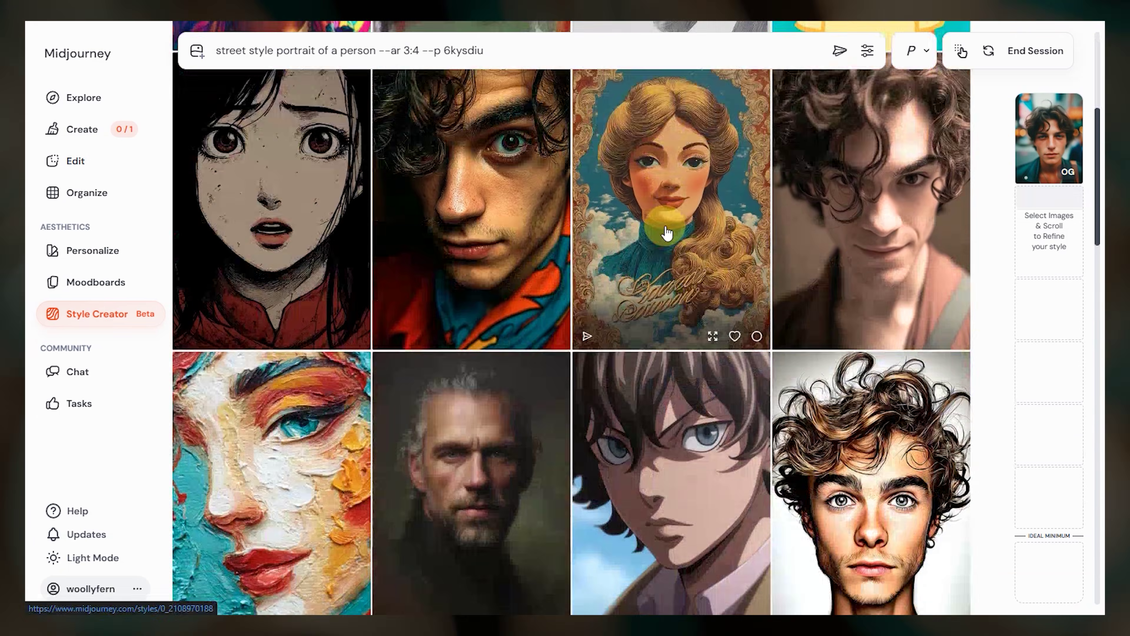
{"action": "scroll", "coordinate": [666, 231], "scroll_direction": "down", "scroll_amount": 15}
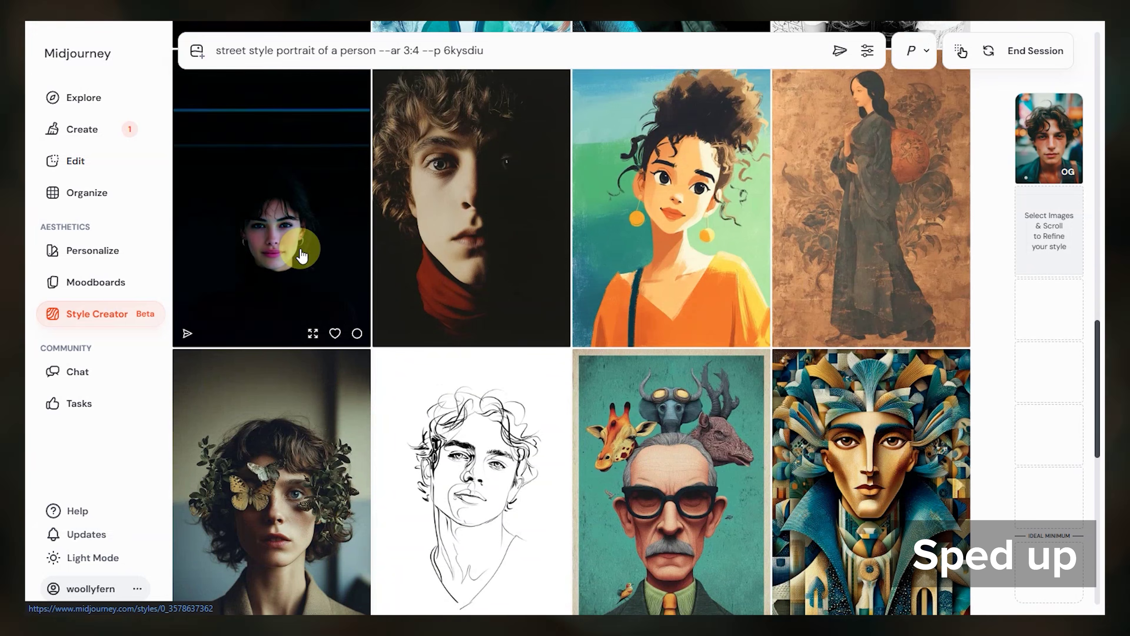
{"action": "scroll", "coordinate": [467, 247], "scroll_direction": "down", "scroll_amount": 15}
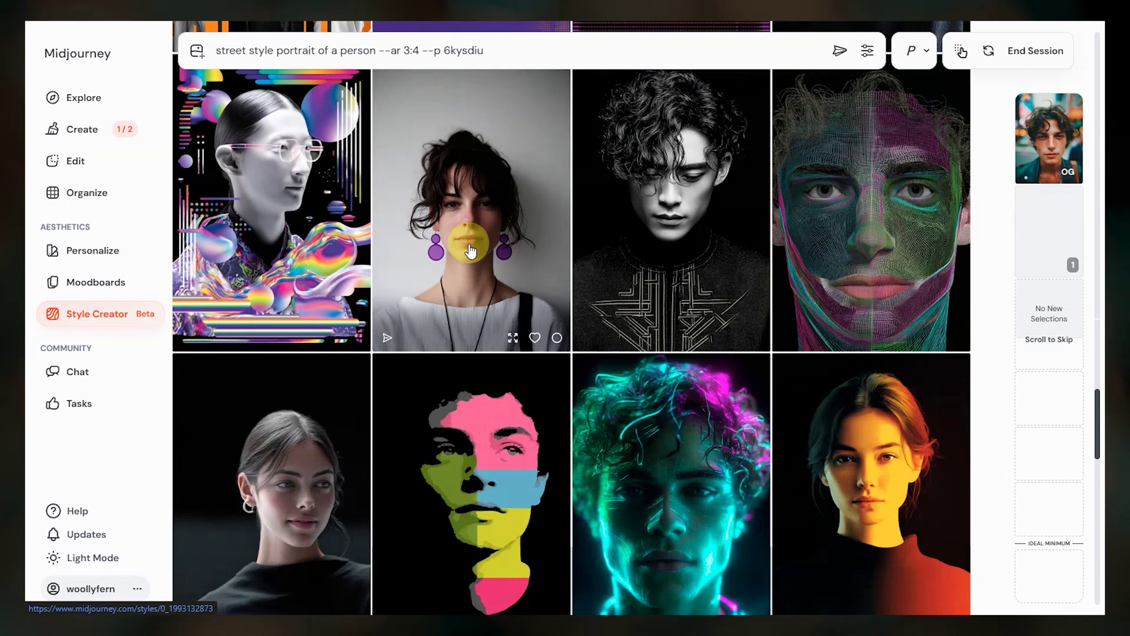
{"action": "scroll", "coordinate": [467, 246], "scroll_direction": "down", "scroll_amount": 10}
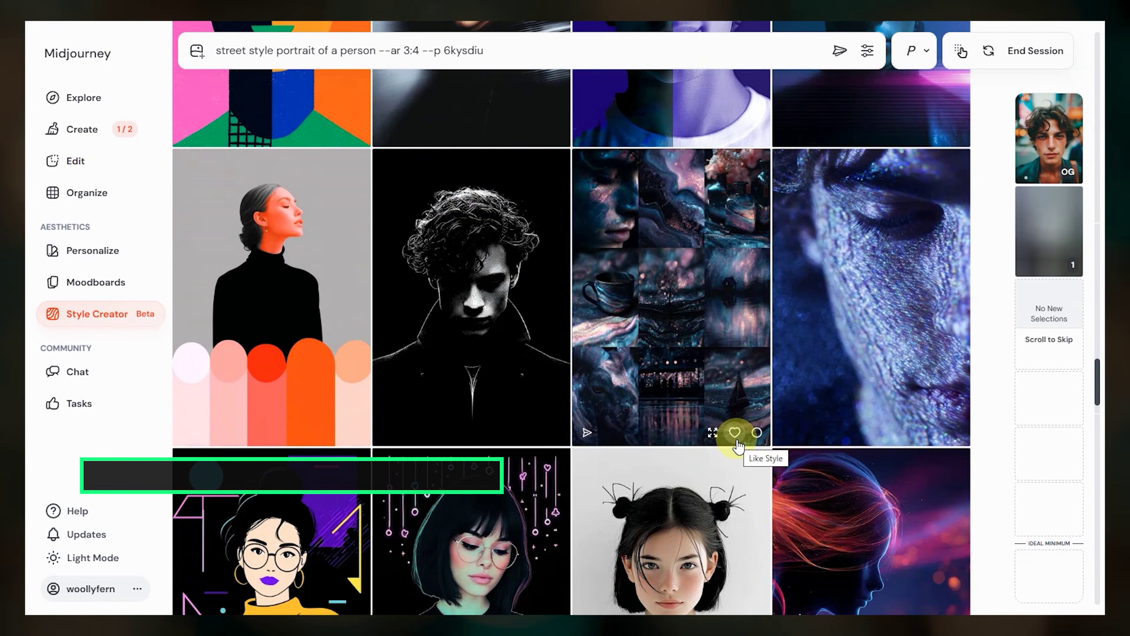
{"action": "left_click", "coordinate": [935, 433]}
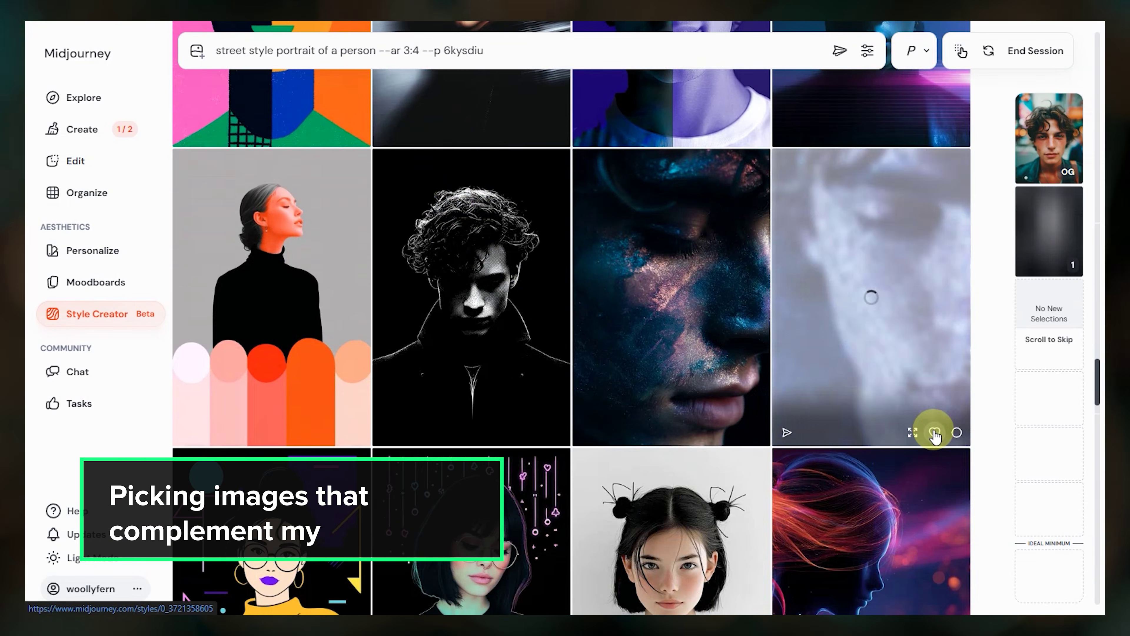
Select moody styles, including the hazy purple silhouette portrait and the blurred blue portrait, and generate refinements 2 to 5
{"action": "scroll", "coordinate": [509, 329], "scroll_direction": "down", "scroll_amount": 15}
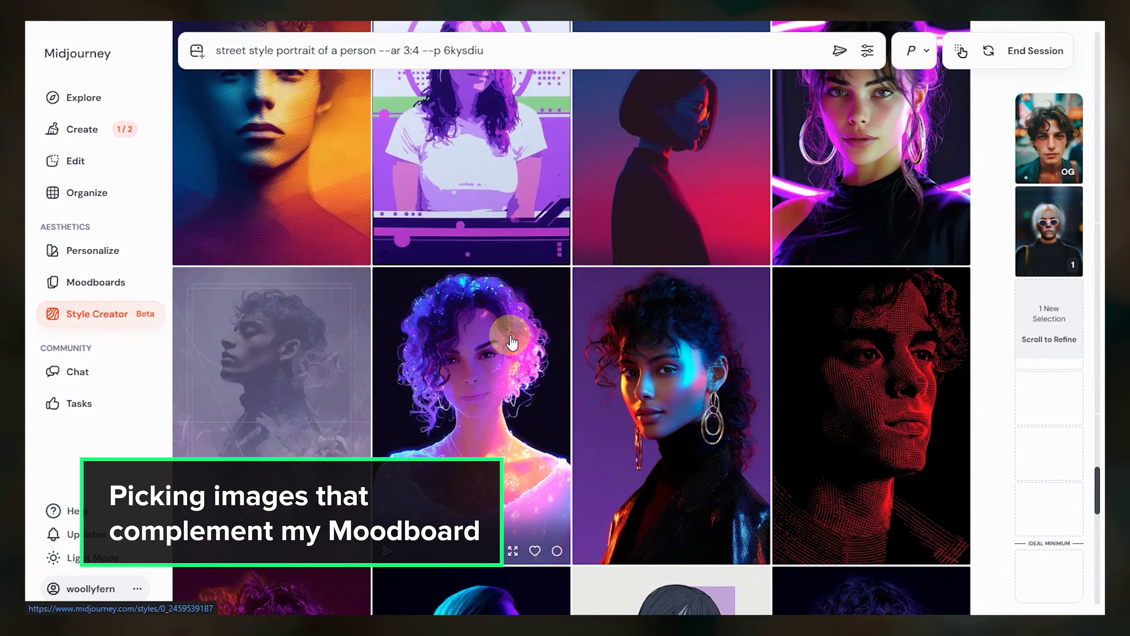
{"action": "scroll", "coordinate": [512, 341], "scroll_direction": "down", "scroll_amount": 15}
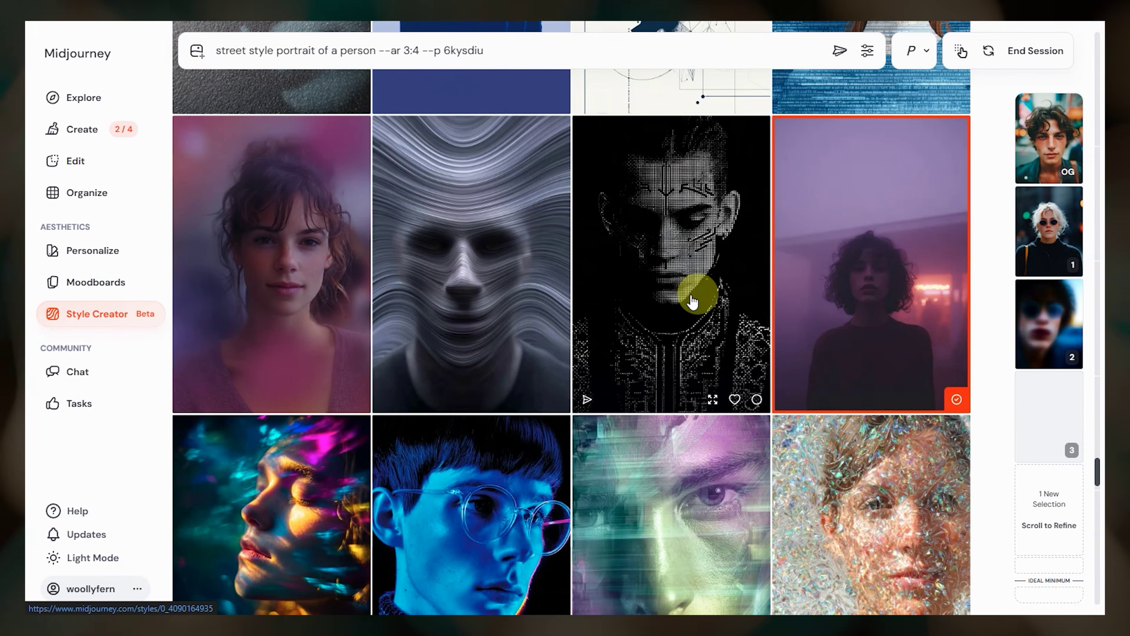
{"action": "scroll", "coordinate": [682, 307], "scroll_direction": "down", "scroll_amount": 6}
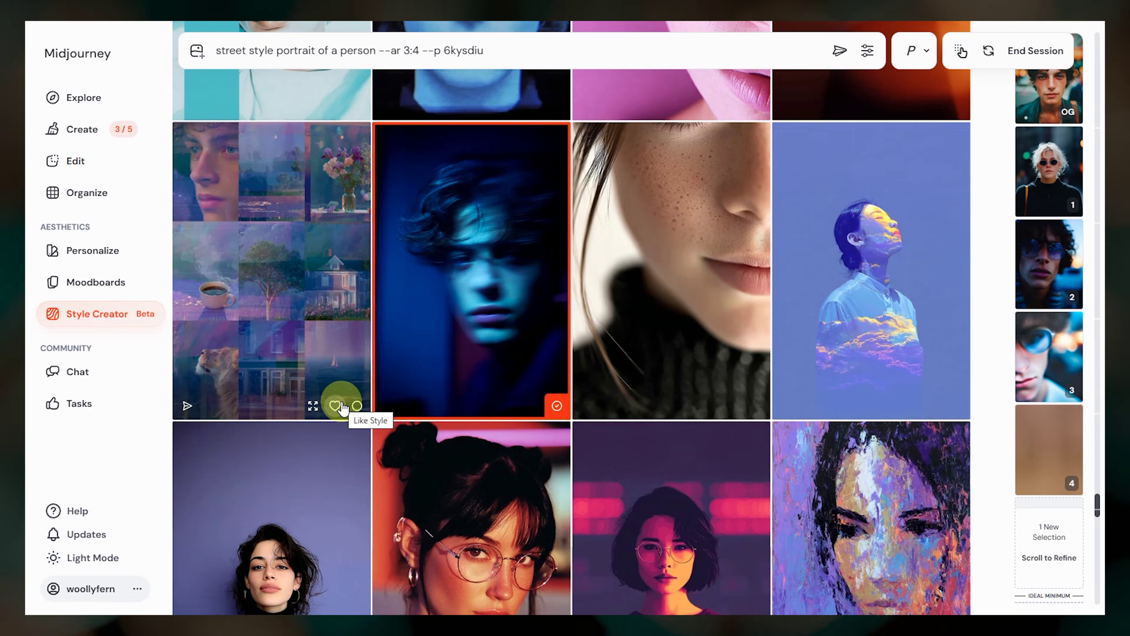
{"action": "scroll", "coordinate": [466, 374], "scroll_direction": "down", "scroll_amount": 15}
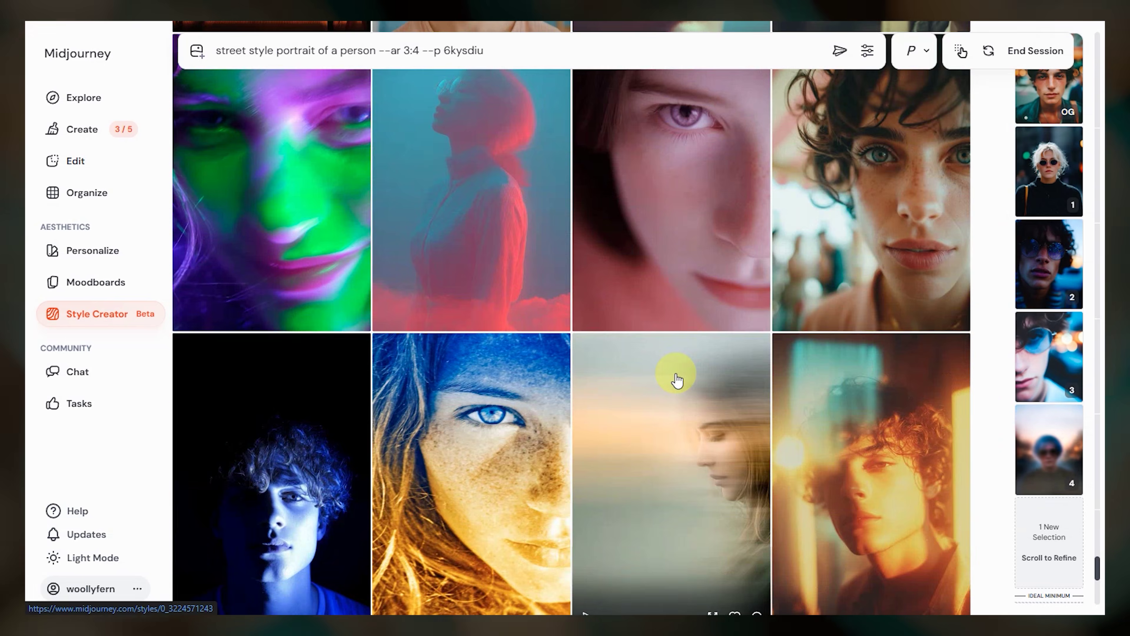
{"action": "scroll", "coordinate": [676, 380], "scroll_direction": "down", "scroll_amount": 10}
{"action": "scroll", "coordinate": [673, 395], "scroll_direction": "down", "scroll_amount": 20}
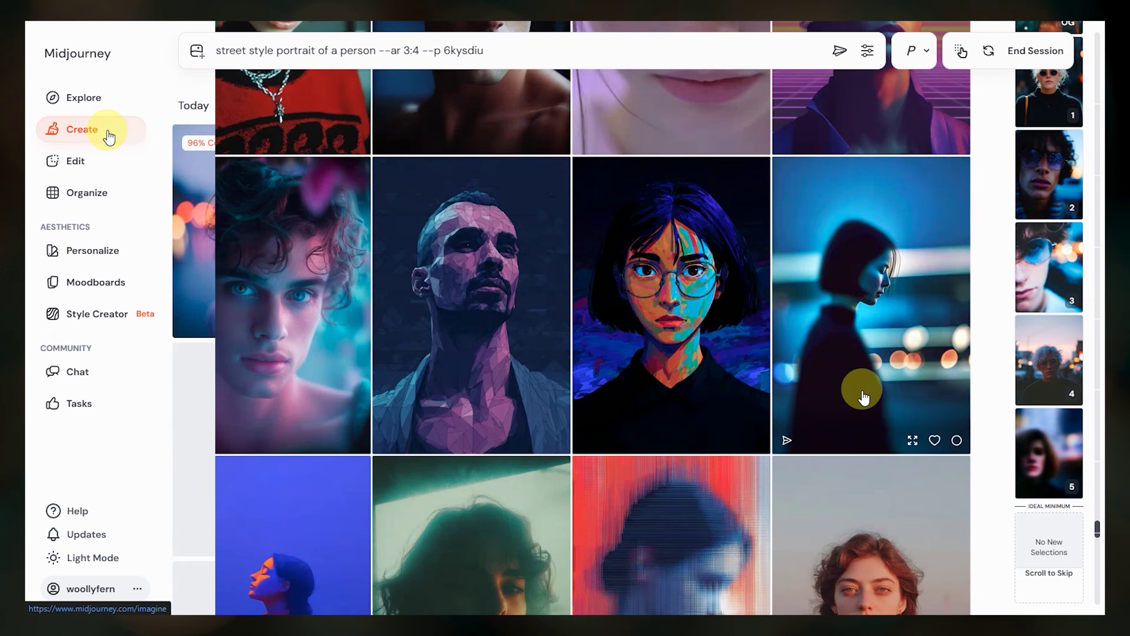
Open the generated images and review the street style portraits back to the original set made with only the moodboard
{"action": "left_click", "coordinate": [89, 129]}
{"action": "scroll", "coordinate": [973, 263], "scroll_direction": "down", "scroll_amount": 5}
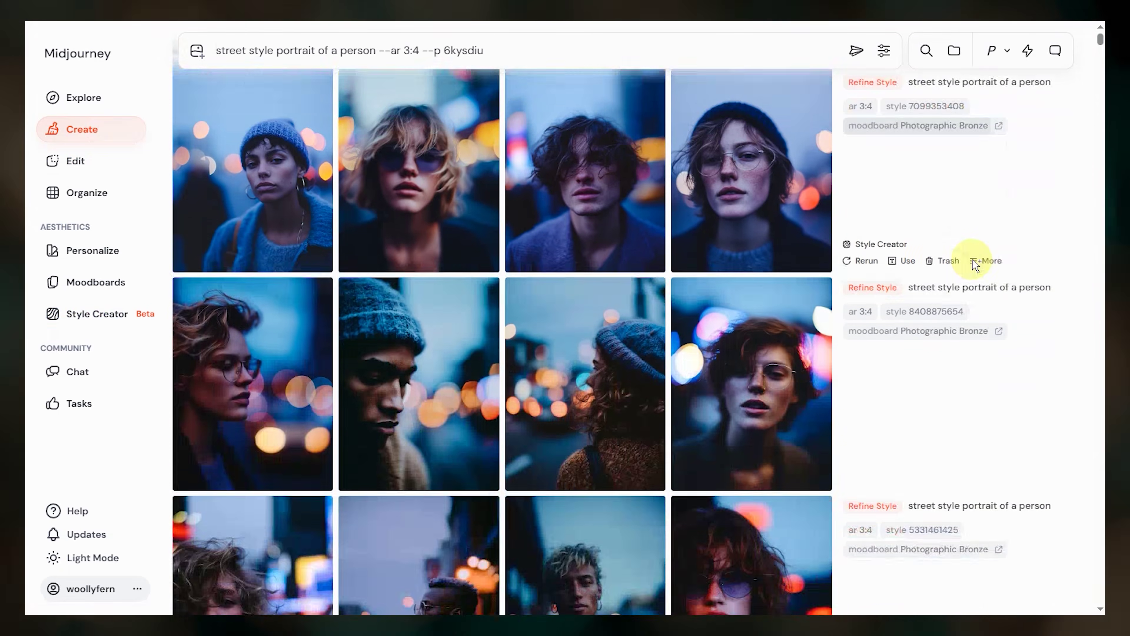
{"action": "scroll", "coordinate": [975, 264], "scroll_direction": "down", "scroll_amount": 15}
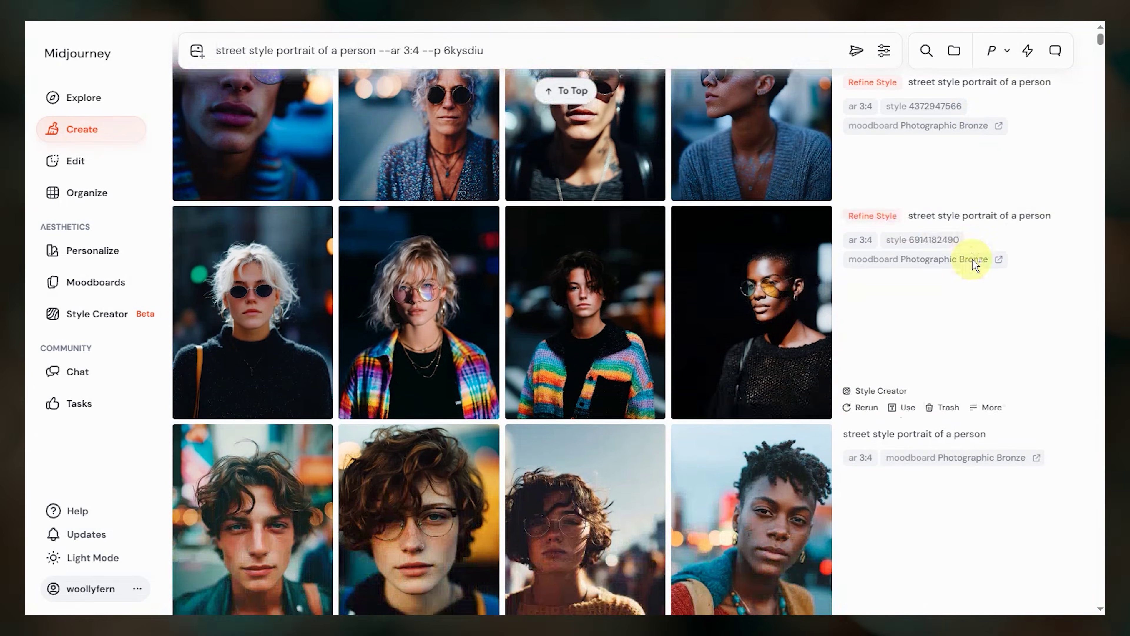
{"action": "scroll", "coordinate": [975, 265], "scroll_direction": "down", "scroll_amount": 6}
{"action": "scroll", "coordinate": [971, 262], "scroll_direction": "up", "scroll_amount": 3}
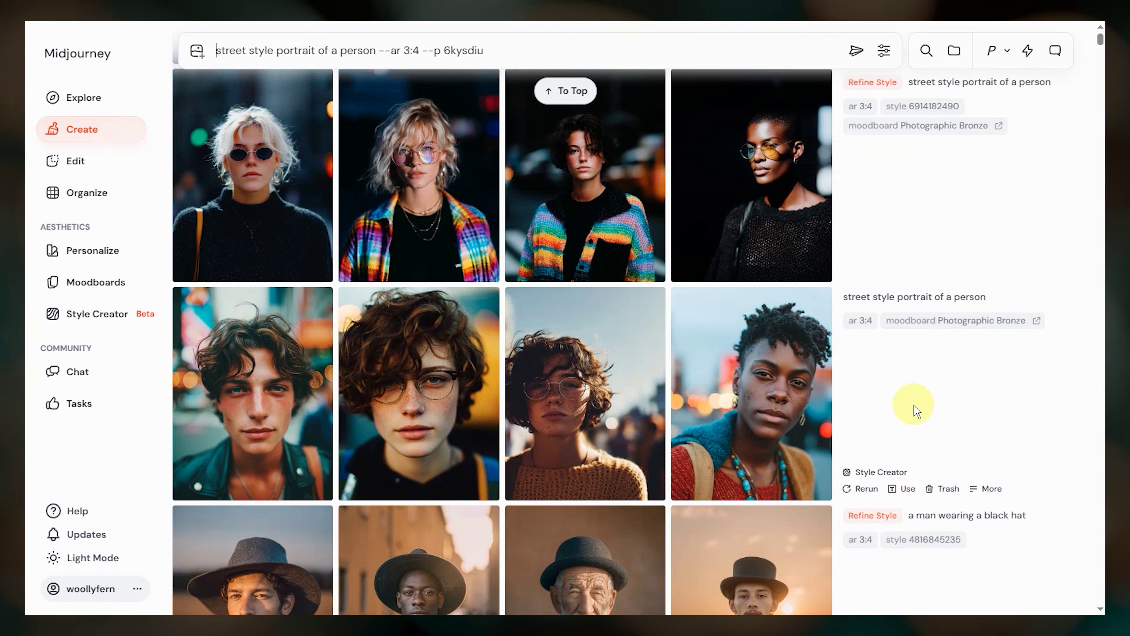
{"action": "scroll", "coordinate": [1007, 407], "scroll_direction": "up", "scroll_amount": 5}
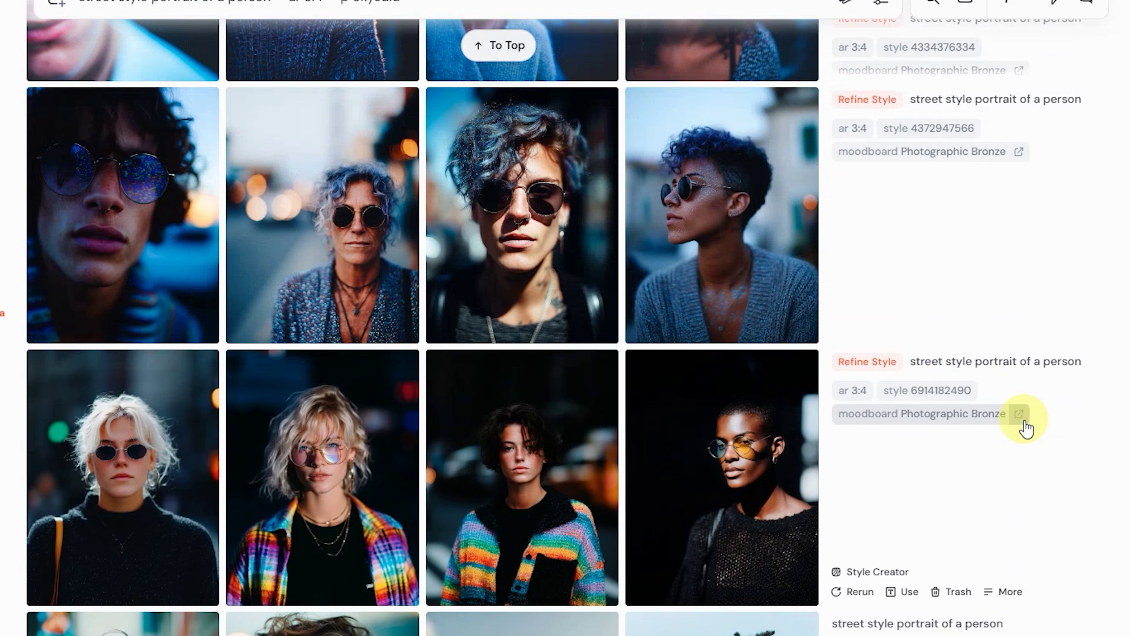
{"action": "scroll", "coordinate": [1026, 428], "scroll_direction": "up", "scroll_amount": 10}
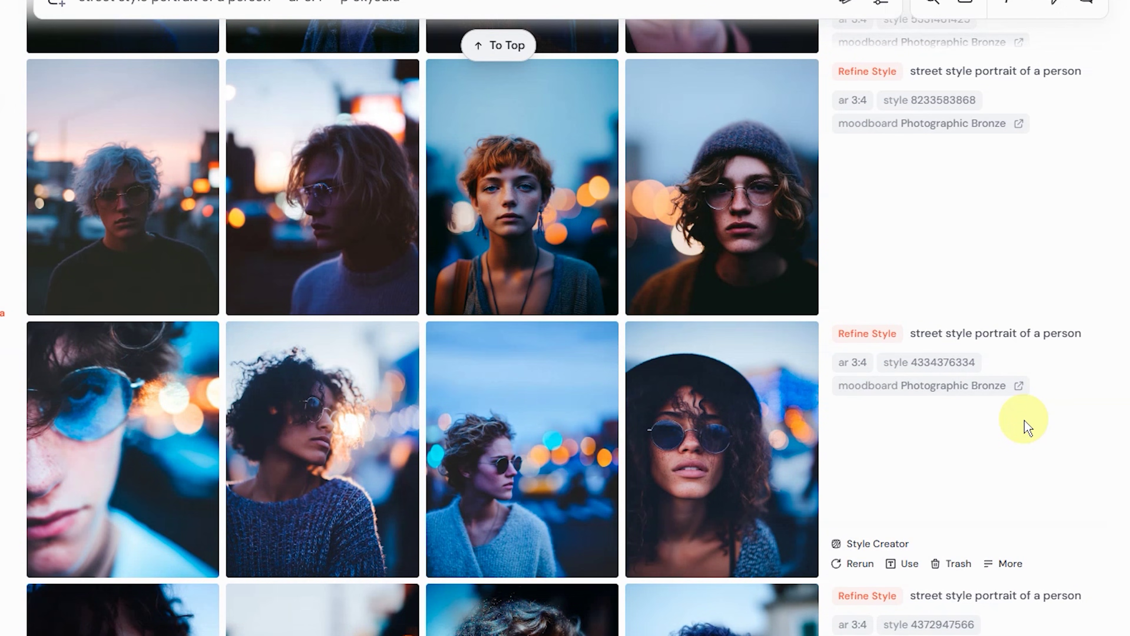
{"action": "scroll", "coordinate": [1025, 428], "scroll_direction": "up", "scroll_amount": 10}
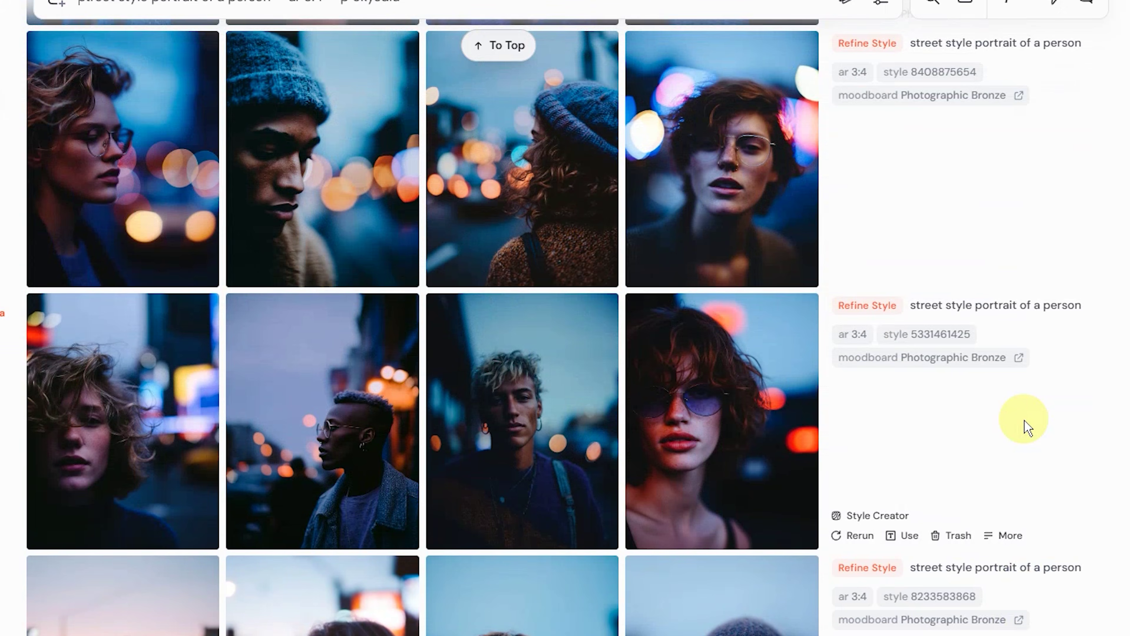
{"action": "scroll", "coordinate": [1026, 427], "scroll_direction": "up", "scroll_amount": 8}
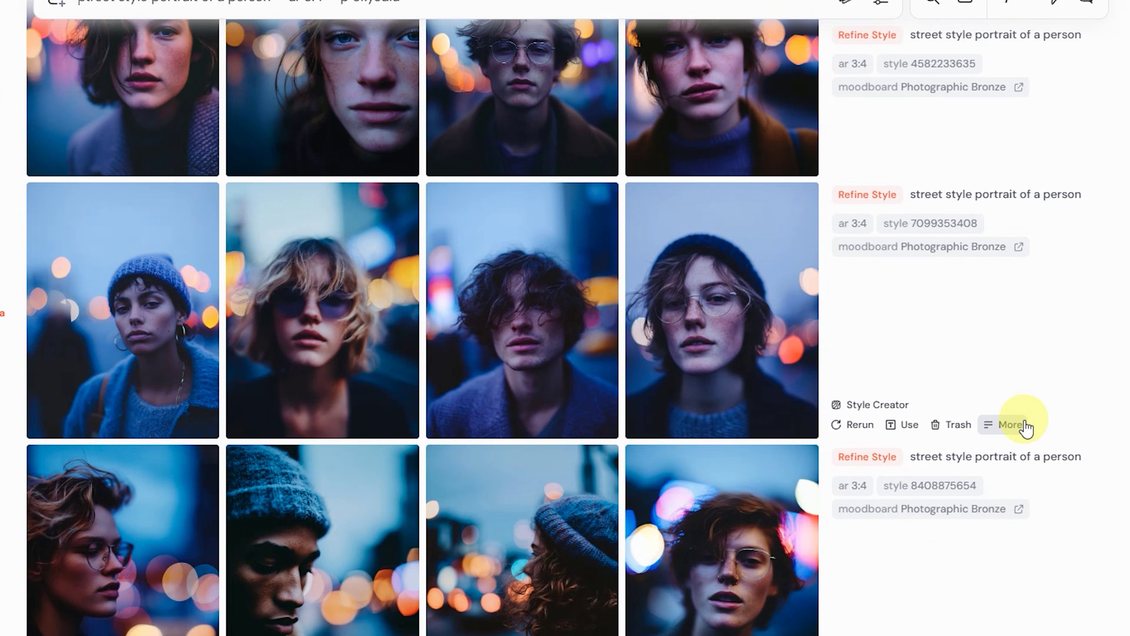
{"action": "scroll", "coordinate": [1025, 427], "scroll_direction": "up", "scroll_amount": 2}
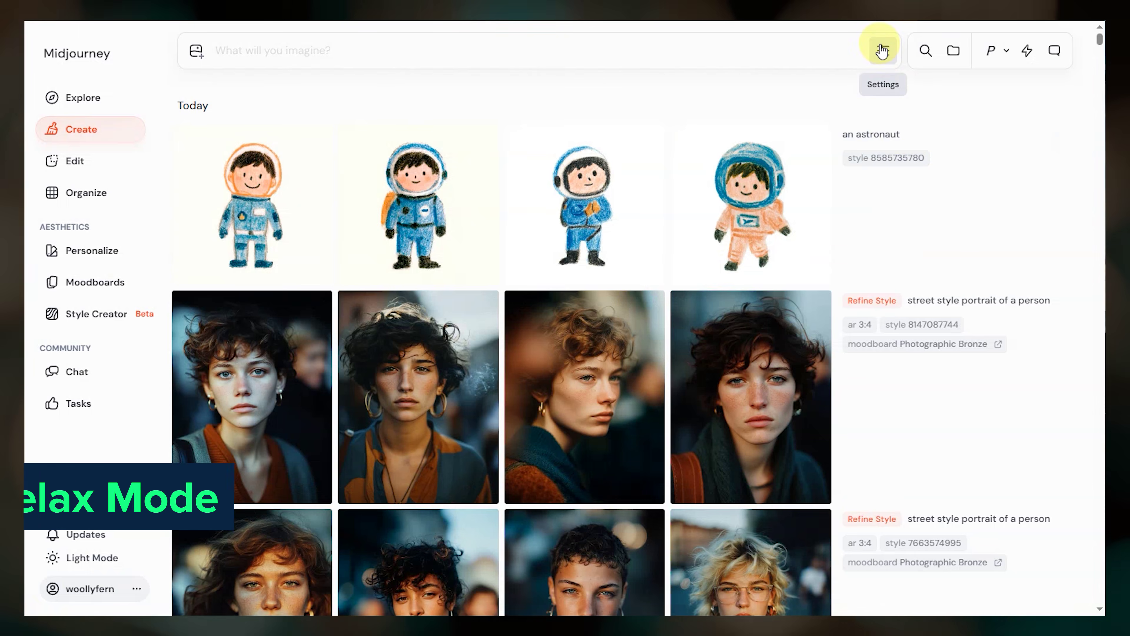
Open the image generation settings on the Create page
{"action": "left_click", "coordinate": [881, 50]}
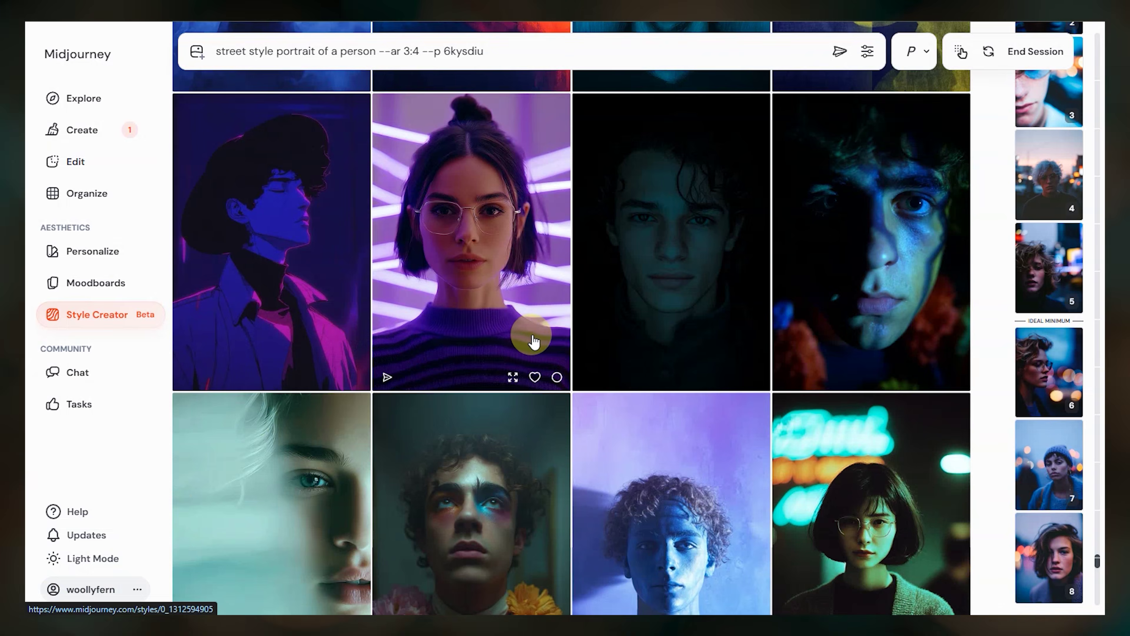
Review the full image grids of the purple neon portrait style and the dark teal portrait style beside it
{"action": "left_click", "coordinate": [513, 377]}
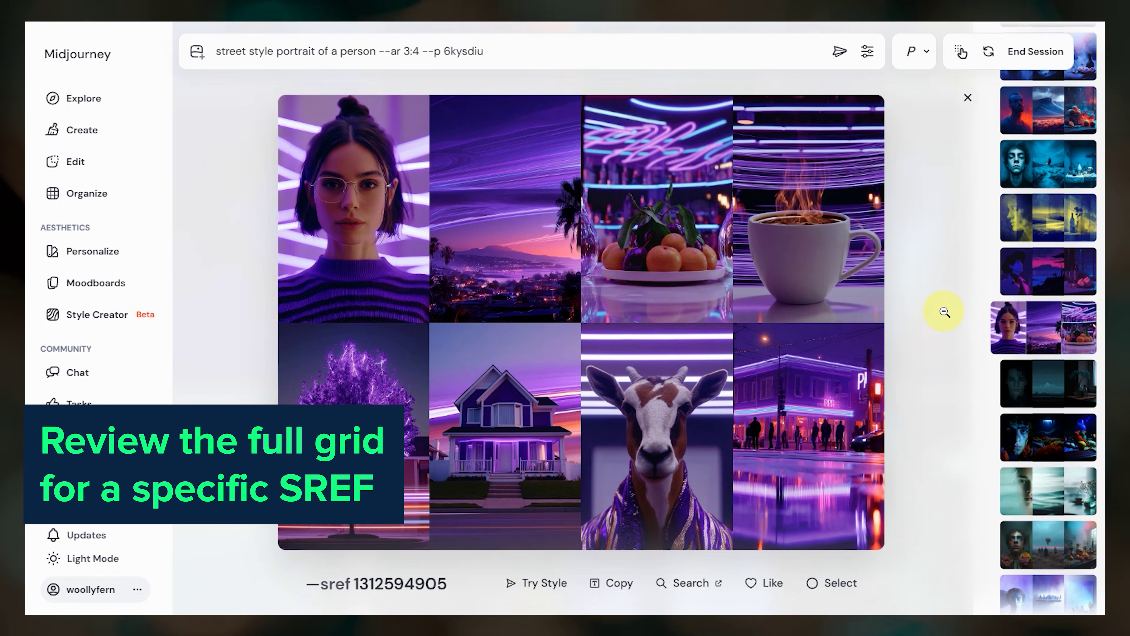
{"action": "left_click", "coordinate": [966, 98]}
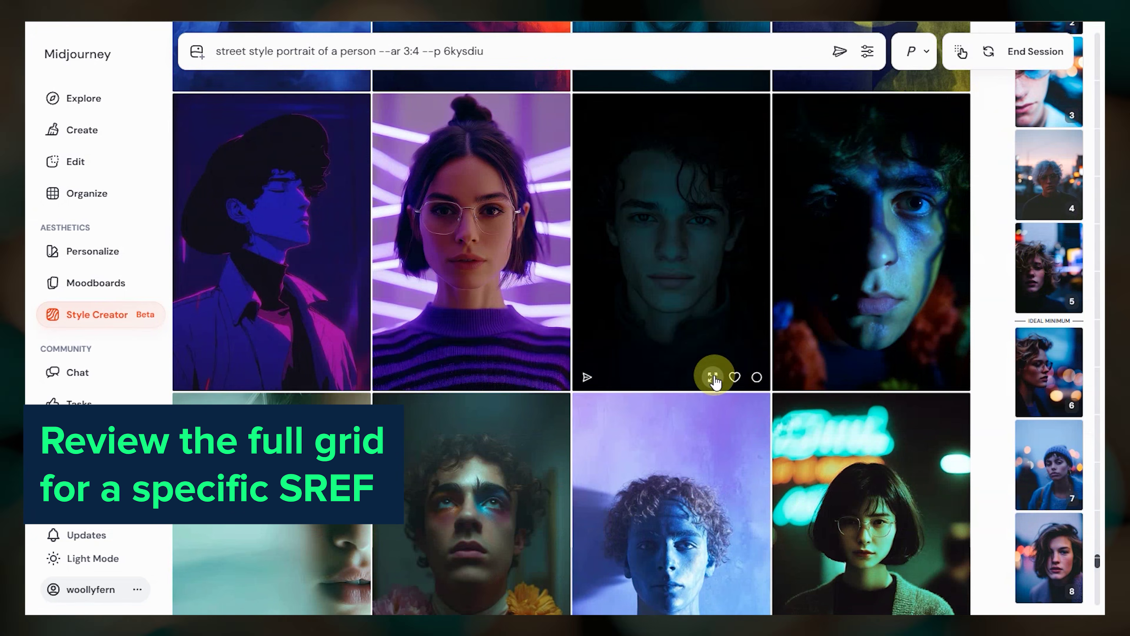
{"action": "left_click", "coordinate": [713, 378]}
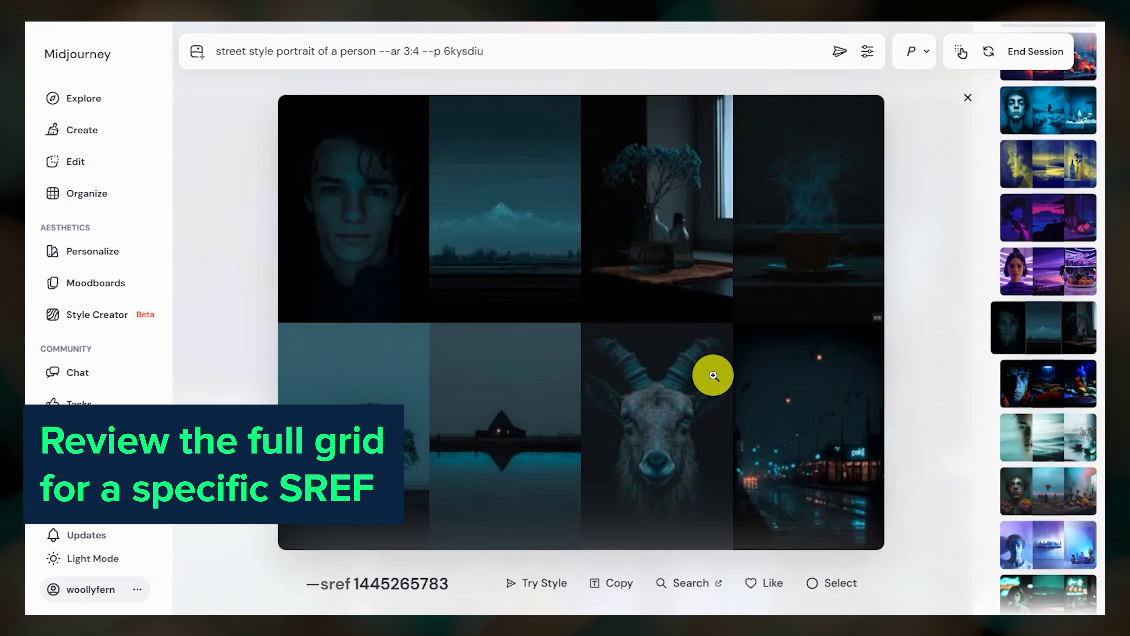
{"action": "left_click", "coordinate": [967, 98]}
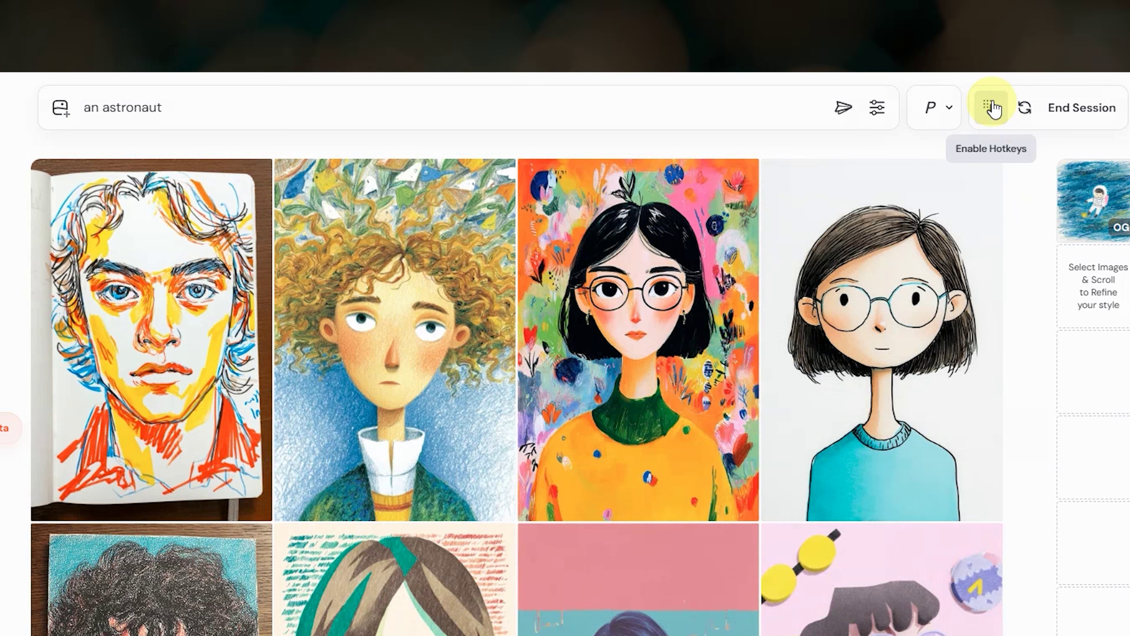
Toggle the hotkeys for picking styles in the astronaut session
{"action": "left_click", "coordinate": [993, 108]}
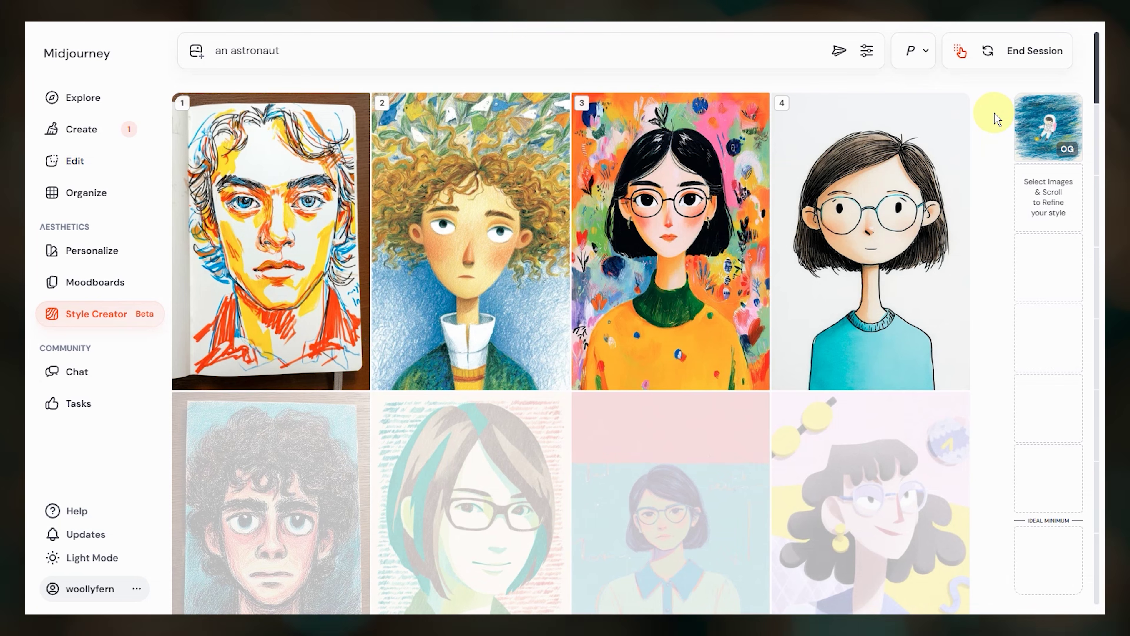
{"action": "left_click", "coordinate": [964, 62]}
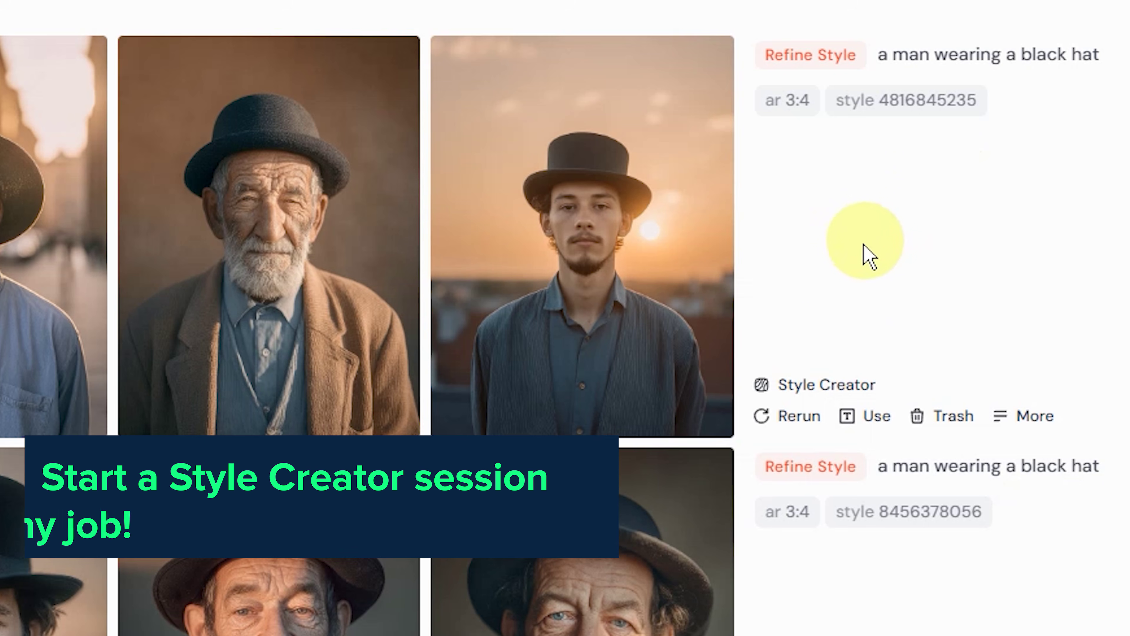
{"action": "left_click", "coordinate": [830, 394]}
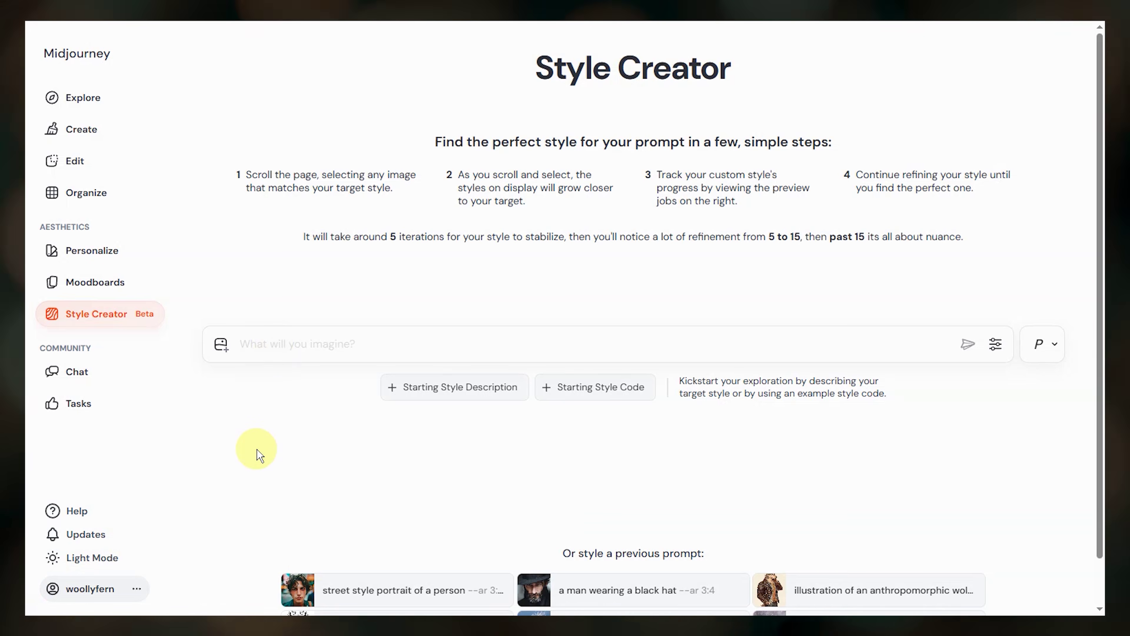
Start a Style Creator session with the prompt "an anthropomorphic wolf wearing a leather jacket --ar 3:4 --niji 7"
{"action": "type", "text": "an anthropomorphic wolf wearing a leather jacket --ar 3:4 --niji 7"}
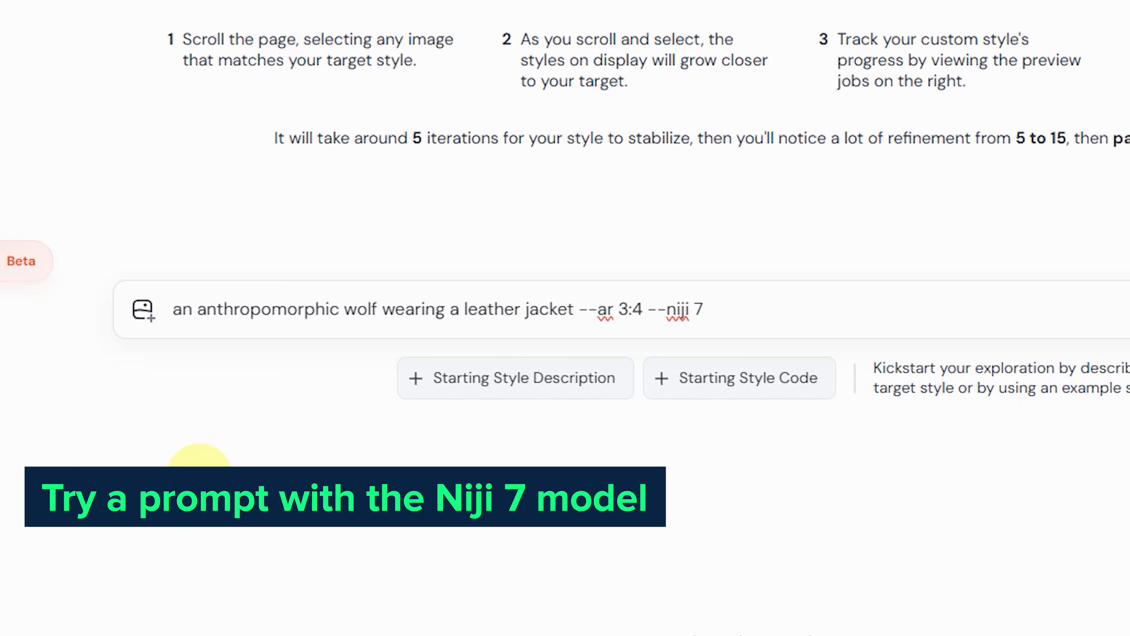
{"action": "left_click", "coordinate": [514, 379]}
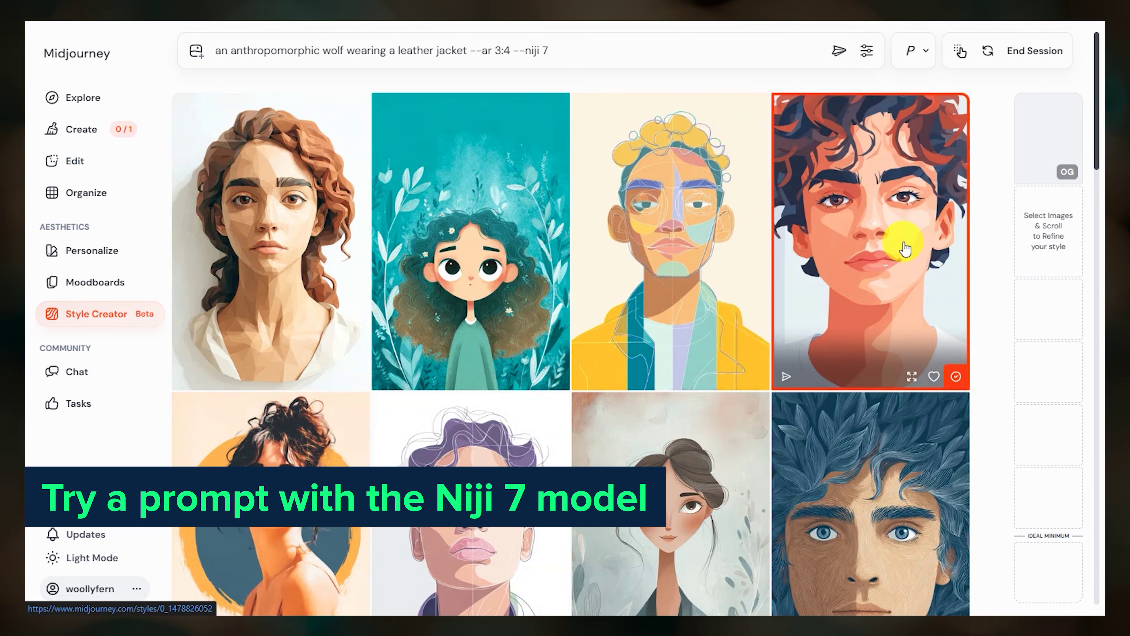
Refine the wolf style by picking flat illustrated portraits, including the woman with glasses and a yellow sweater
{"action": "scroll", "coordinate": [895, 245], "scroll_direction": "down", "scroll_amount": 15}
{"action": "scroll", "coordinate": [462, 371], "scroll_direction": "down", "scroll_amount": 20}
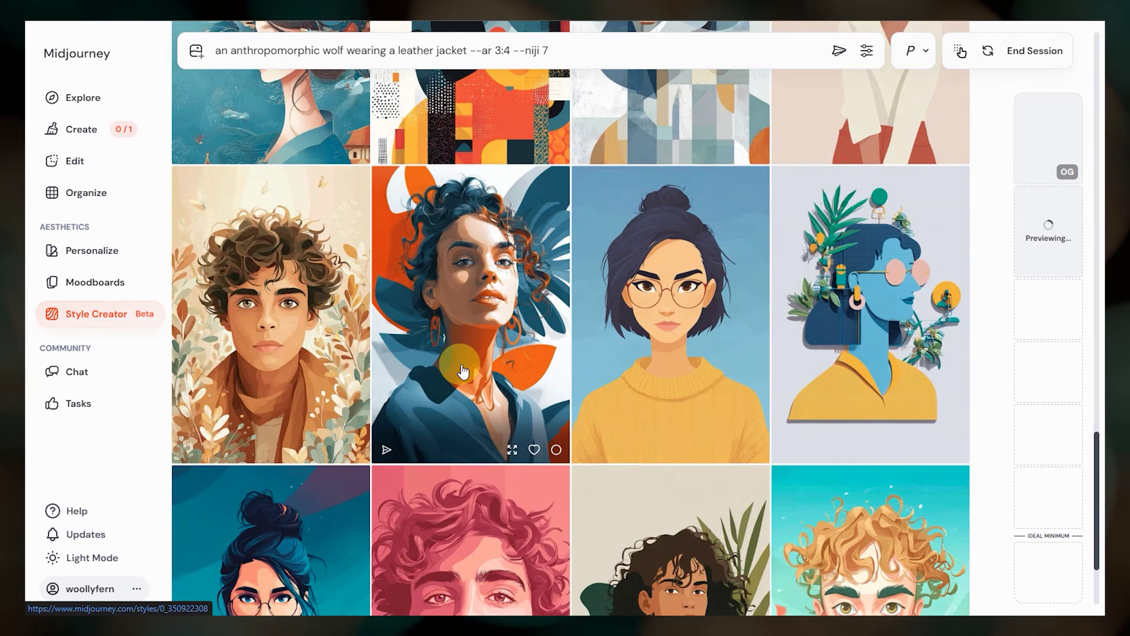
{"action": "left_click", "coordinate": [667, 369]}
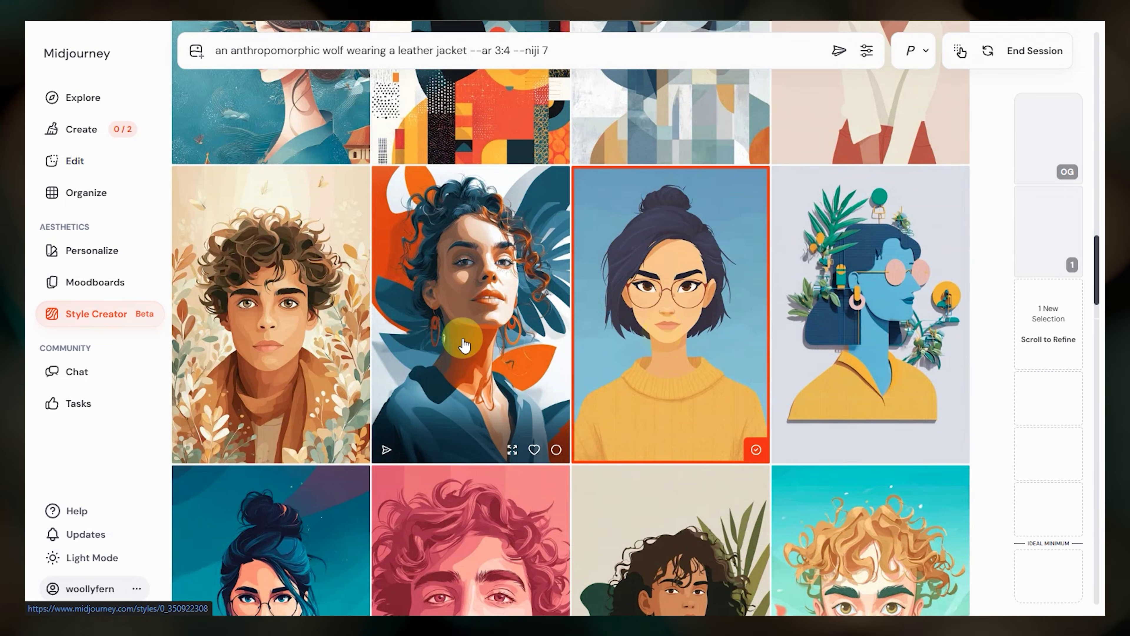
{"action": "scroll", "coordinate": [463, 371], "scroll_direction": "down", "scroll_amount": 10}
{"action": "left_click", "coordinate": [267, 369]}
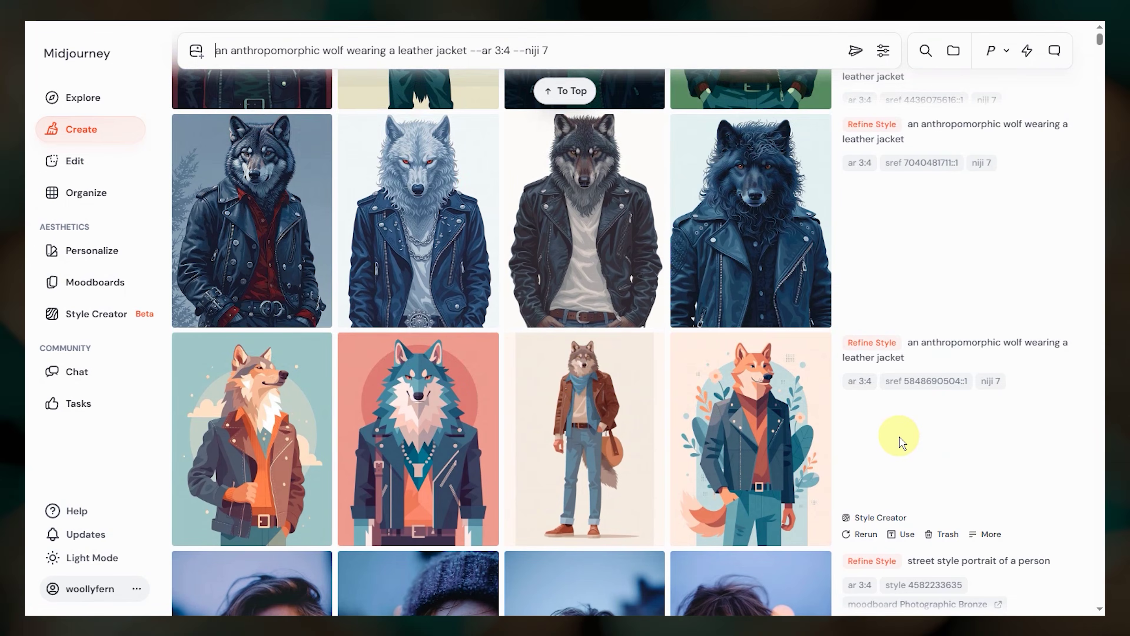
{"action": "scroll", "coordinate": [897, 441], "scroll_direction": "up", "scroll_amount": 5}
{"action": "scroll", "coordinate": [901, 443], "scroll_direction": "up", "scroll_amount": 8}
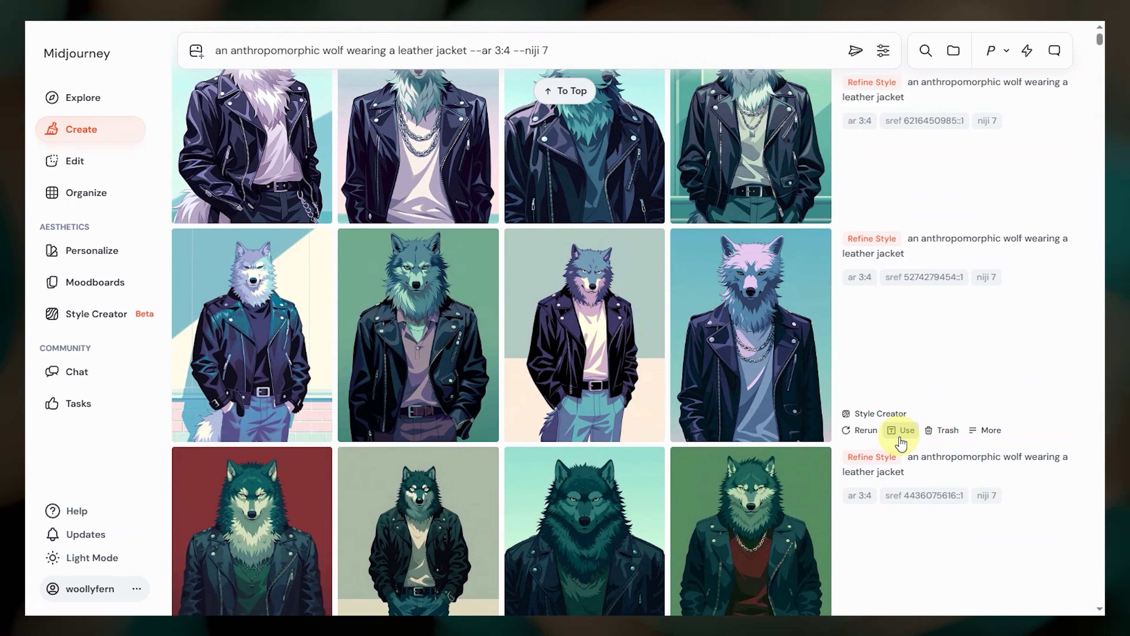
{"action": "scroll", "coordinate": [901, 443], "scroll_direction": "up", "scroll_amount": 8}
{"action": "scroll", "coordinate": [902, 443], "scroll_direction": "up", "scroll_amount": 5}
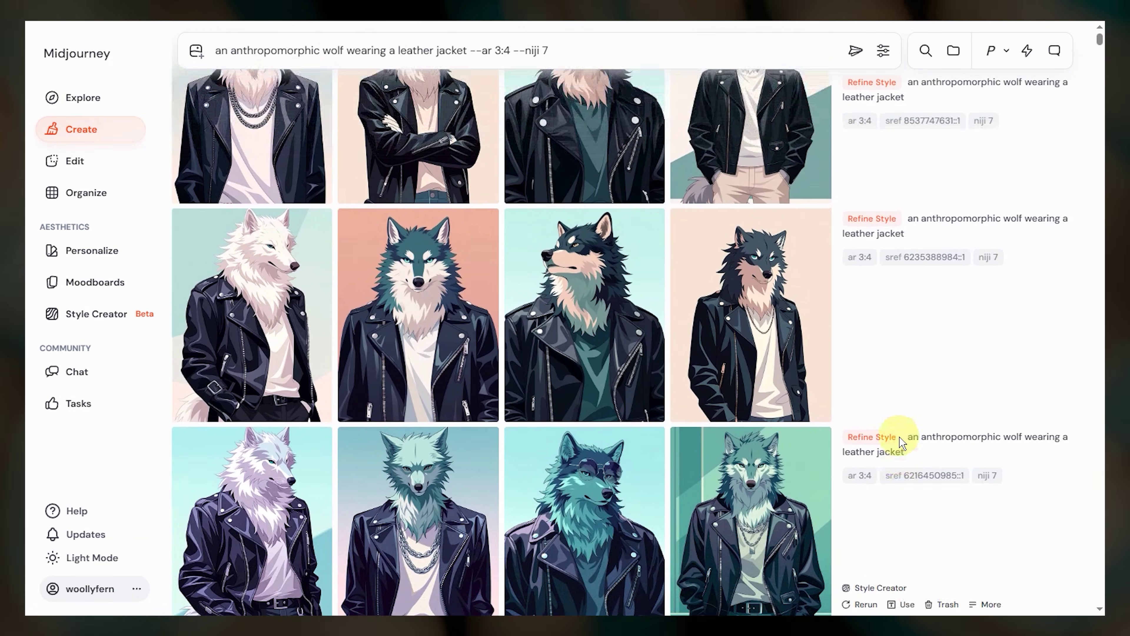